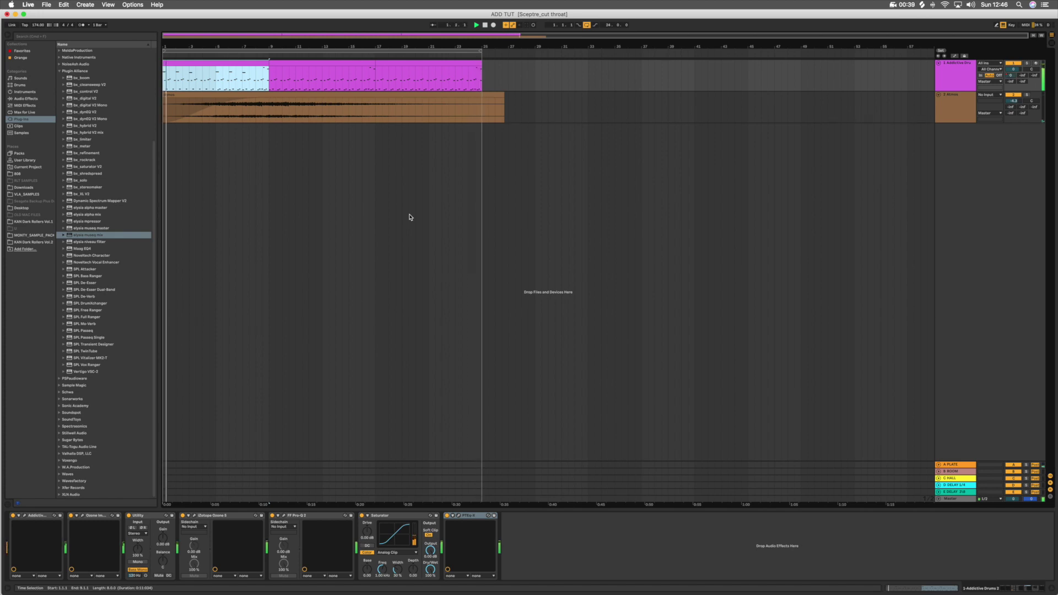
- Mute the Atmos track and open the Addictive Drums 2 window from the drum track, placing it over the arrangement
left_click(953, 113)
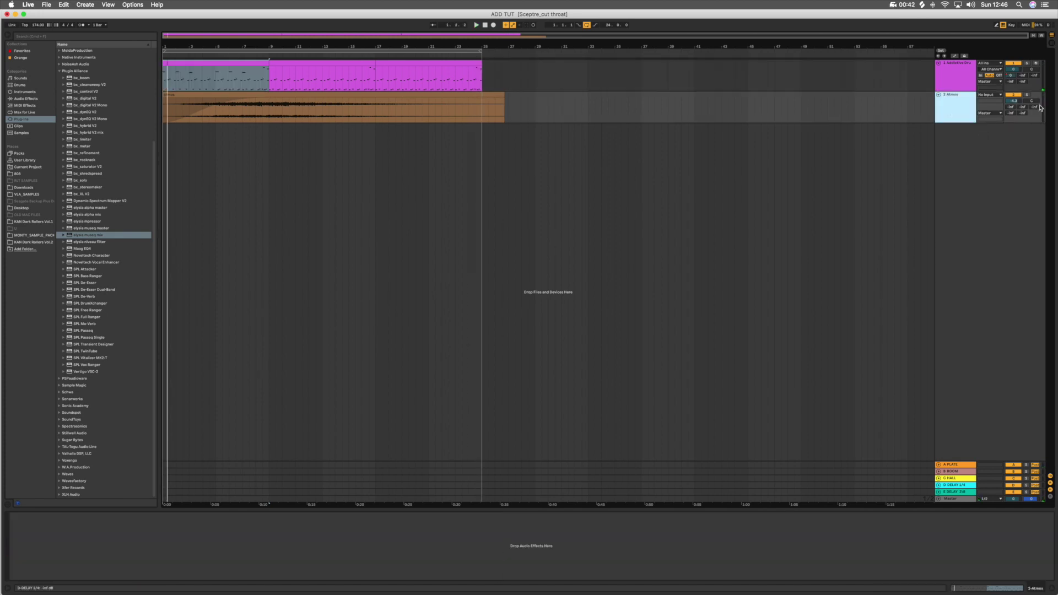
left_click(971, 84)
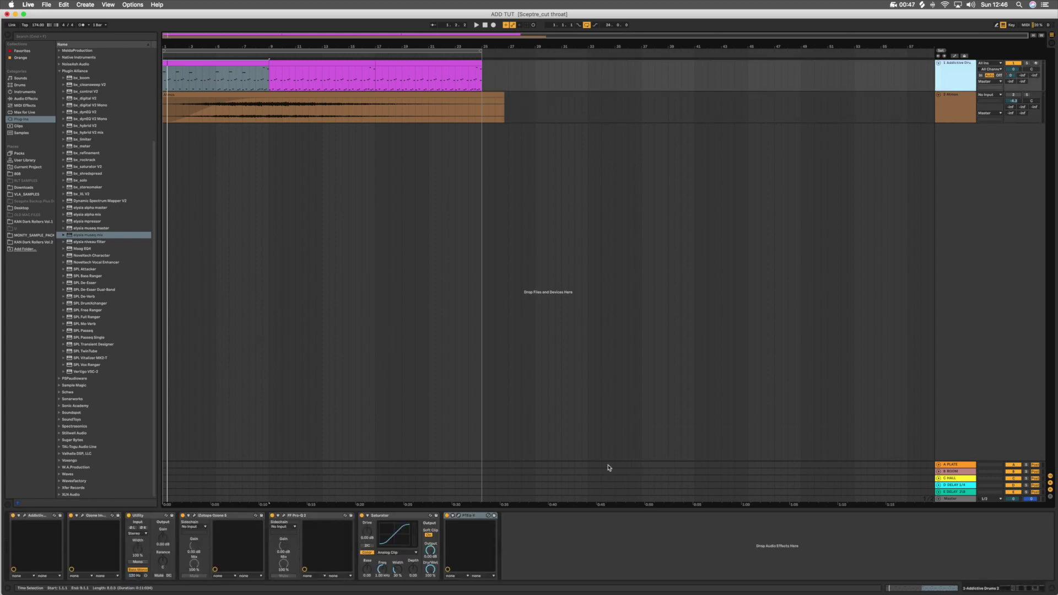
left_click(24, 516)
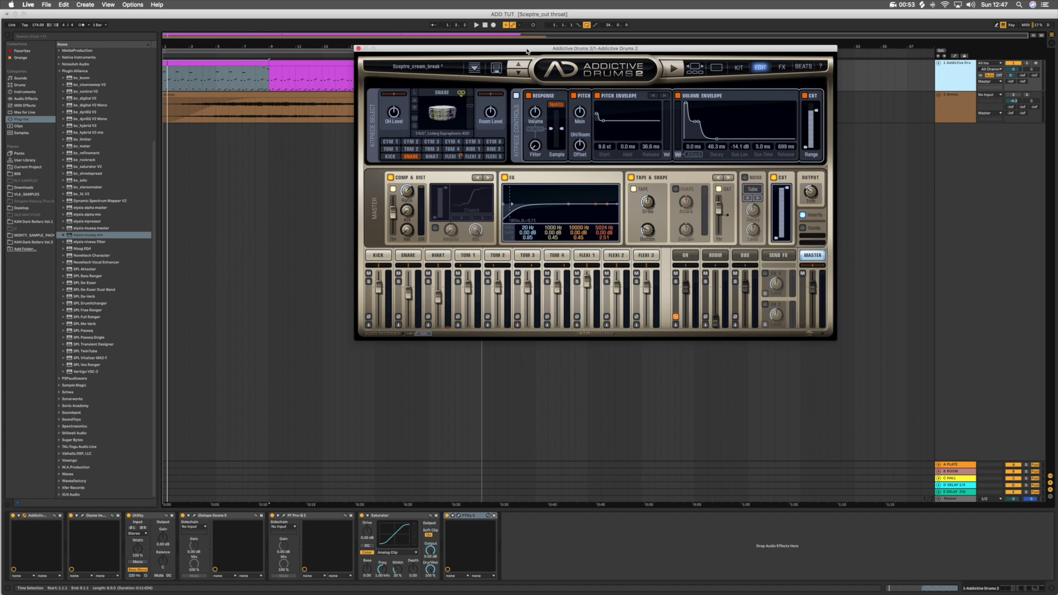
left_click_drag(527, 51, 369, 111)
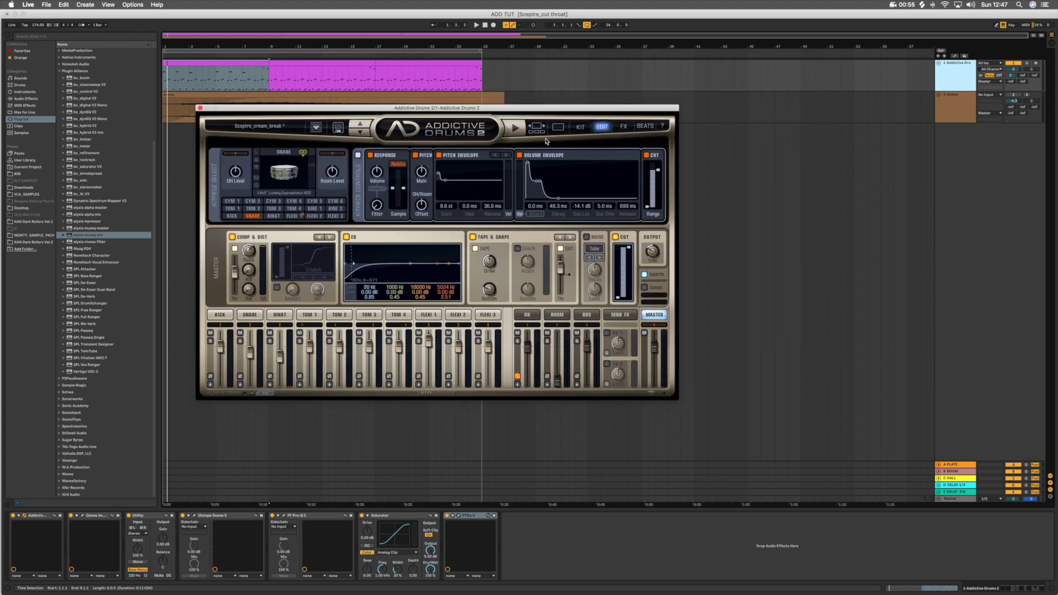
left_click_drag(426, 109, 489, 107)
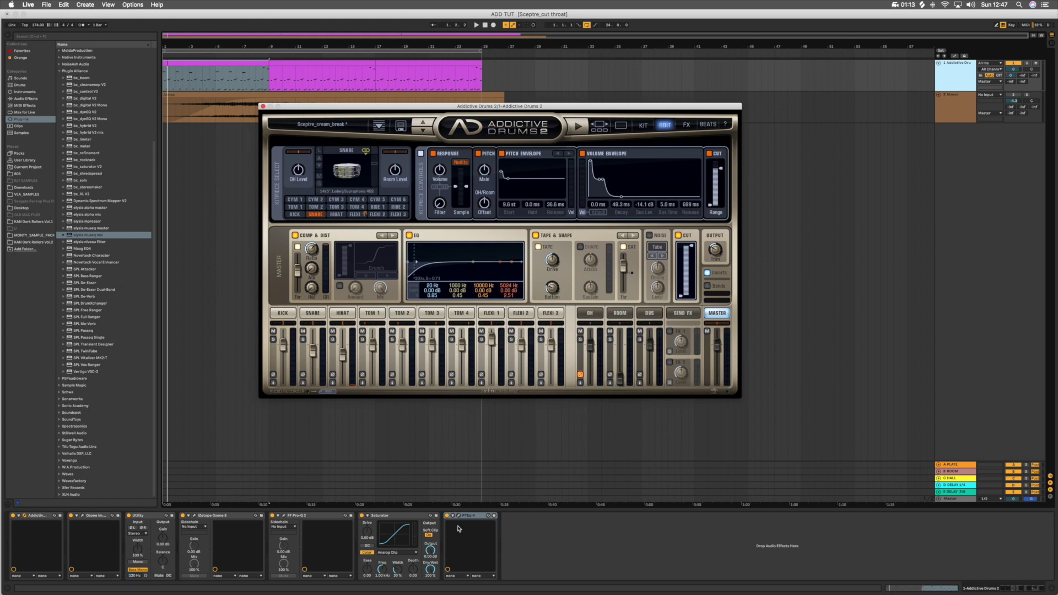
- Bypass the audio effects following Addictive Drums 2 on the drum track and play the drum clip starting at bar 9
left_click(442, 517)
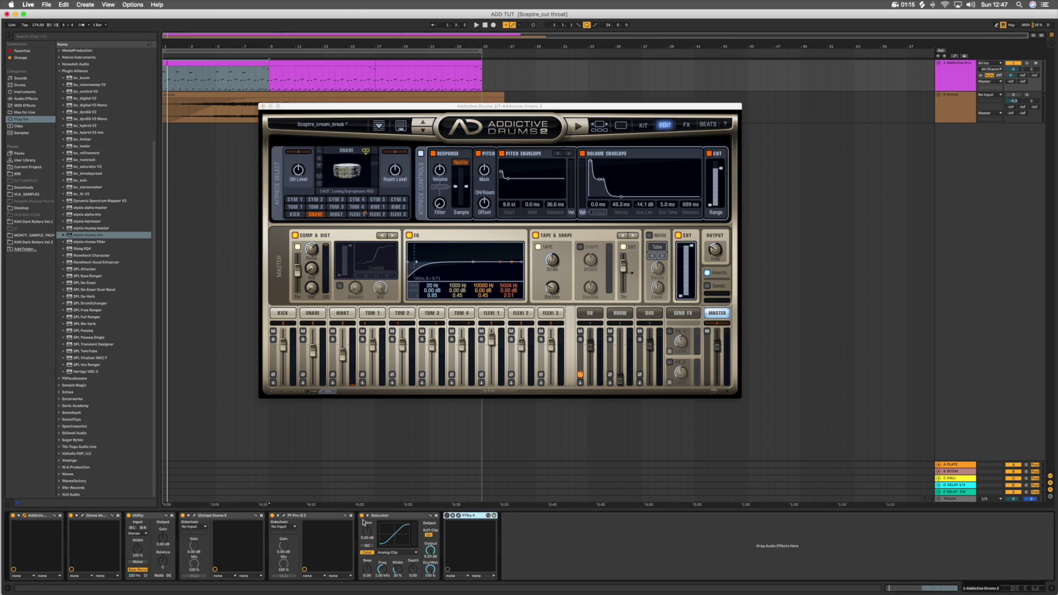
left_click(362, 517)
left_click(183, 515)
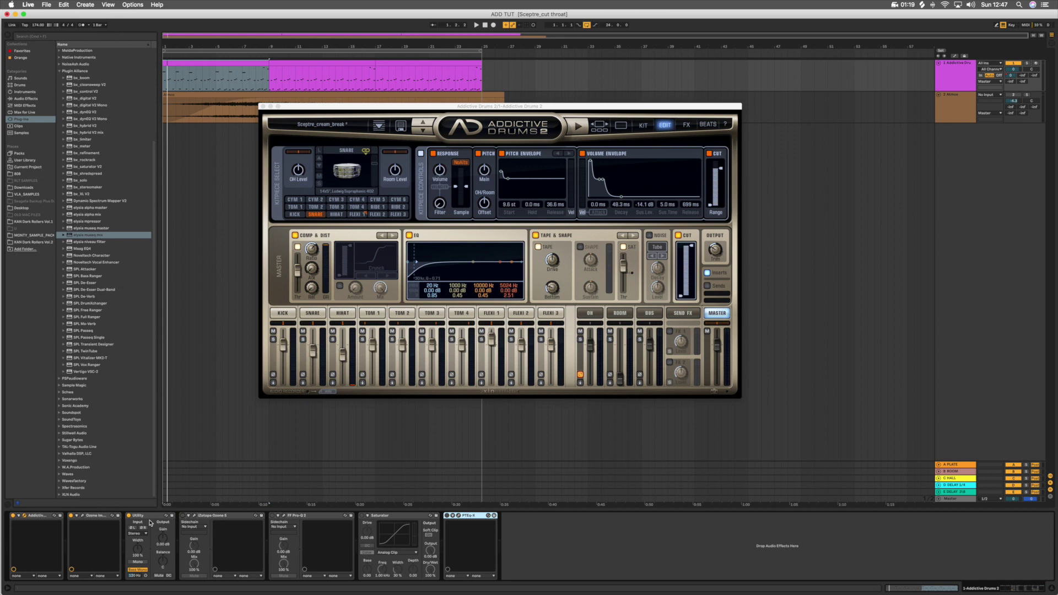
left_click(129, 516)
left_click(71, 517)
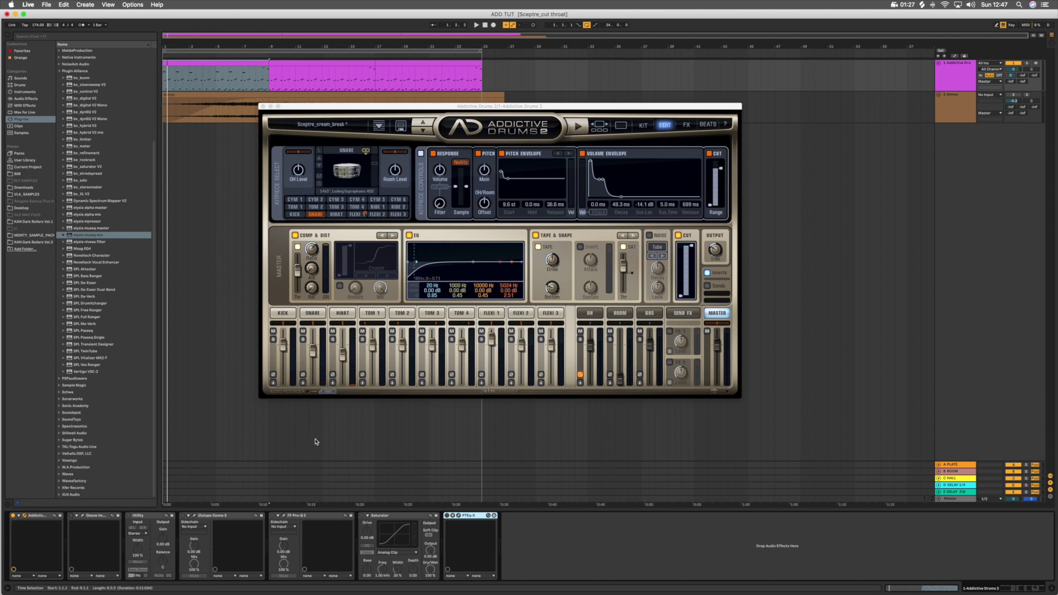
left_click(304, 62)
key("space")
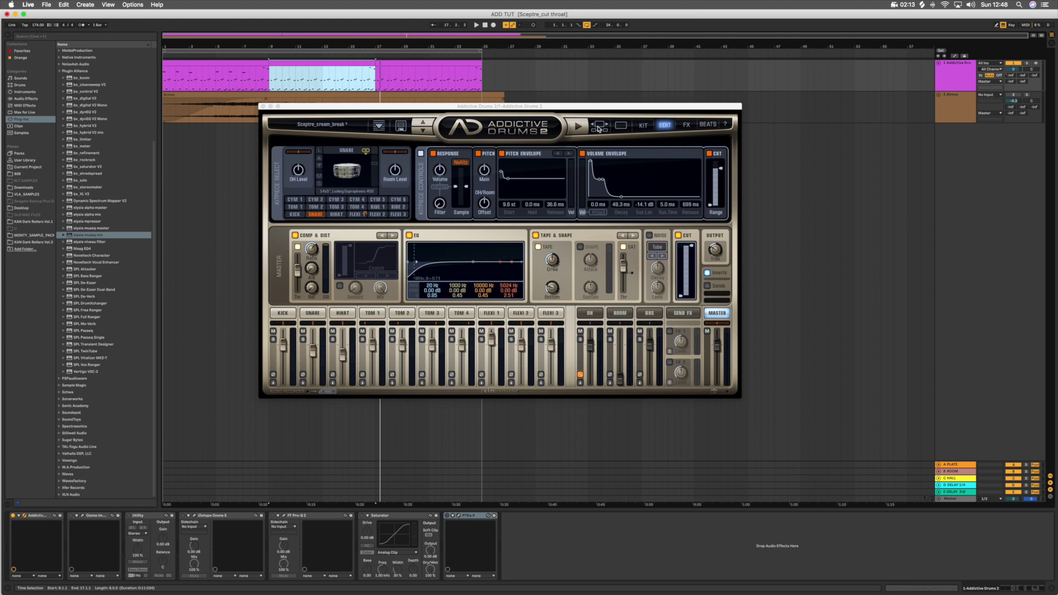
- View the Kit page and browse the Gallery's drum packs from Vintage Dry through Fairfax Vol. 1
left_click(639, 128)
left_click(641, 126)
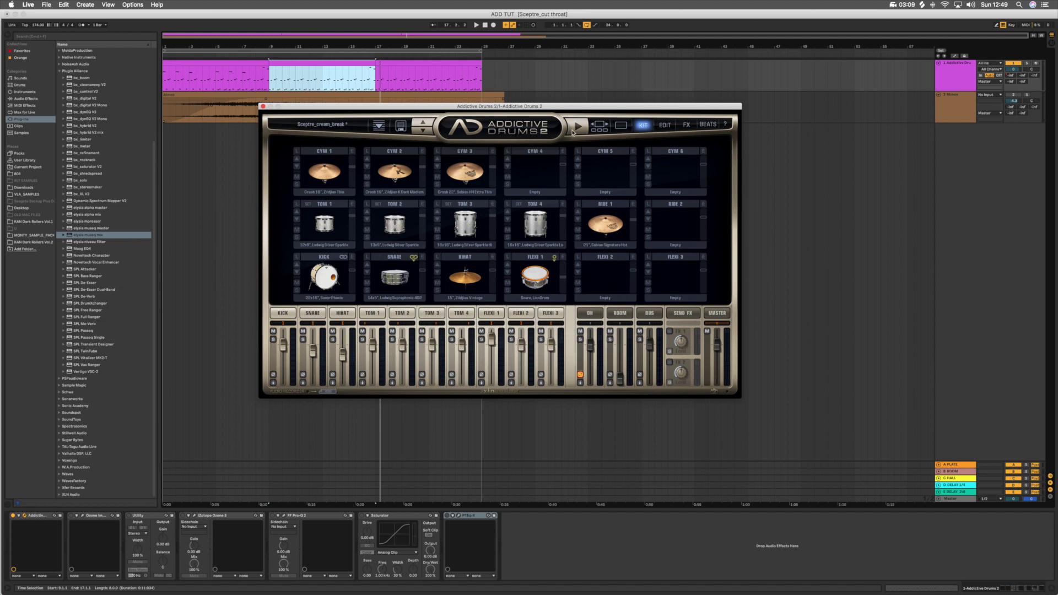
left_click(597, 129)
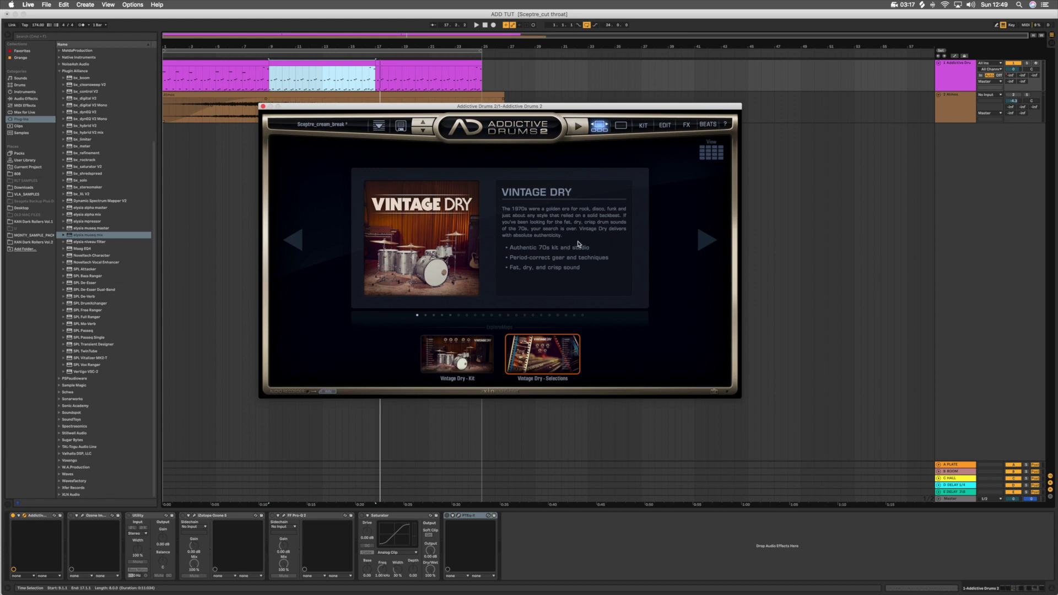
left_click(706, 240)
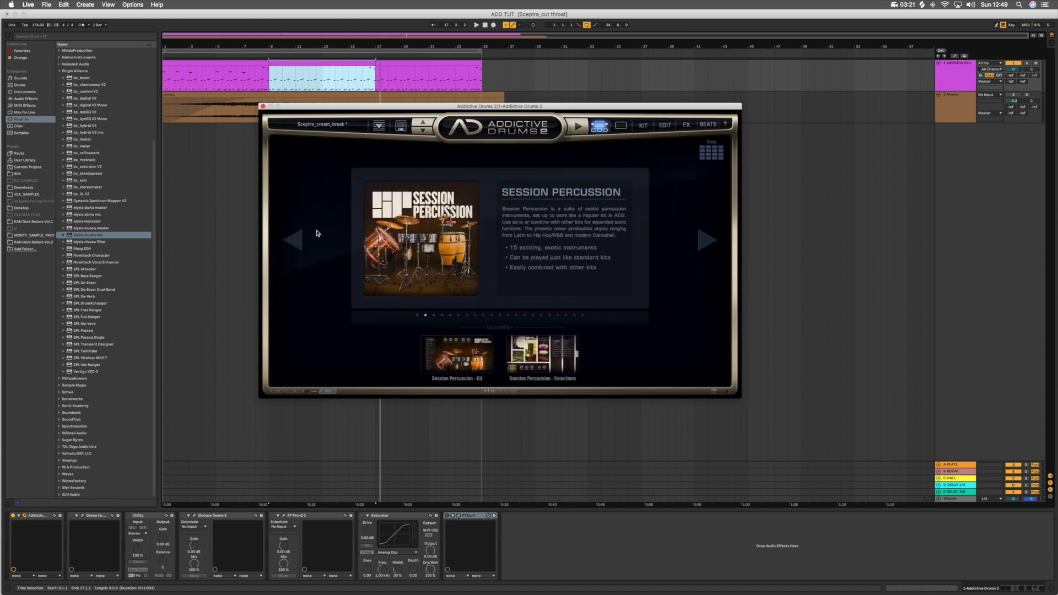
left_click(300, 240)
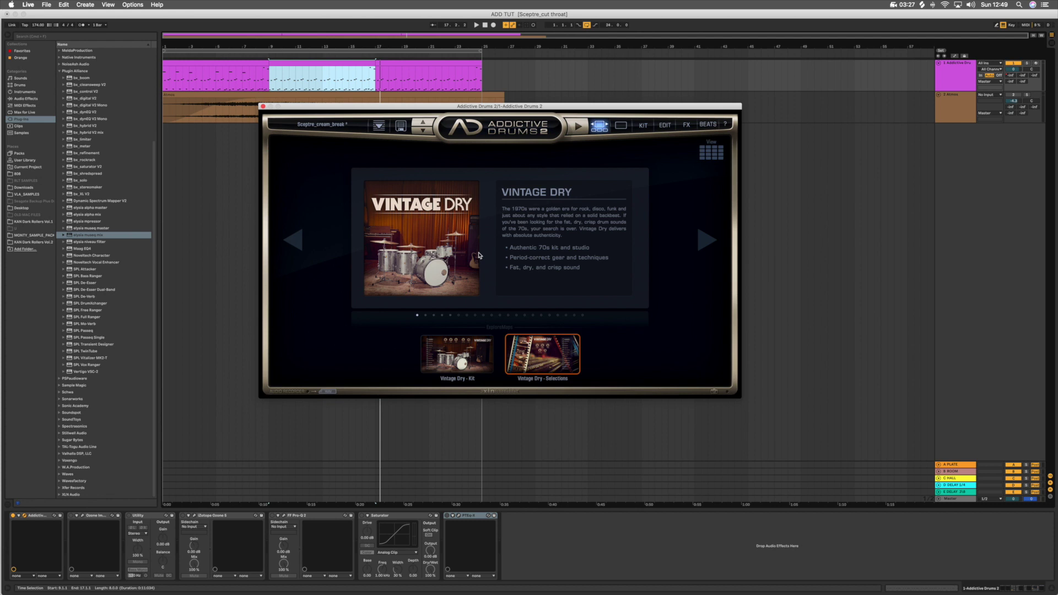
left_click(707, 240)
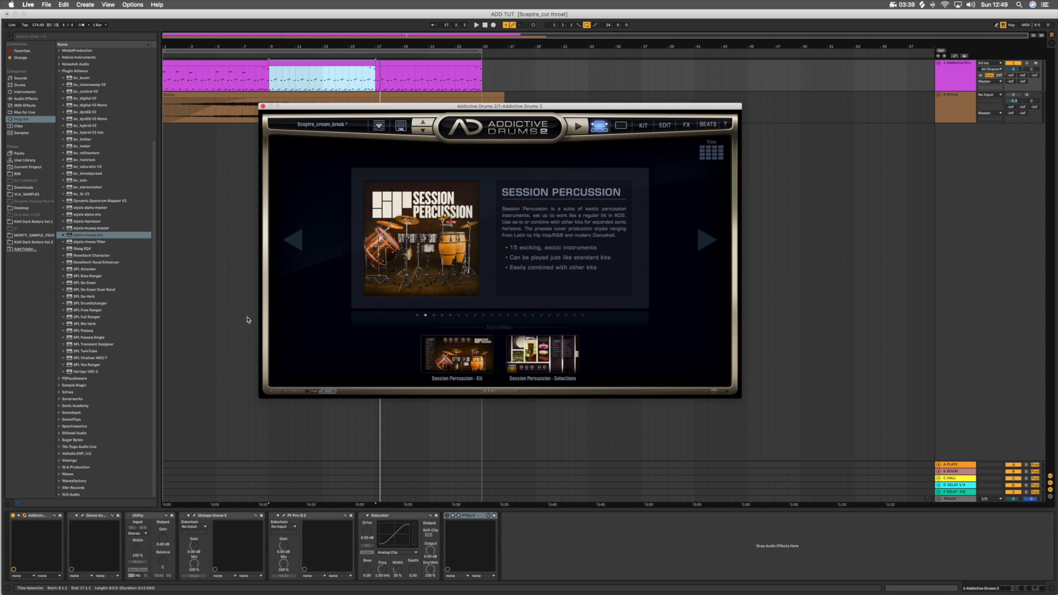
left_click(707, 240)
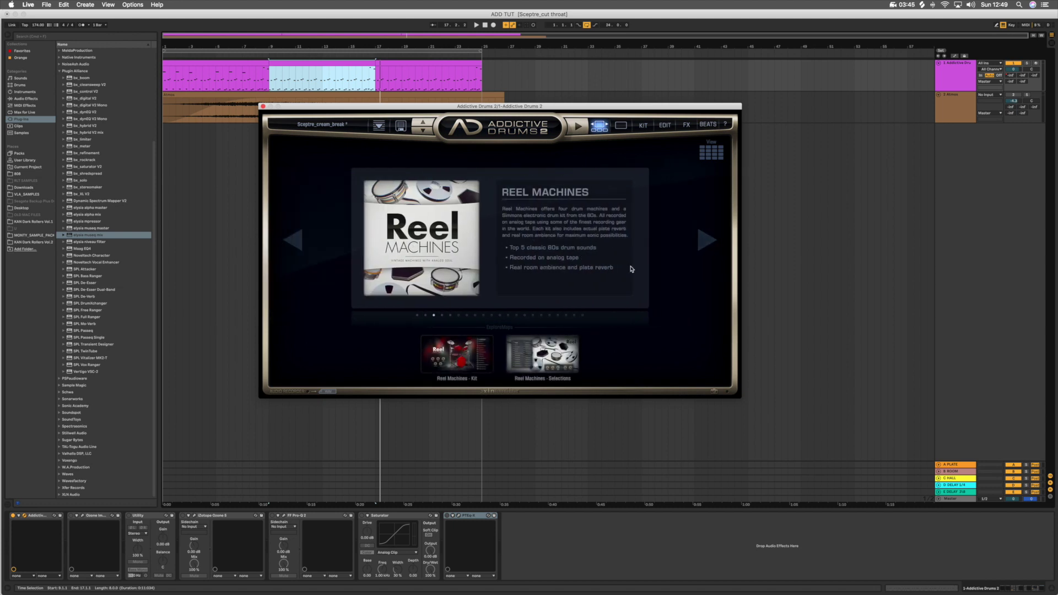
left_click(717, 252)
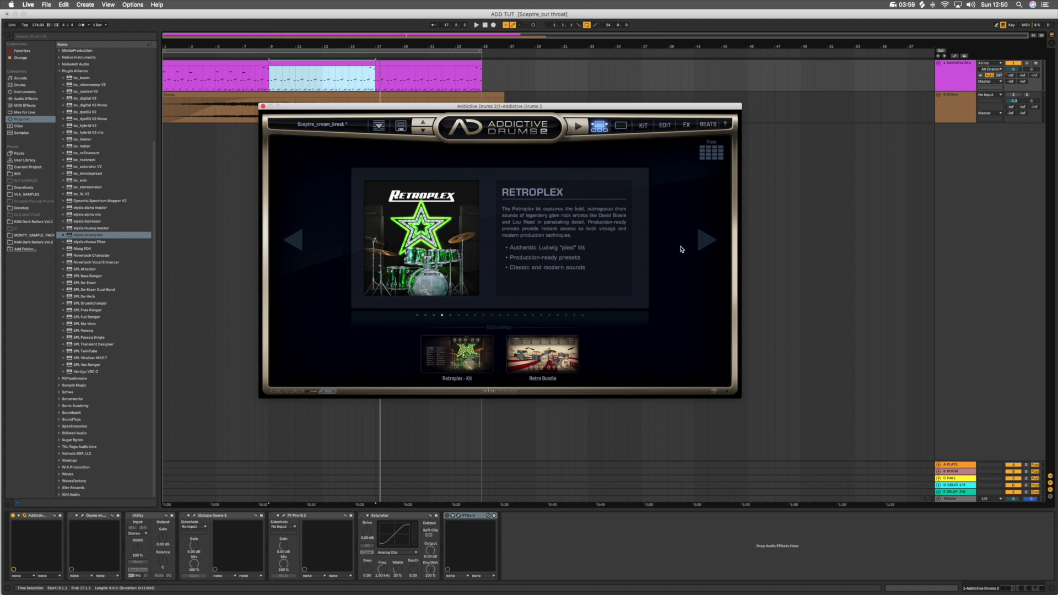
left_click(707, 240)
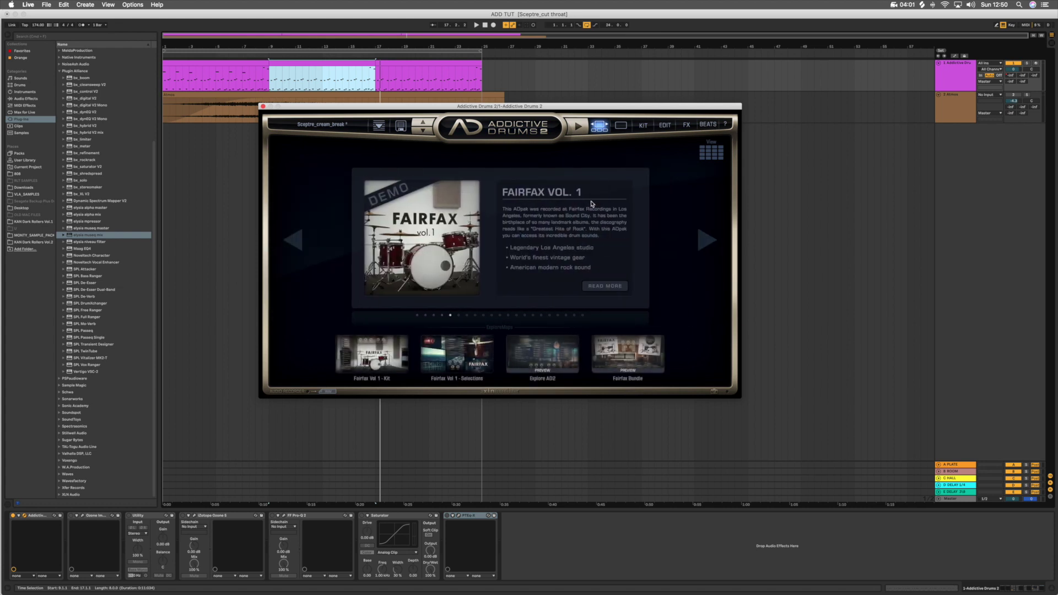
left_click(287, 242)
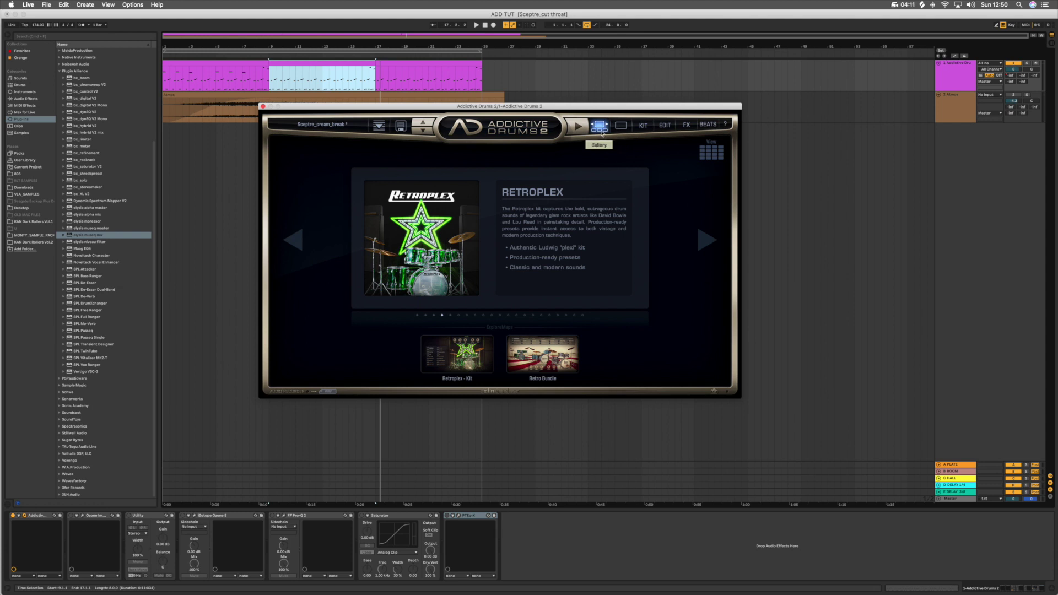
- Browse the available kick drums from the Kit page and confirm the 22x16" Sonor Phonic for the kick slot
left_click(643, 126)
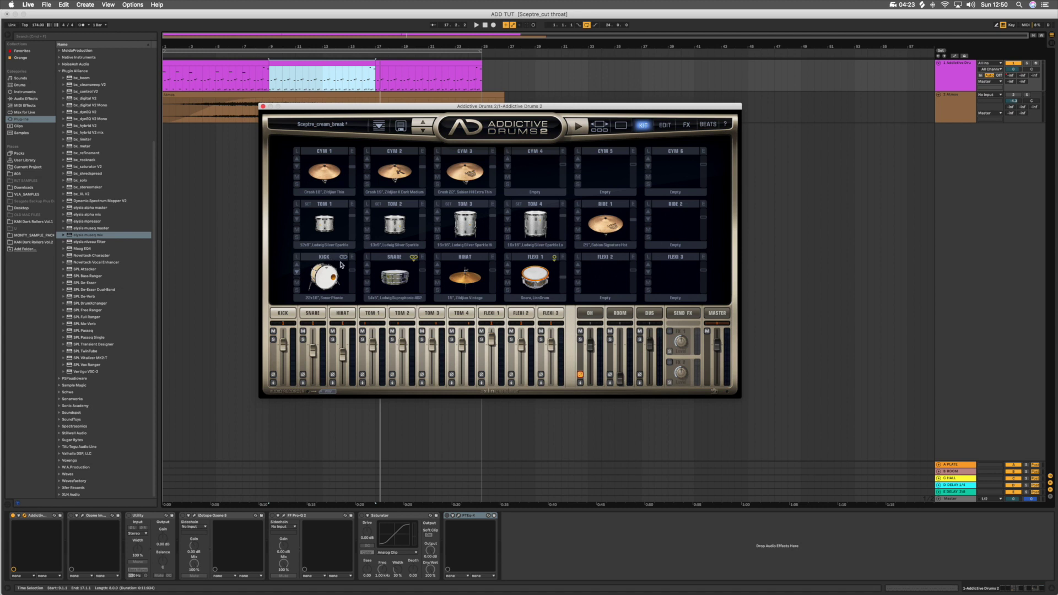
left_click(300, 260)
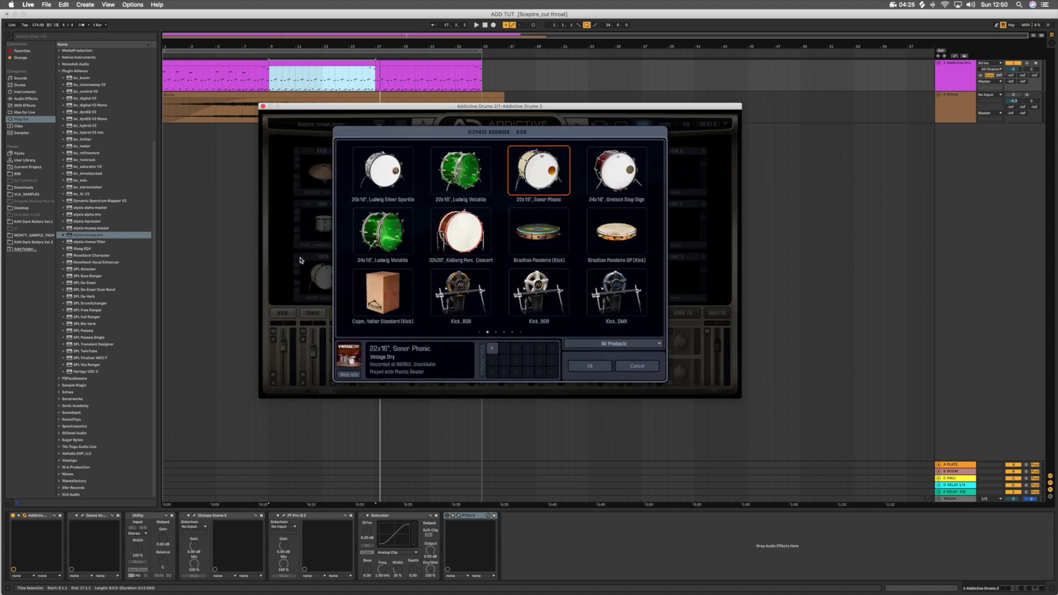
left_click(641, 365)
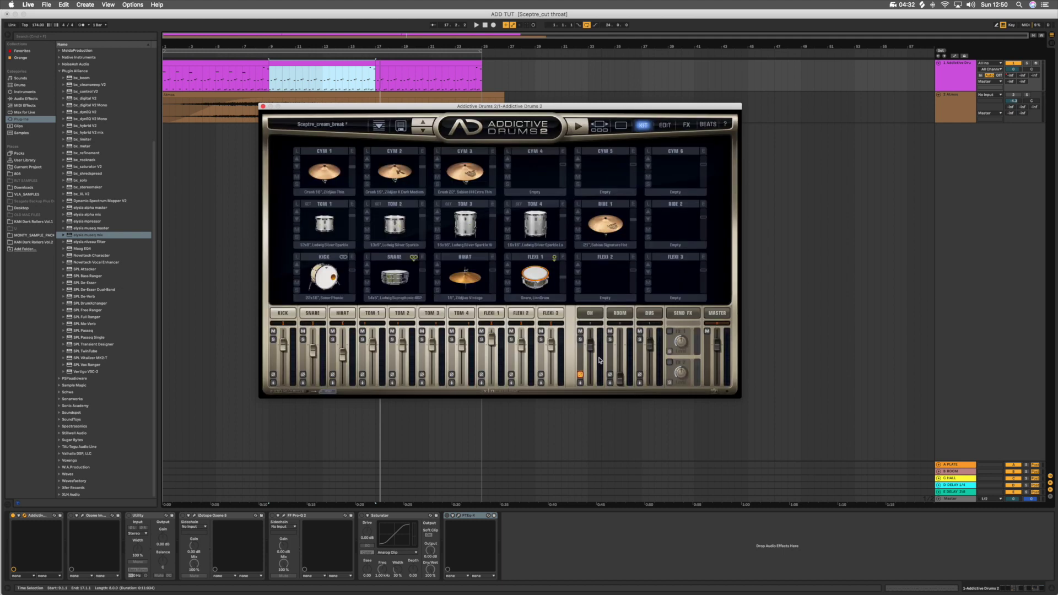
left_click(298, 261)
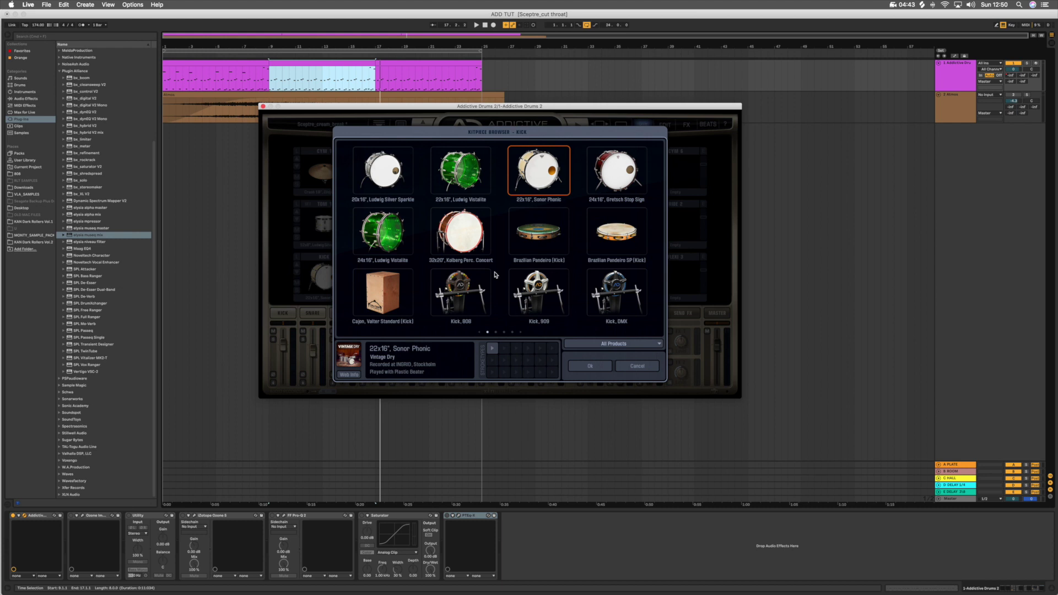
left_click(395, 229)
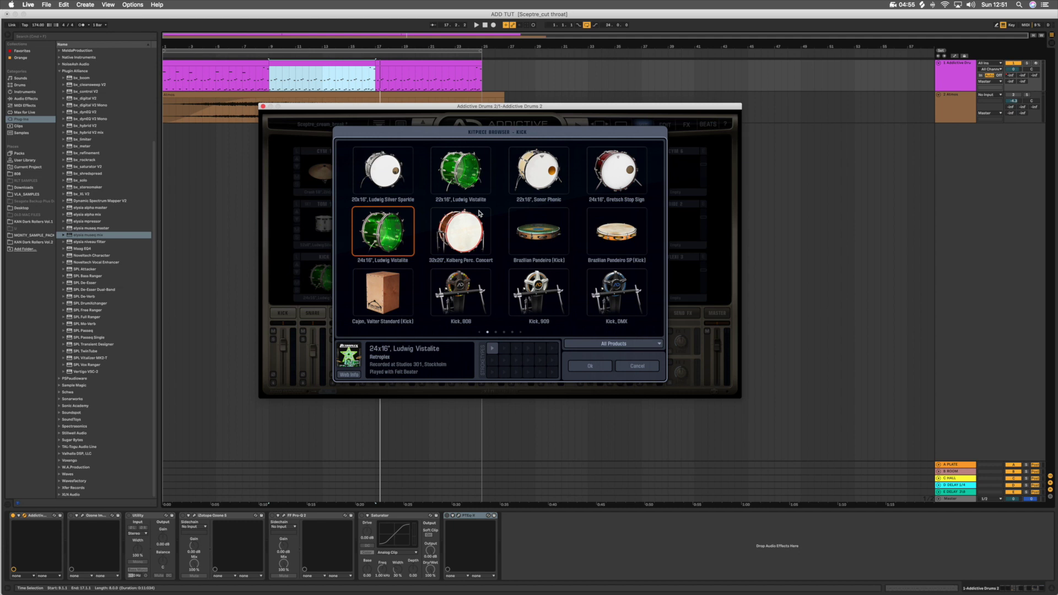
left_click(557, 183)
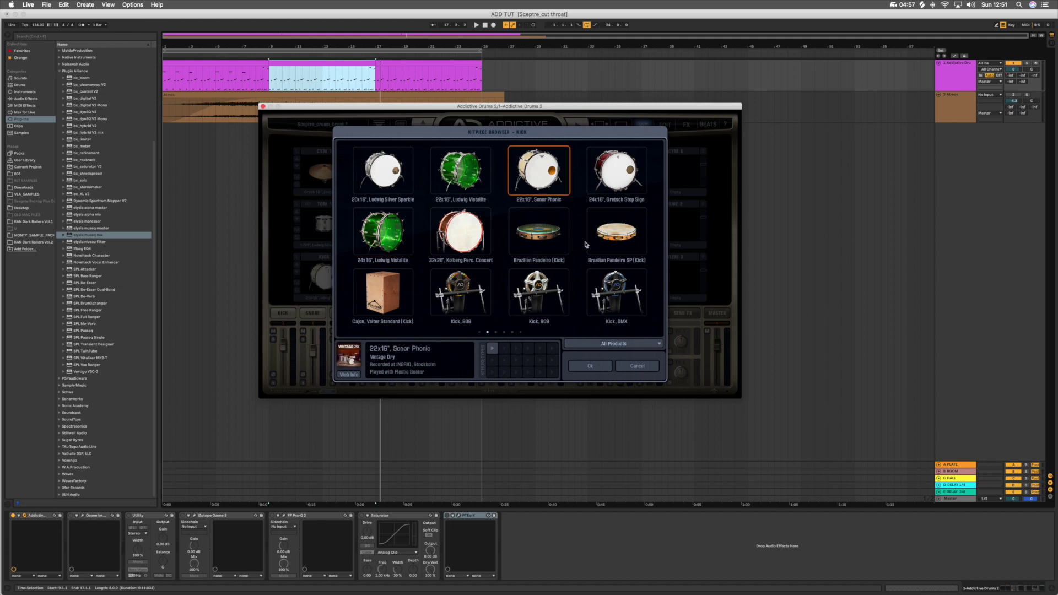
left_click(599, 368)
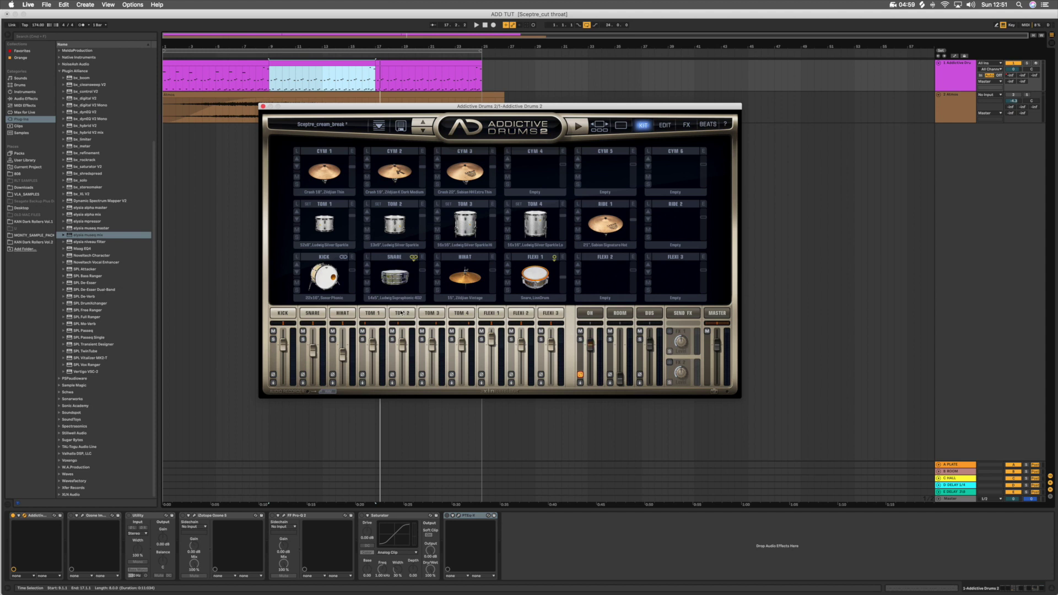
- Show the kick channel on the Edit page, try its Sample range, and solo the kick
left_click(665, 126)
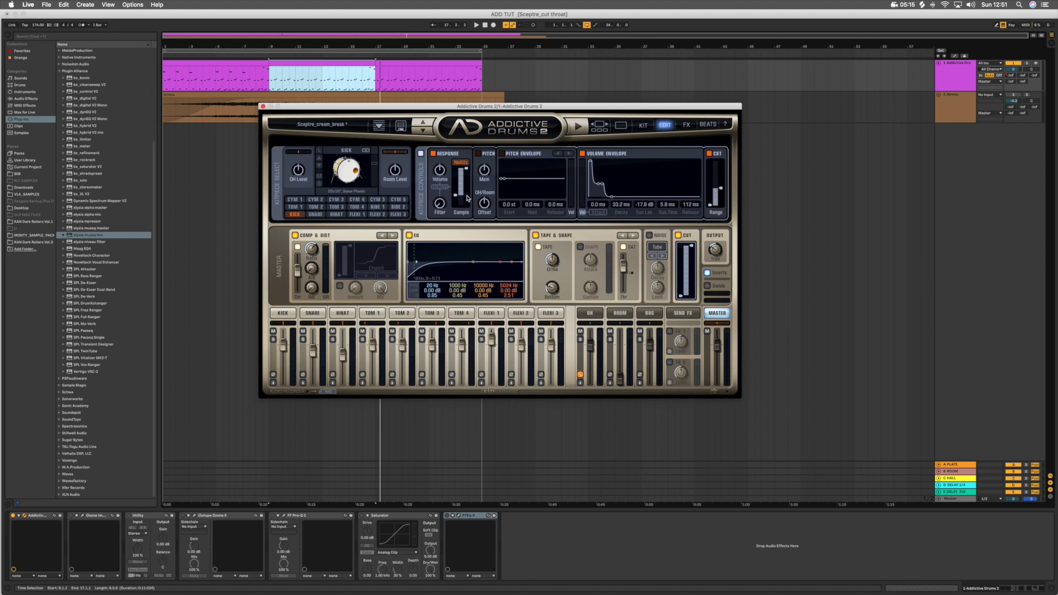
left_click(283, 313)
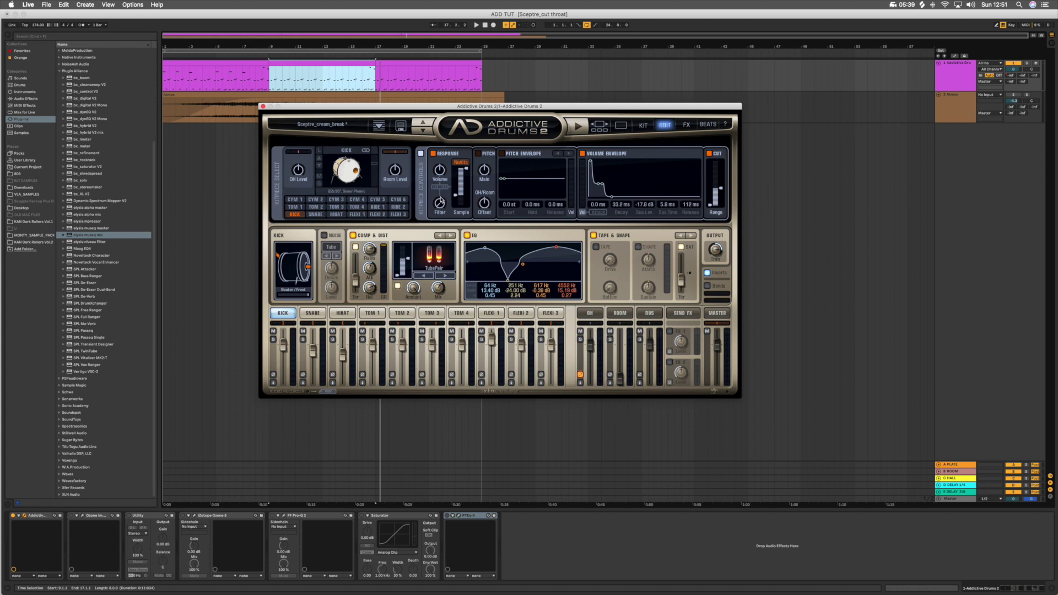
left_click_drag(460, 192, 462, 172)
left_click(273, 340)
- Loop the drum clip starting at bar 9 and adjust the soloed kick's Beater/Front balance during playback
left_click(301, 65)
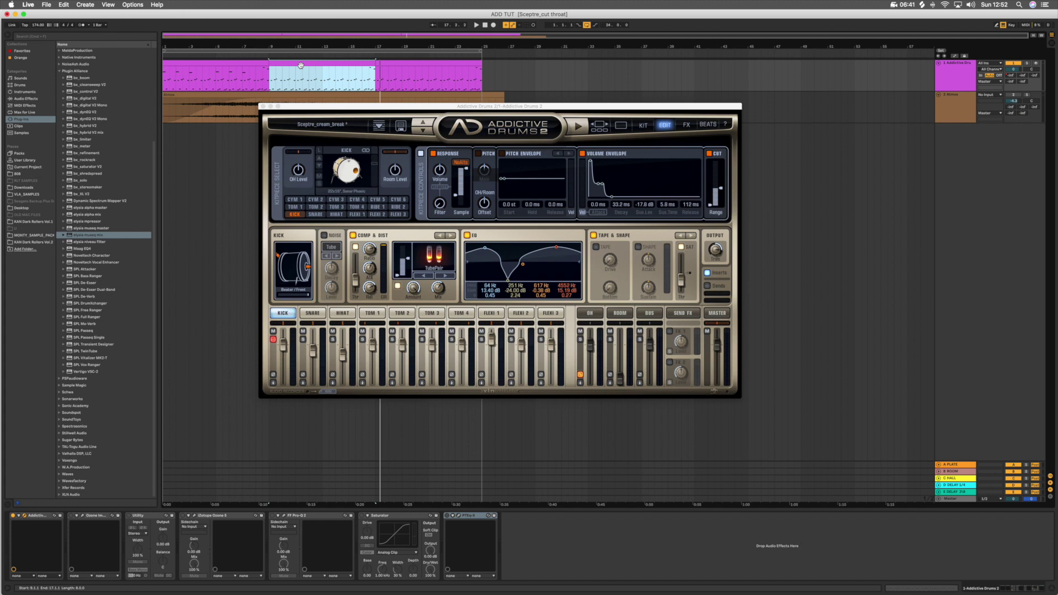
key("super+l")
key("space")
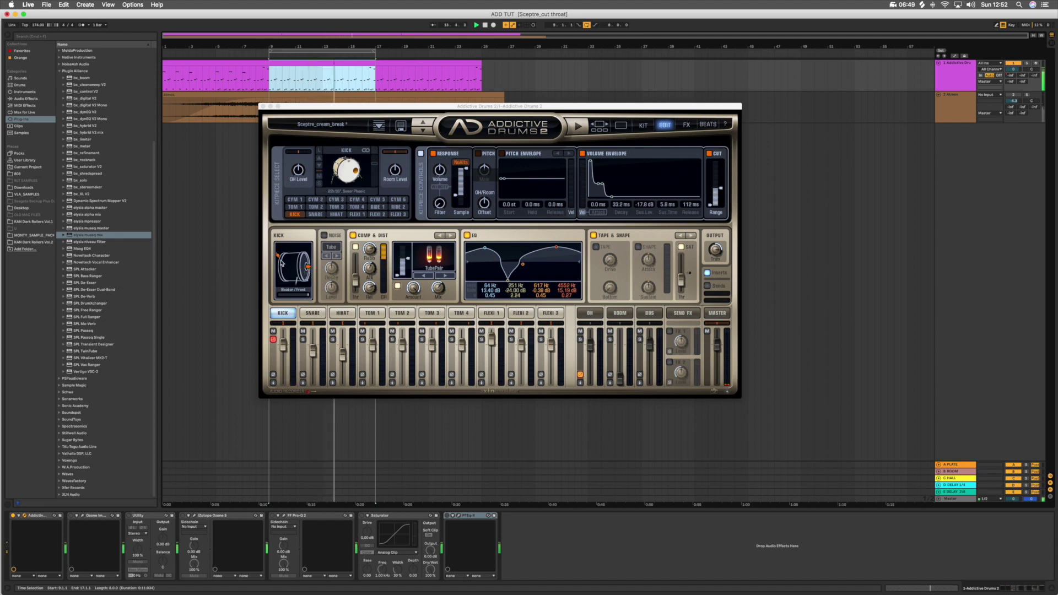
left_click(309, 298)
left_click_drag(290, 298, 314, 303)
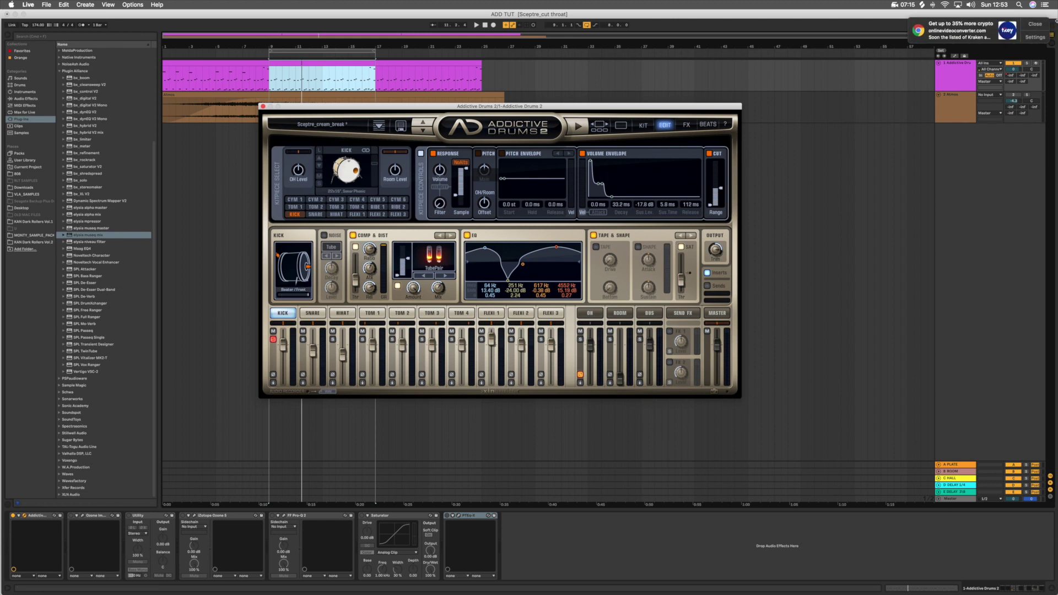
left_click(1041, 24)
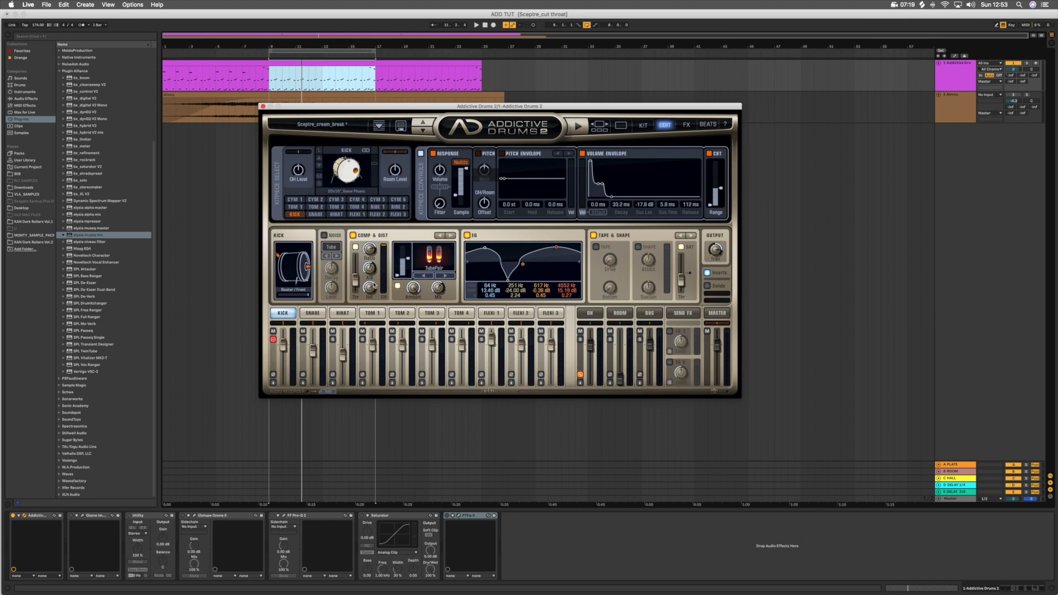
- Enable Tube noise on the kick and adjust its knobs during looped playback, setting the noise time to about 0.3 s
left_click(336, 236)
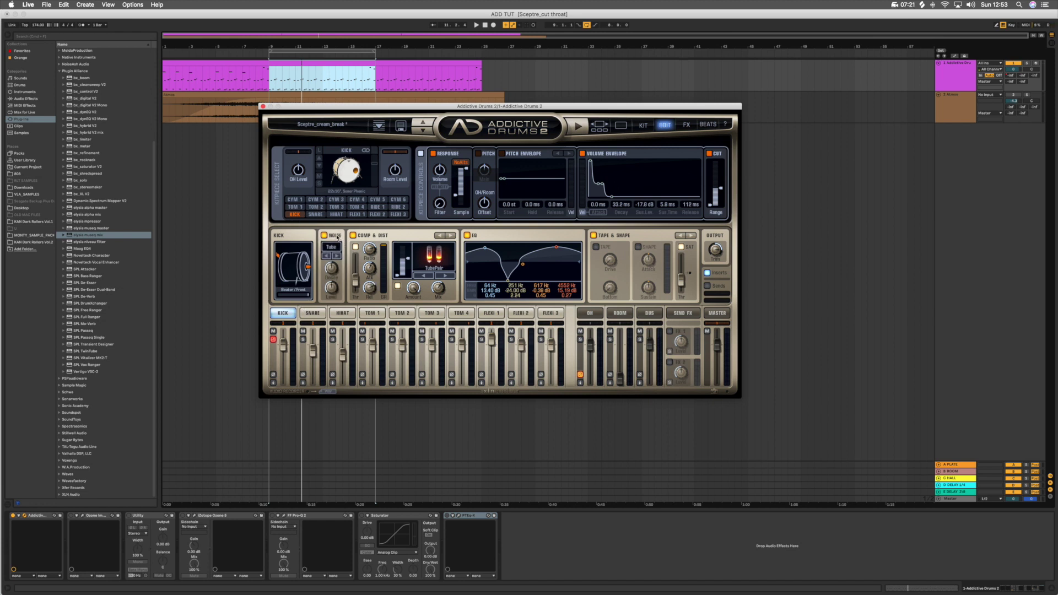
key("space")
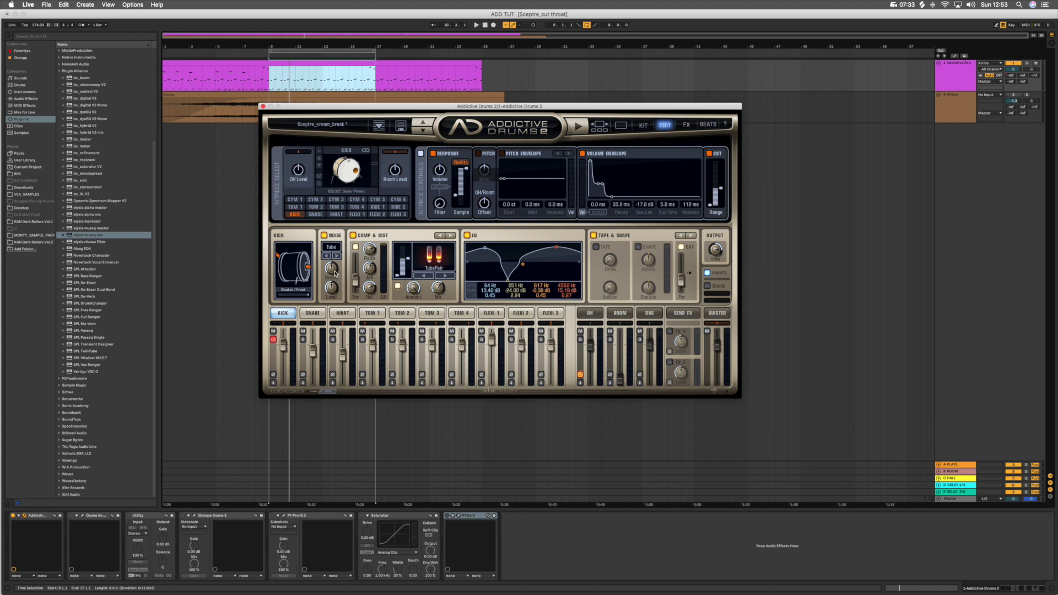
left_click_drag(335, 271, 335, 271)
key("space")
left_click_drag(335, 271, 333, 293)
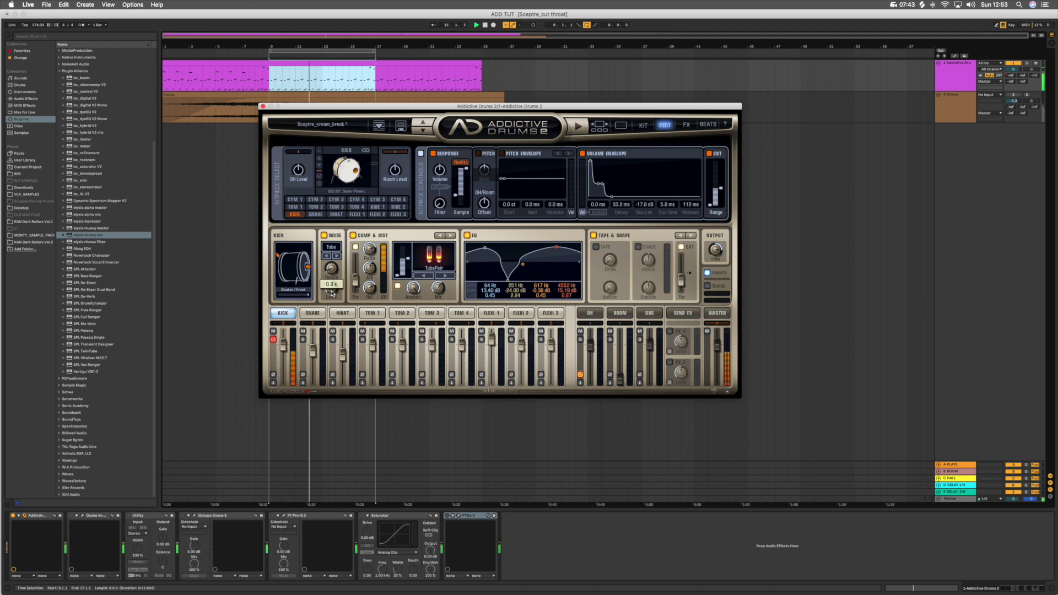
key("space")
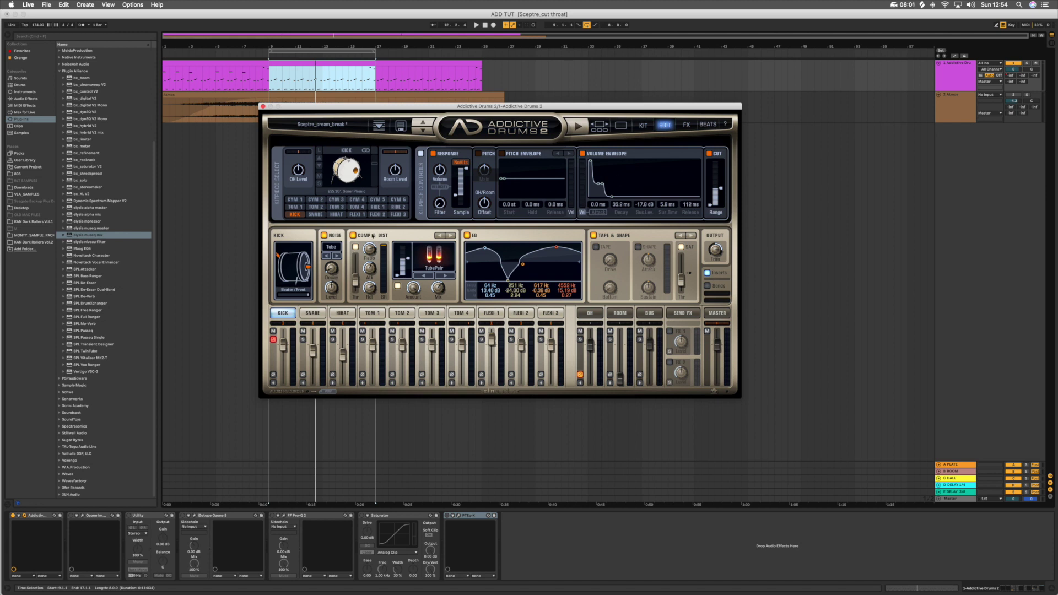
- Preview the alternative module in each of the kick's two insert slots and browse the Comp & Dist distortion types, keeping TubePair
left_click(452, 237)
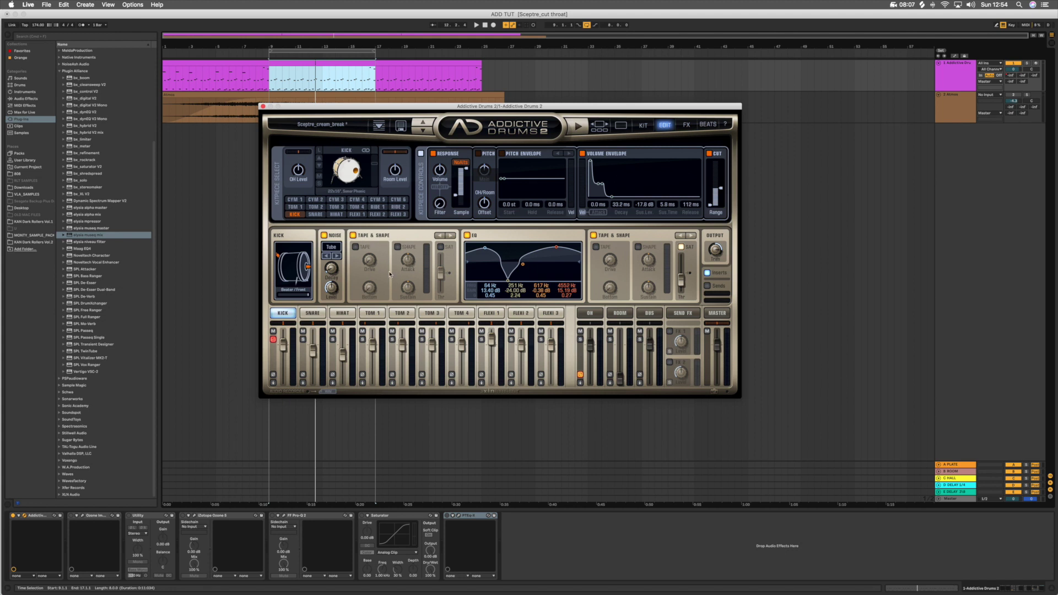
left_click(443, 236)
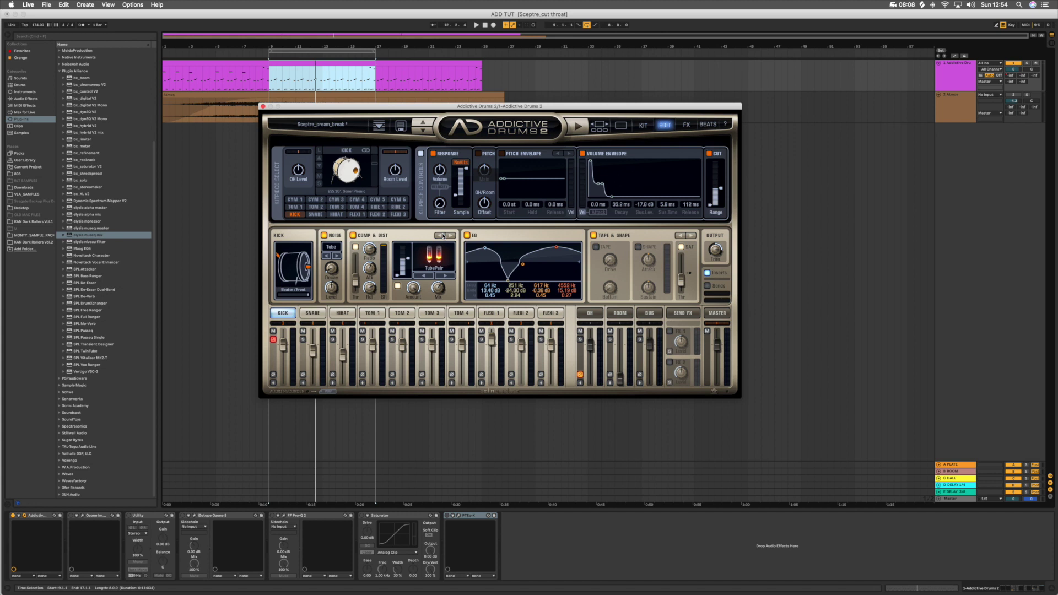
left_click(446, 277)
left_click(446, 277)
left_click(446, 276)
left_click(446, 276)
left_click(446, 277)
left_click(446, 277)
left_click(446, 276)
left_click(692, 236)
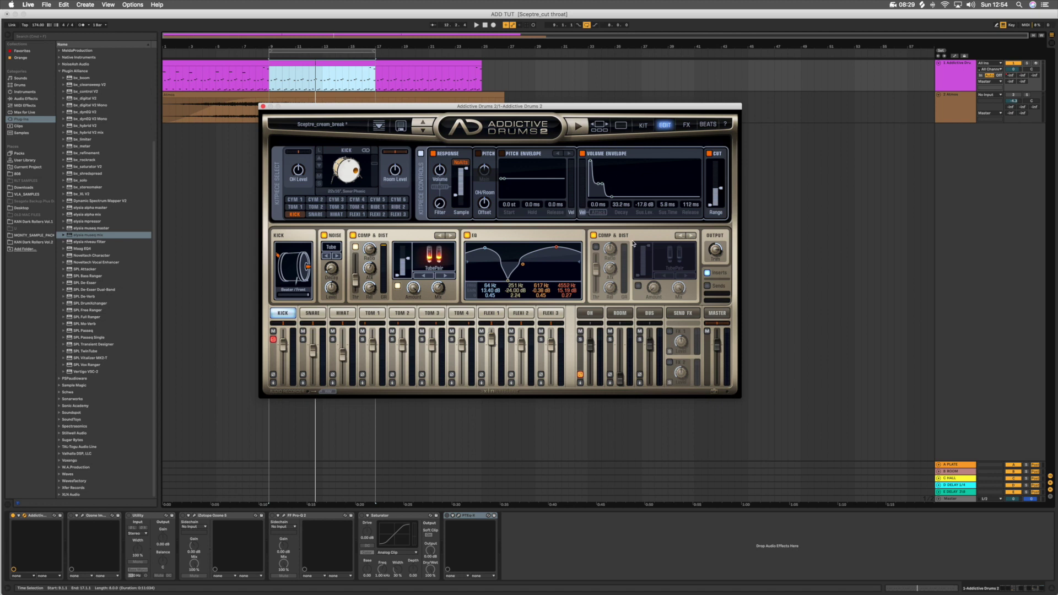
left_click(678, 236)
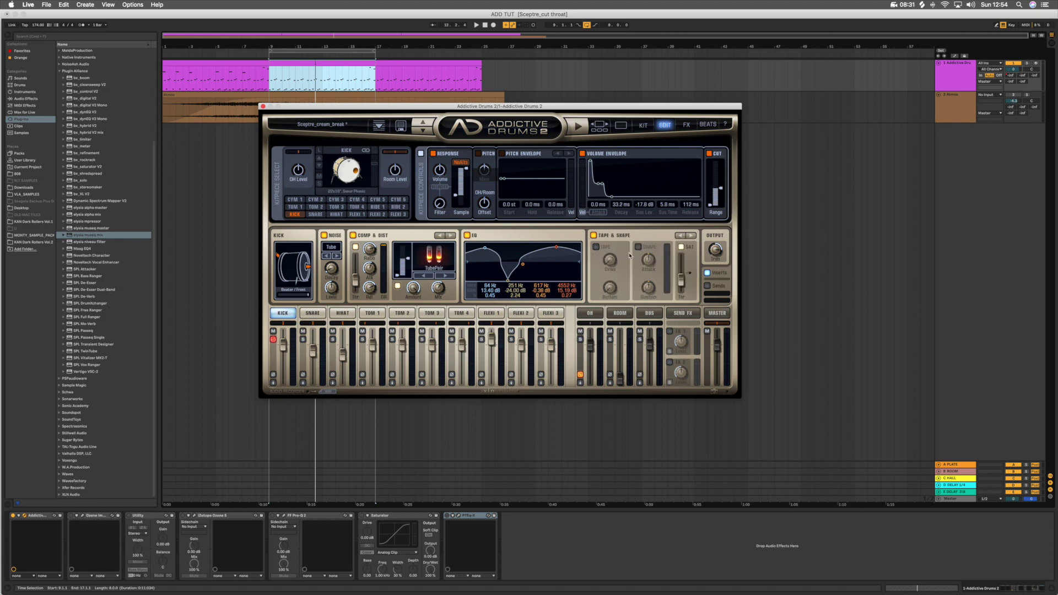
- Look through the channel settings from Snare to Flexi 3, finishing on the Flexi 1 channel
left_click(312, 314)
left_click(342, 313)
left_click(371, 313)
left_click(401, 313)
left_click(432, 313)
left_click(462, 313)
left_click(491, 313)
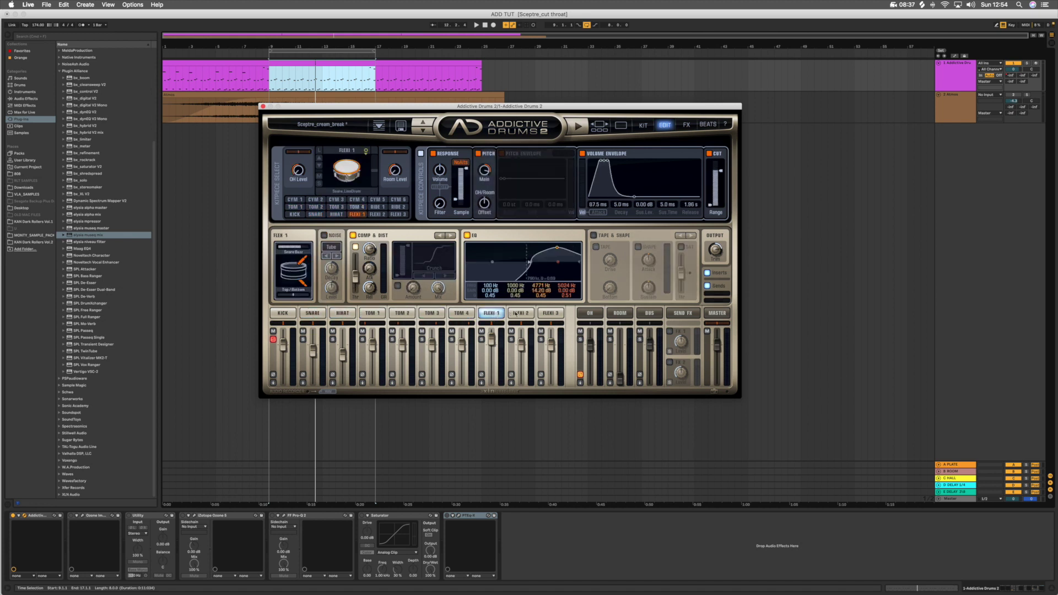
left_click(520, 313)
left_click(550, 313)
left_click(491, 313)
left_click(523, 314)
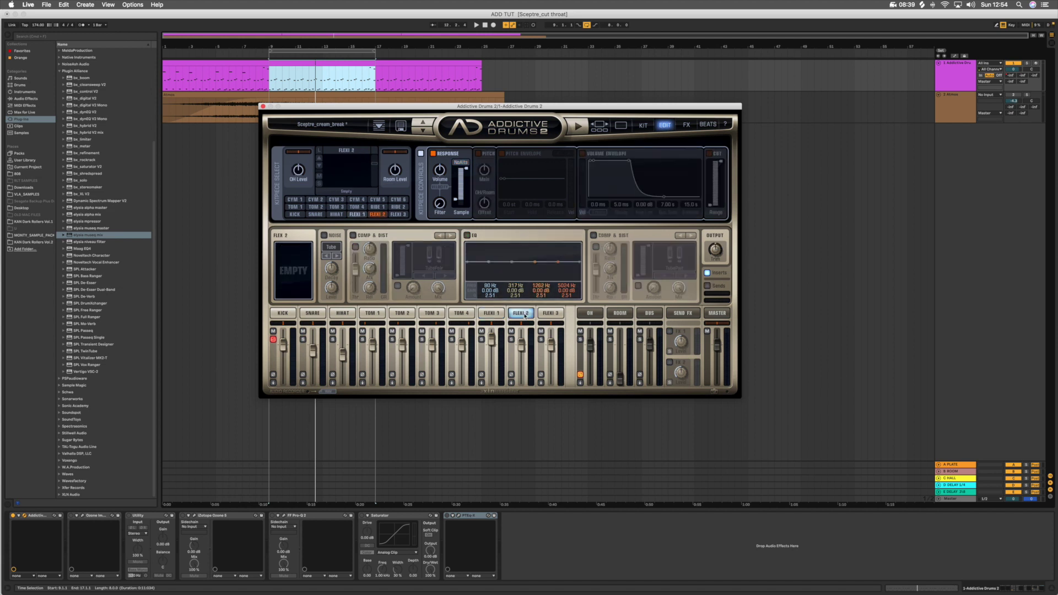
left_click(550, 313)
left_click(491, 313)
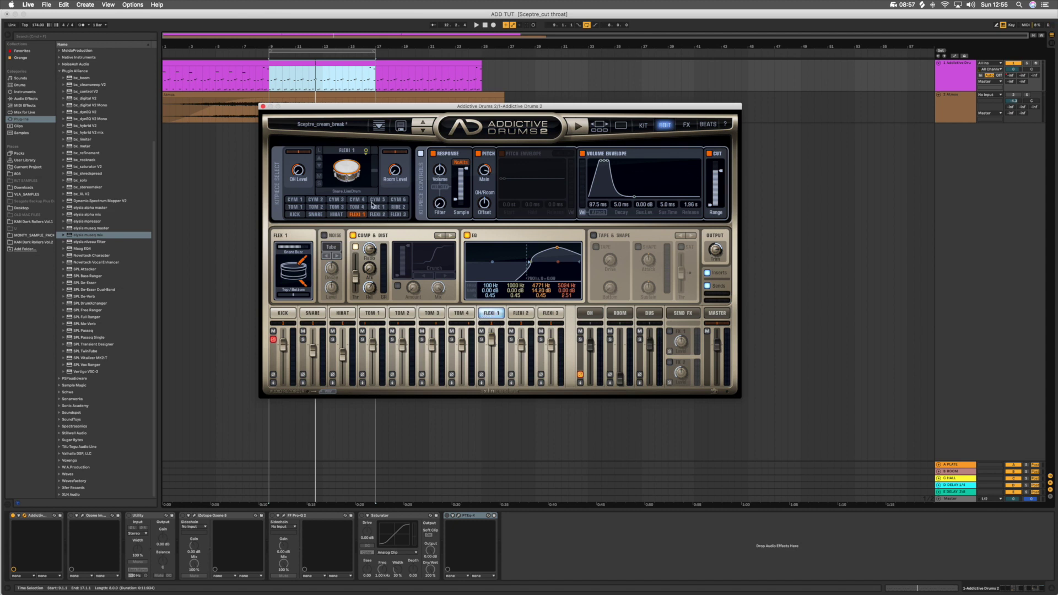
- Solo Flexi 1 instead of the kick, audition it in the loop, then show the snare channel and clear the Flexi 1 solo
left_click(481, 339)
left_click(273, 339)
key("space")
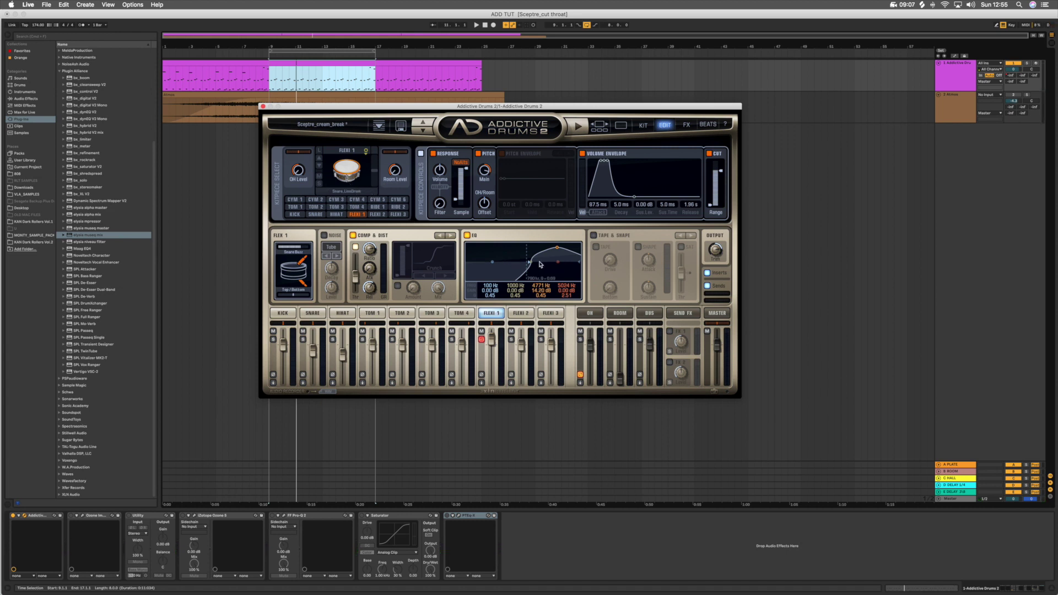
left_click(321, 315)
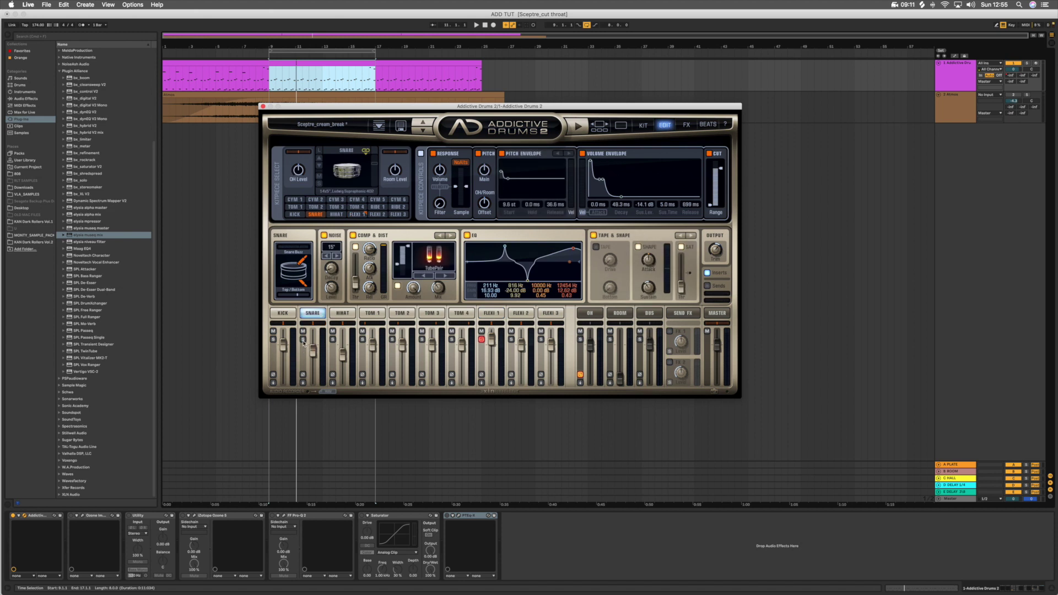
left_click(482, 339)
- Bypass the kick channel's Volume Envelope, Response, Tape & Shape, EQ, Comp & Dist and Noise sections
left_click(287, 316)
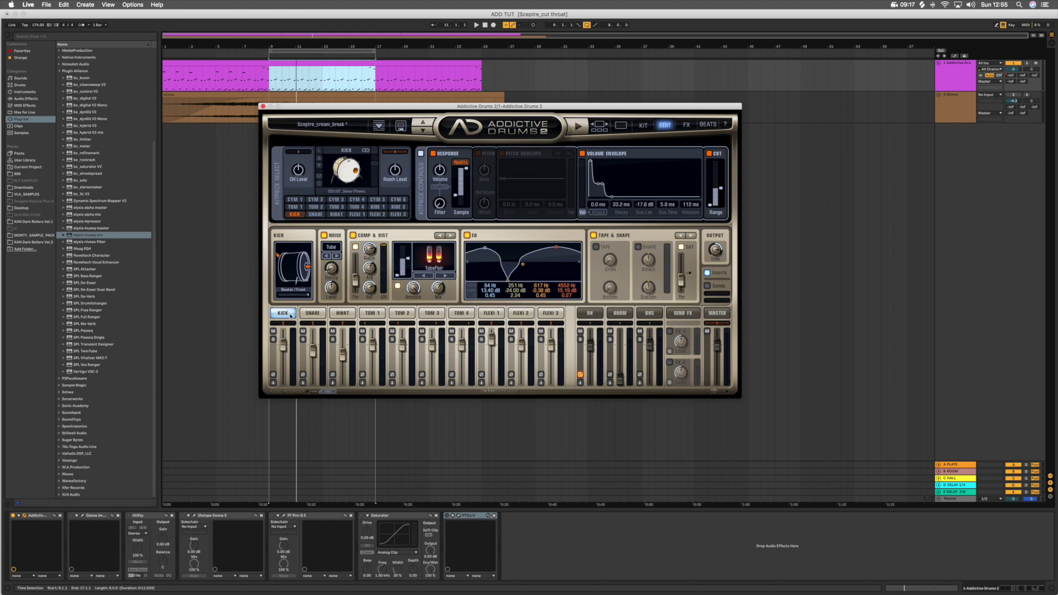
left_click(585, 155)
left_click(433, 154)
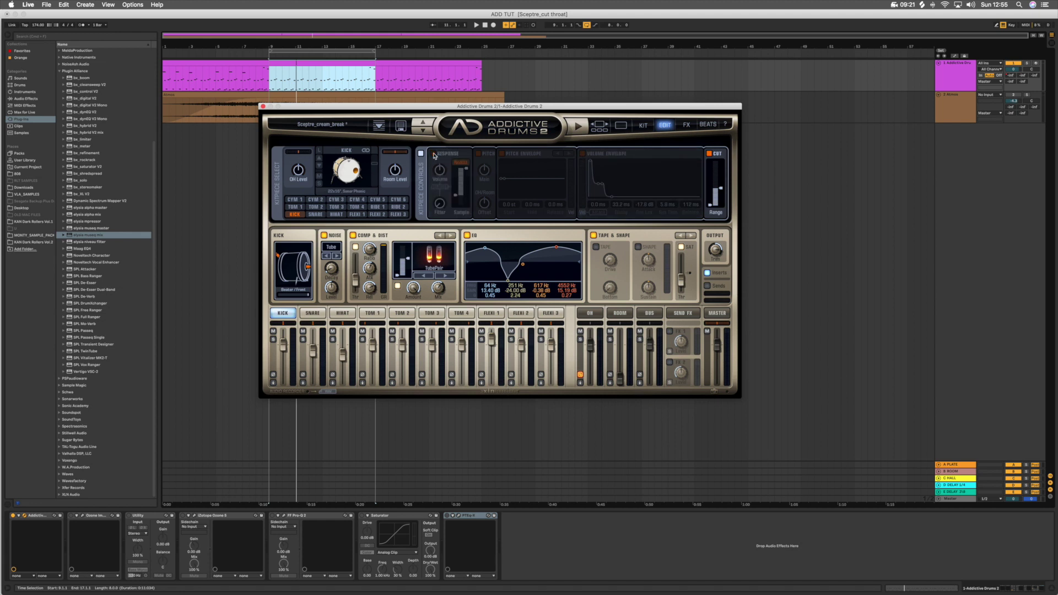
left_click(594, 235)
left_click(467, 235)
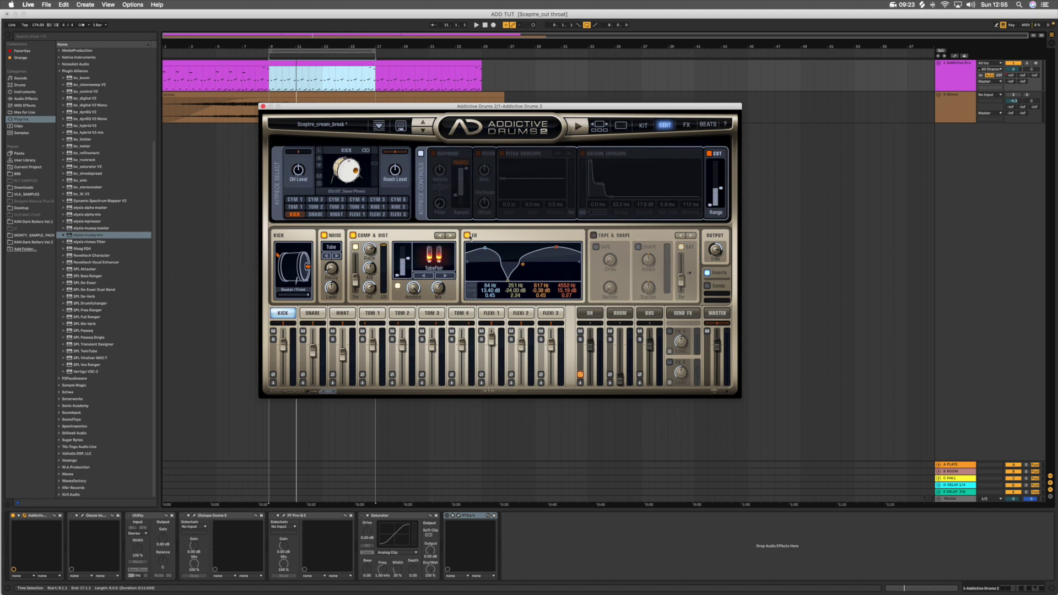
left_click(353, 235)
left_click(324, 236)
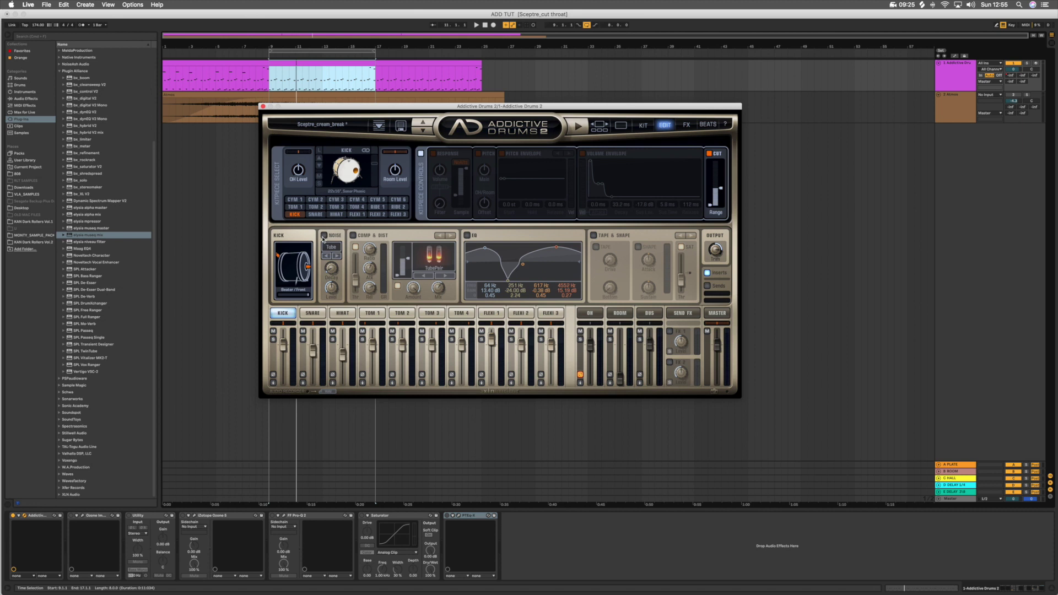
- Play the loop, solo the kick to hear it dry, and turn off its Cut section
key("space")
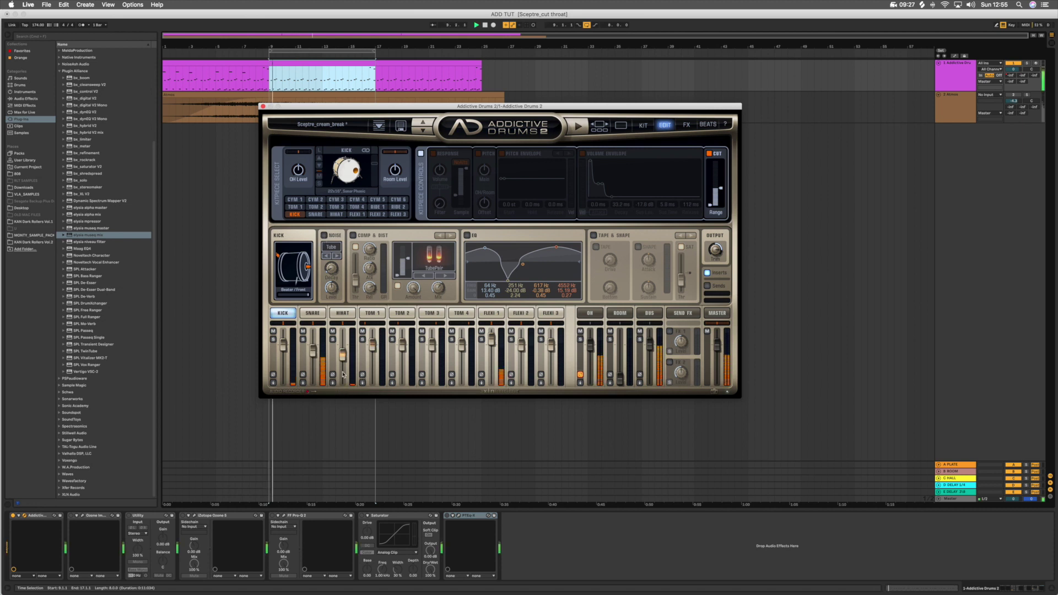
left_click(273, 339)
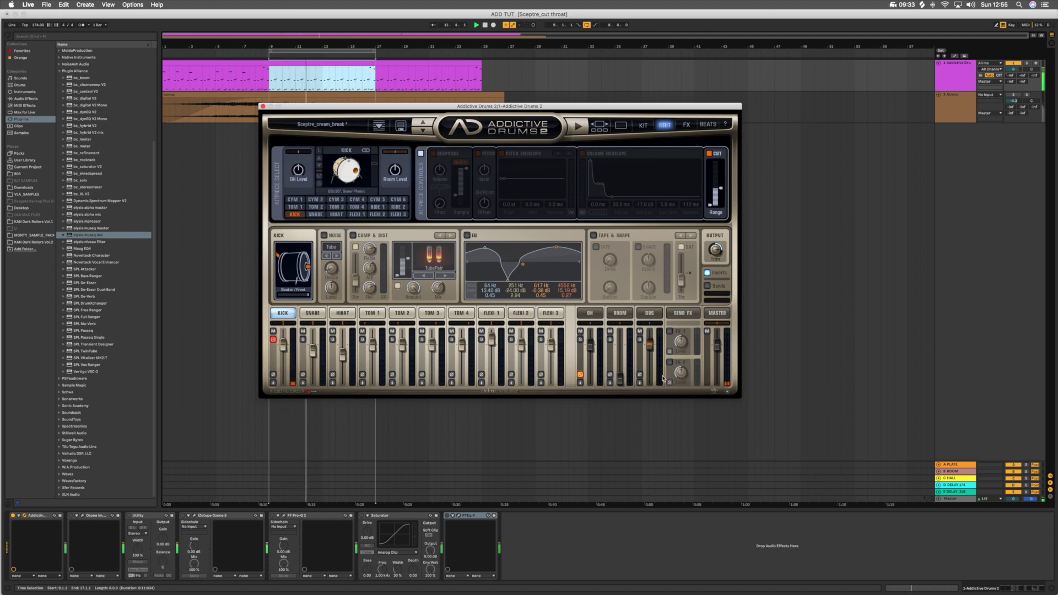
left_click(709, 154)
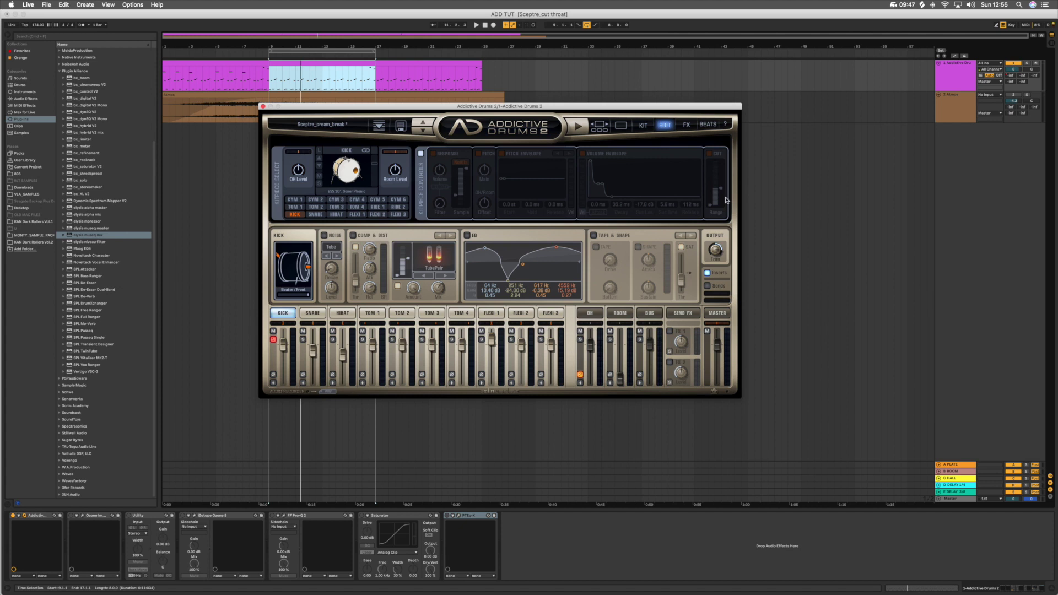
- Turn the kick's Response and Volume Envelope sections back on and listen to the result in the loop
left_click(434, 155)
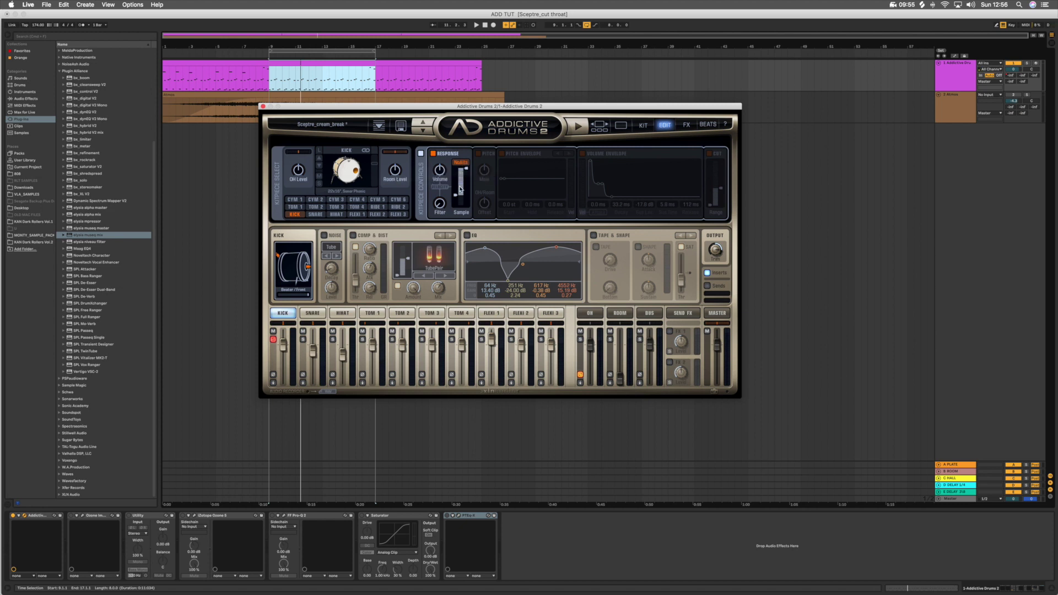
left_click(478, 154)
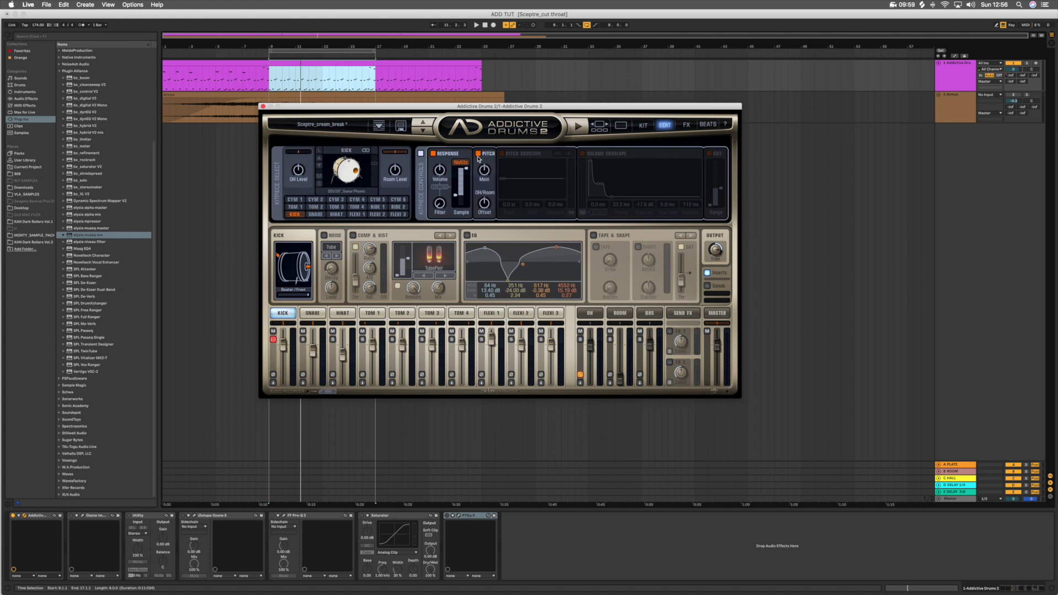
left_click(479, 154)
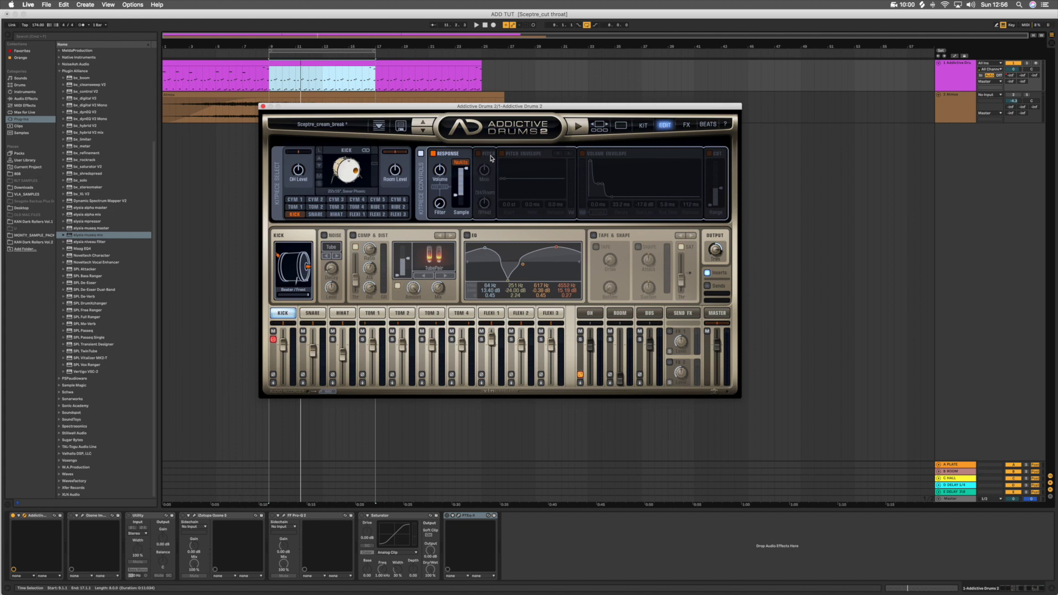
left_click(583, 154)
key("space")
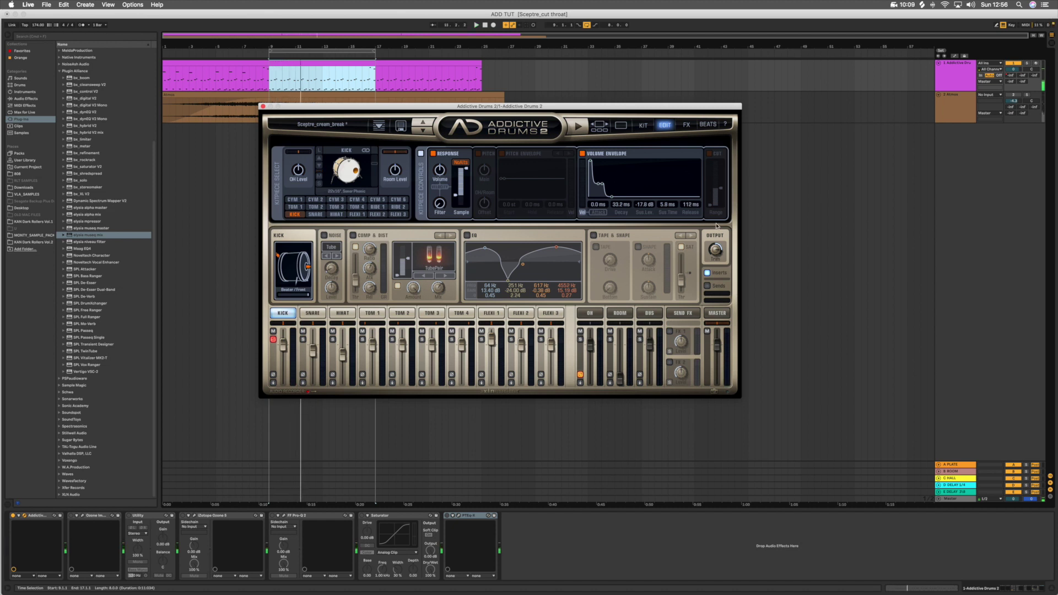
- Re-enable the kick's Cut section and adjust its Range during looped playback
left_click(710, 155)
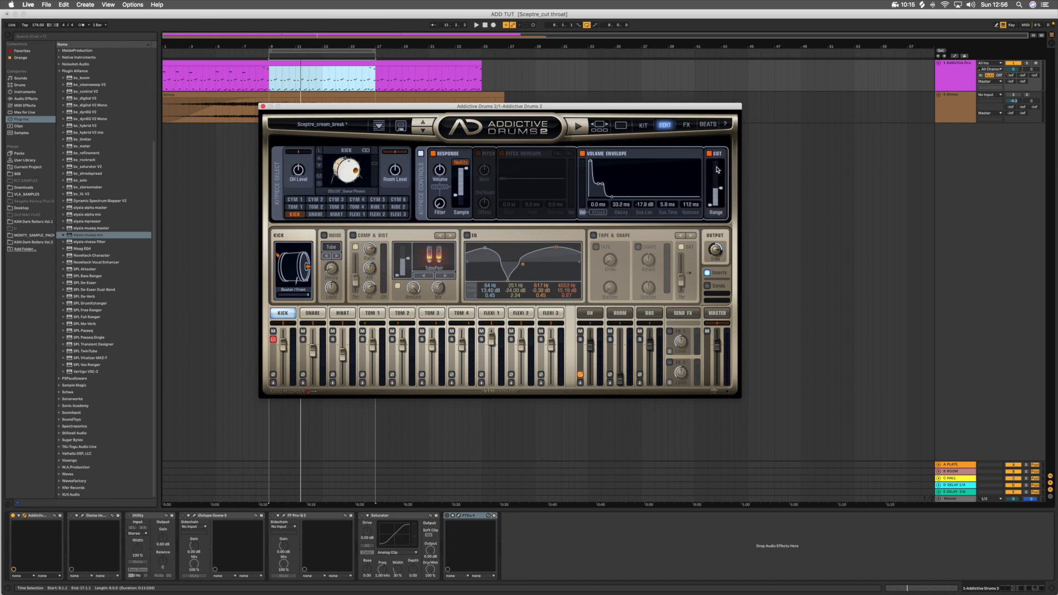
key("space")
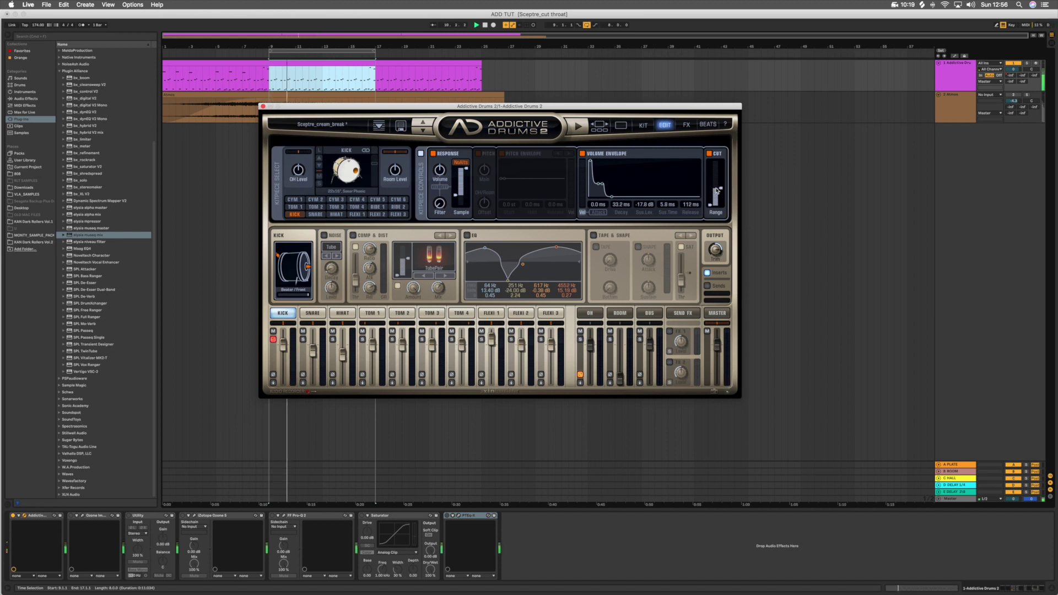
mouse_move(723, 190)
left_mouse_down()
mouse_move(726, 176)
mouse_move(725, 189)
left_mouse_up()
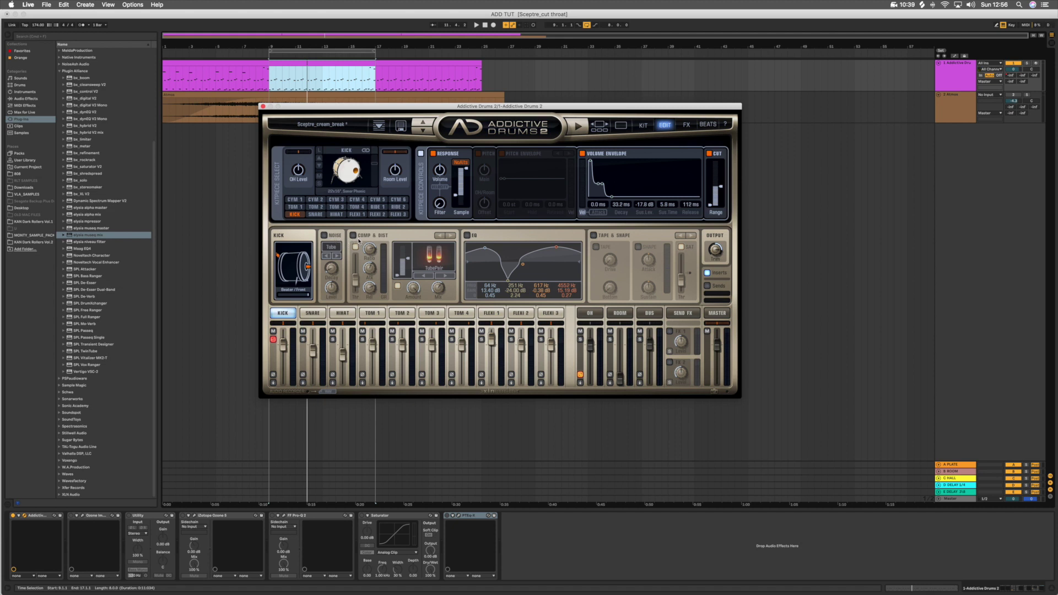
- Re-enable the kick's Comp & Dist and EQ sections, auditioning the loop with the TubePair distortion off and on
left_click(353, 235)
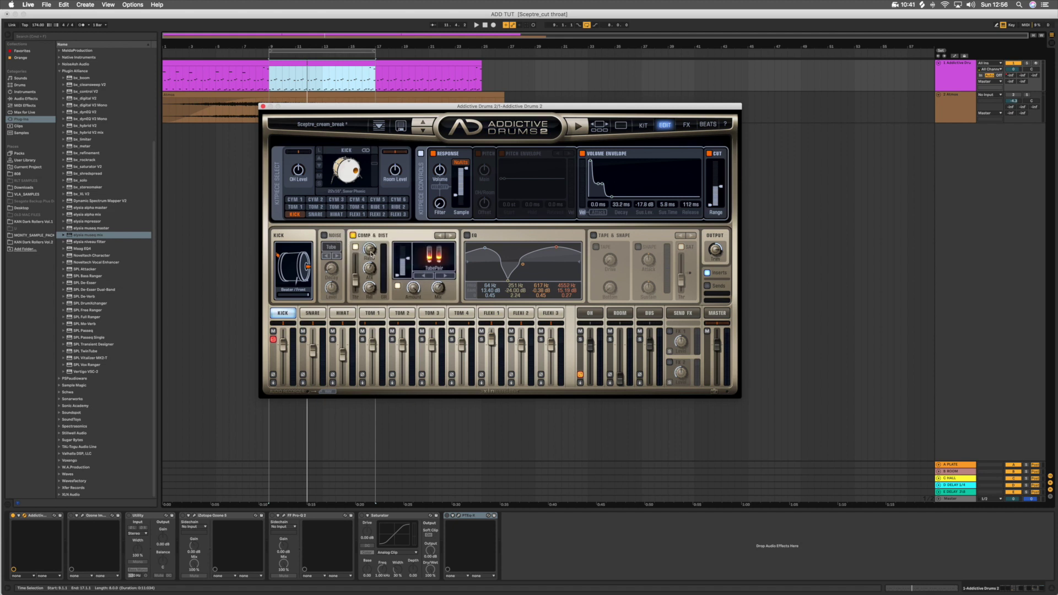
mouse_move(371, 255)
left_click(398, 286)
key("space")
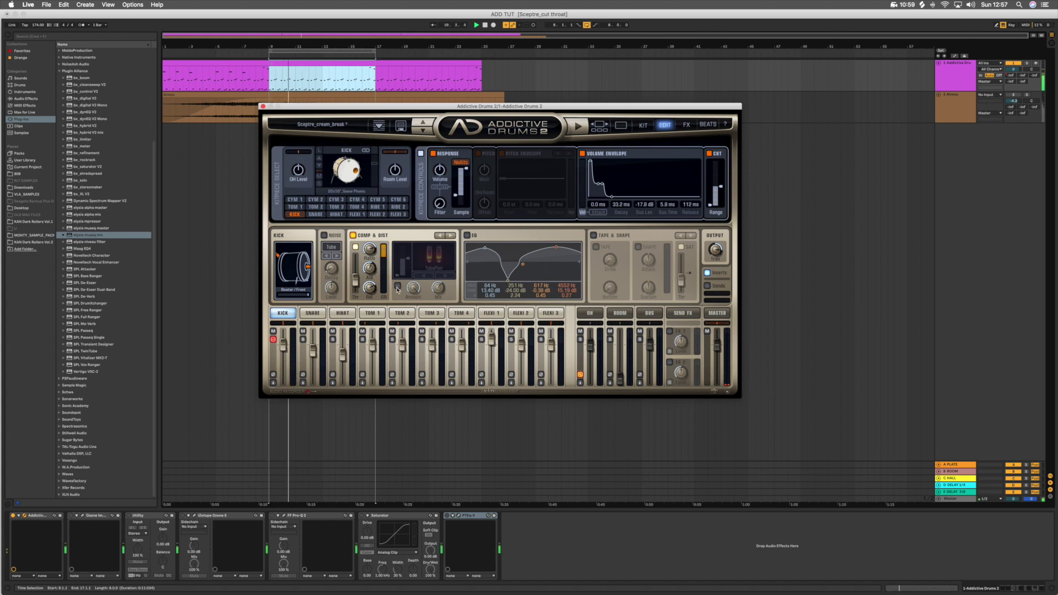
left_click(398, 286)
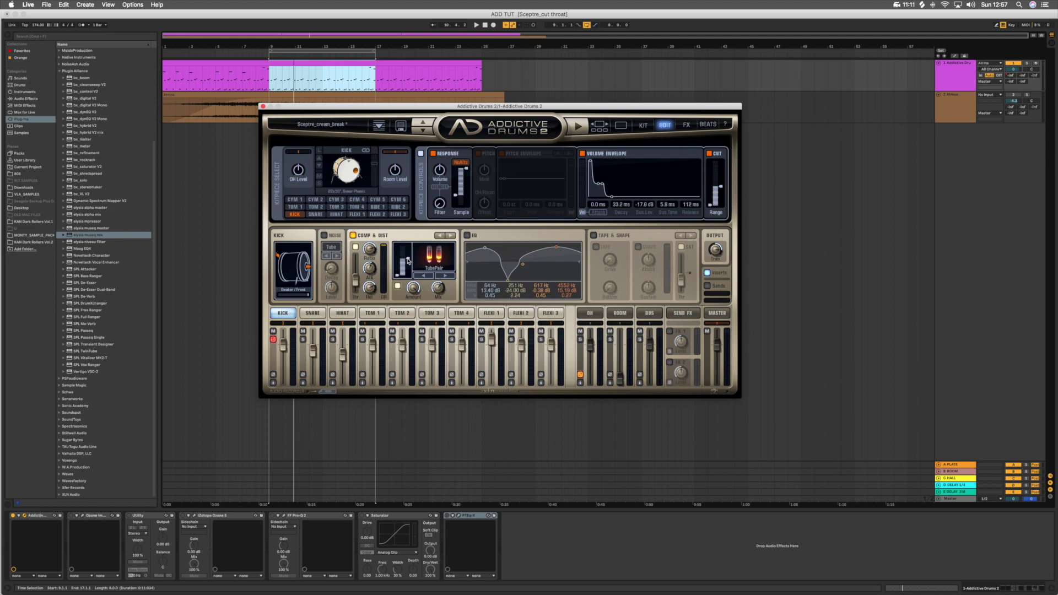
key("space")
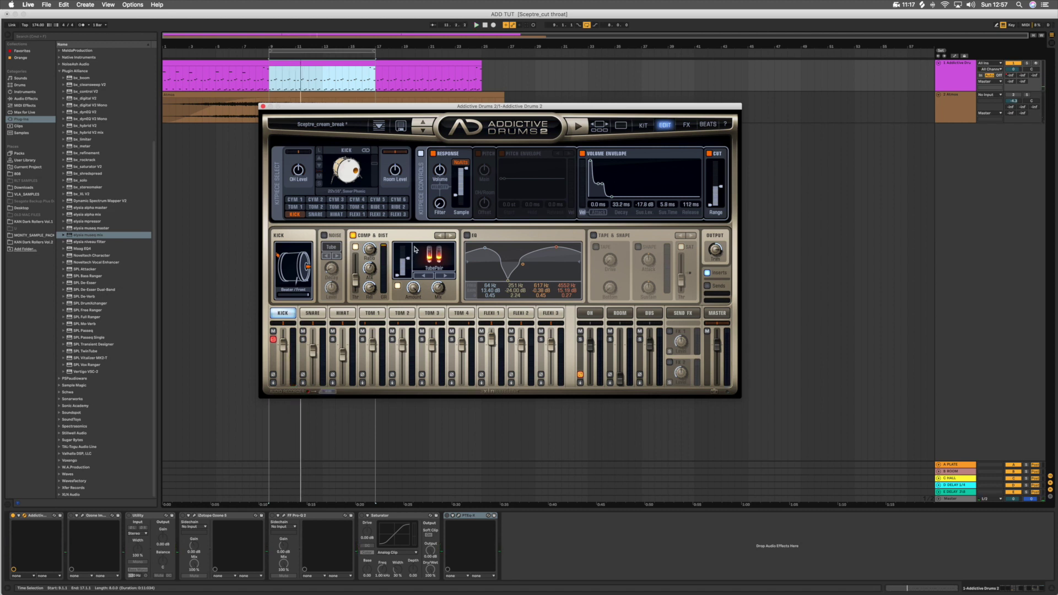
left_click(466, 235)
key("space")
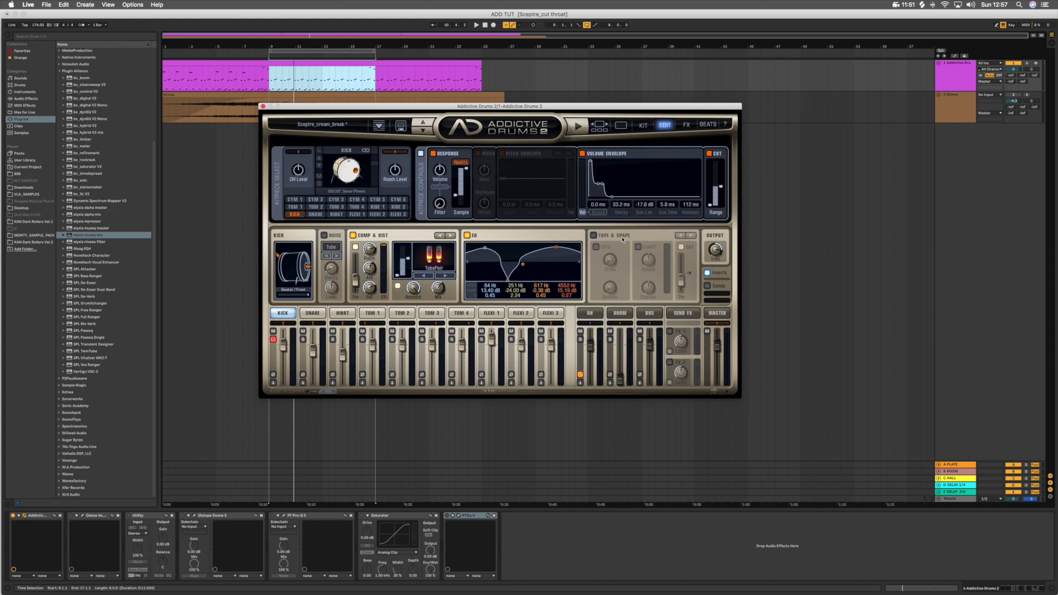
- Show the snare channel, solo it in place of the kick, and audition it in the loop
left_click(312, 314)
left_click(303, 339)
left_click(273, 339)
key("space")
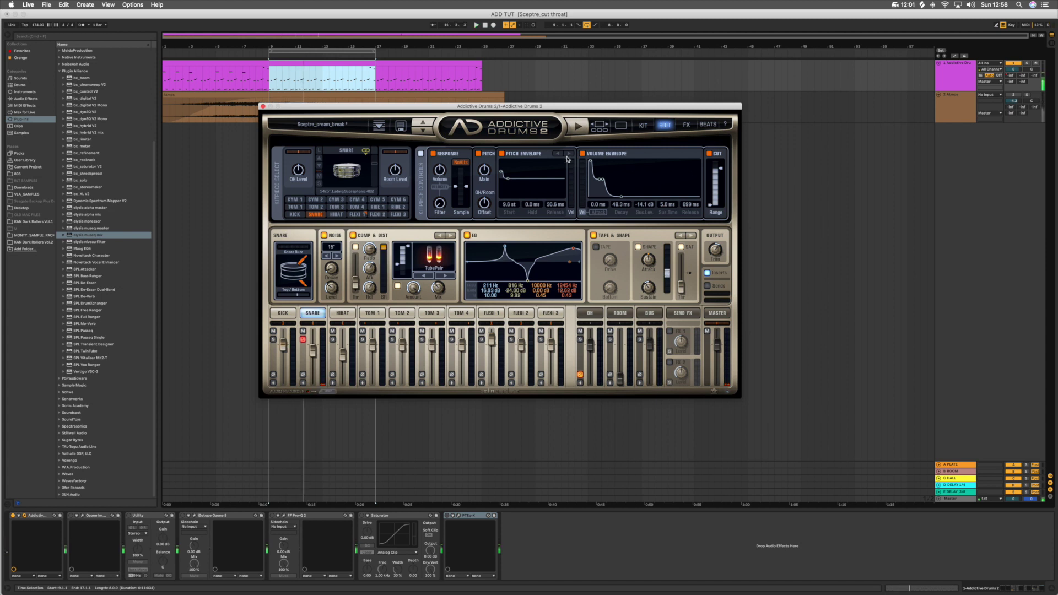
- Bypass the snare's Tape & Shape, EQ, Comp & Dist, Noise, Volume Envelope, Pitch Envelope, Pitch, Response and Cut sections
left_click(594, 236)
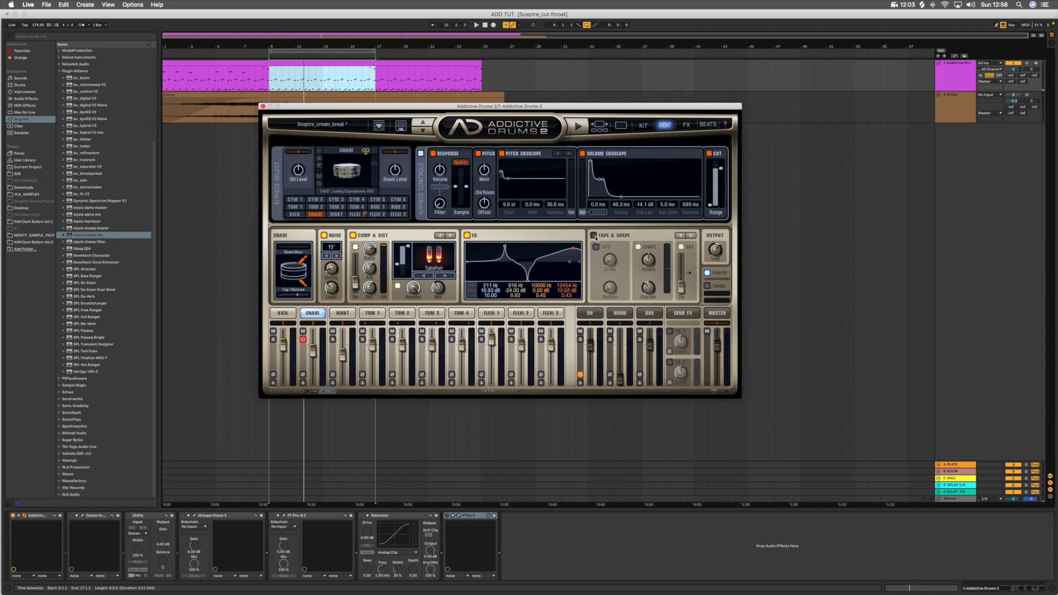
left_click(466, 235)
left_click(352, 235)
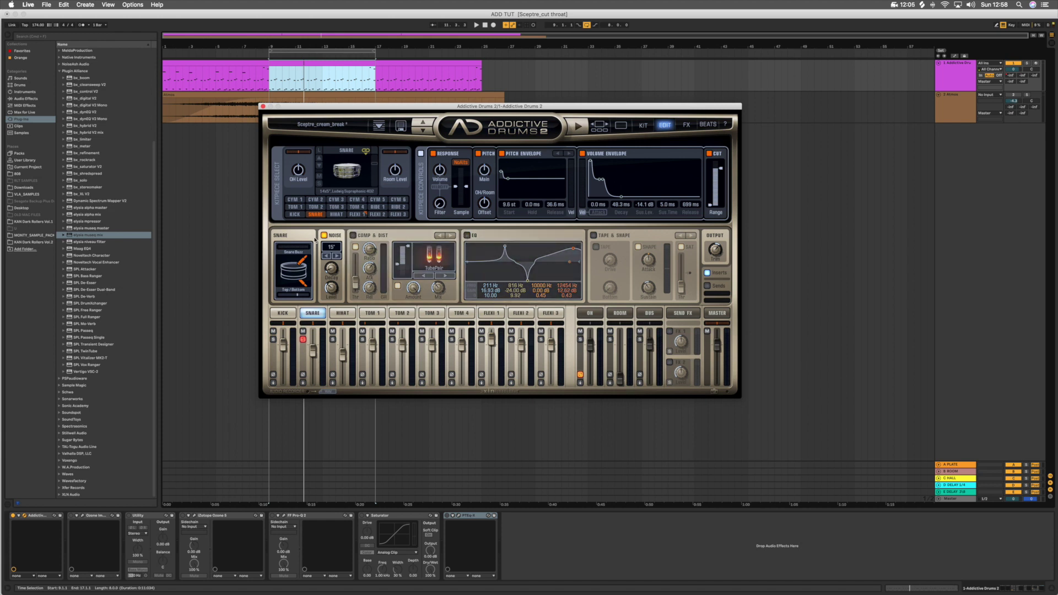
left_click(325, 236)
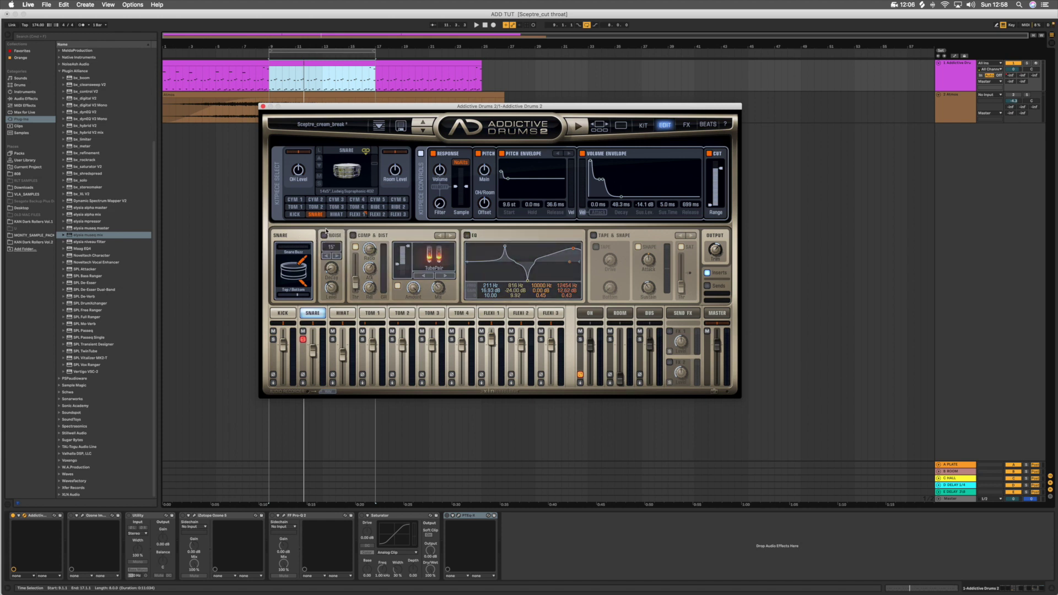
left_click(583, 154)
left_click(502, 154)
left_click(478, 154)
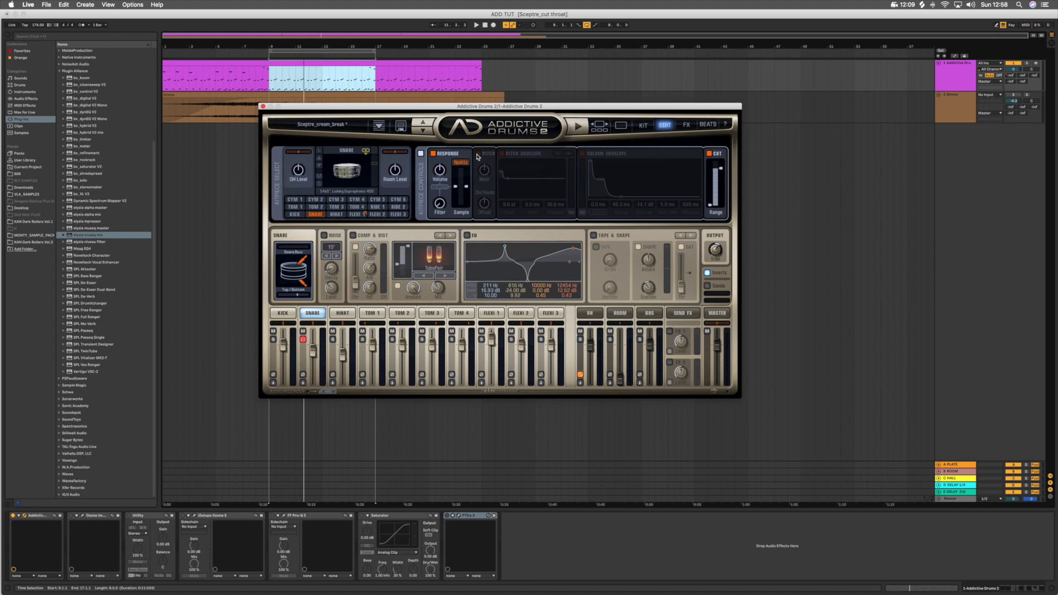
left_click(433, 153)
left_click(710, 156)
- Audition the unprocessed snare in the loop and turn its Response section back on
key("space")
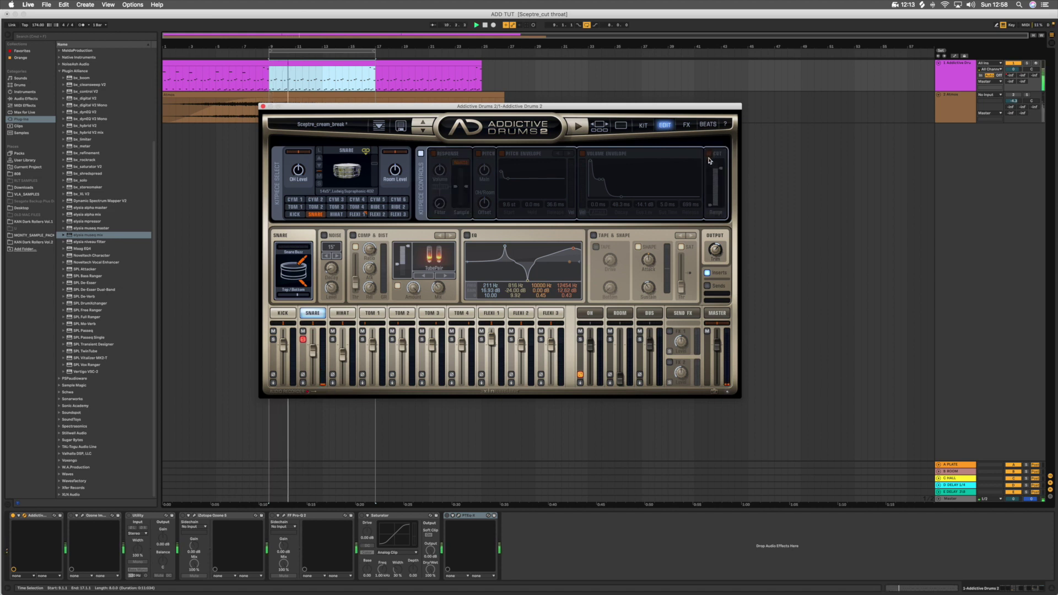
key("space")
key("space")
left_click(433, 154)
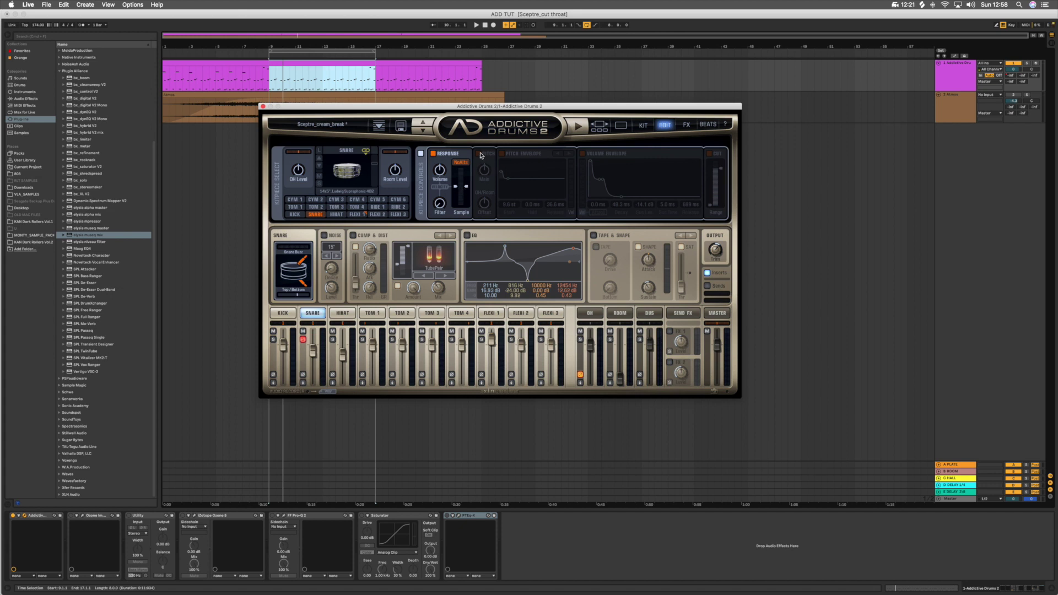
- Turn the snare's Pitch Envelope, Volume Envelope, Cut and Noise sections back on, auditioning the loop as they are added
left_click(502, 154)
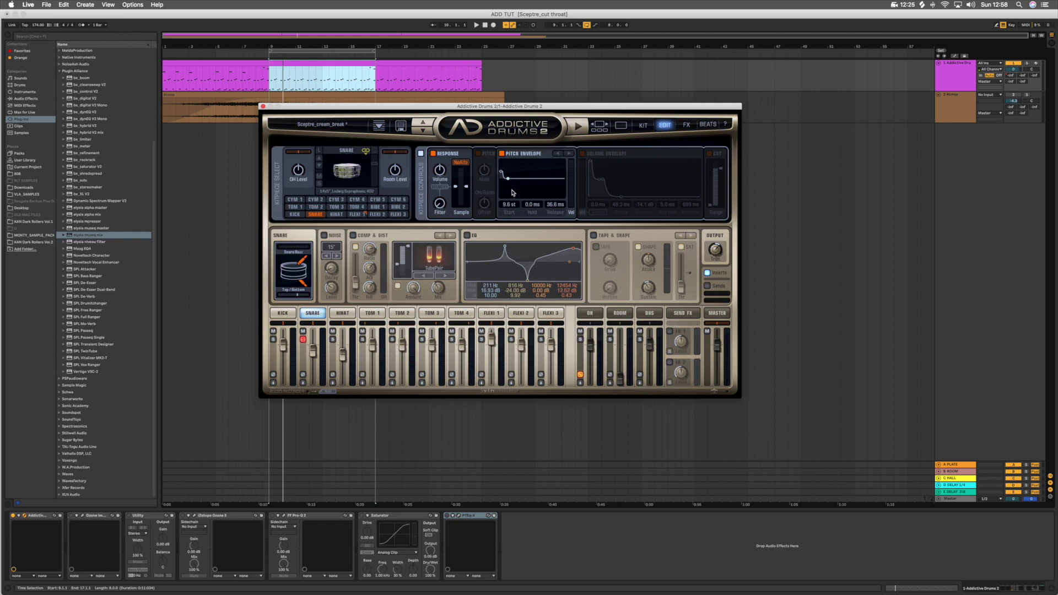
key("space")
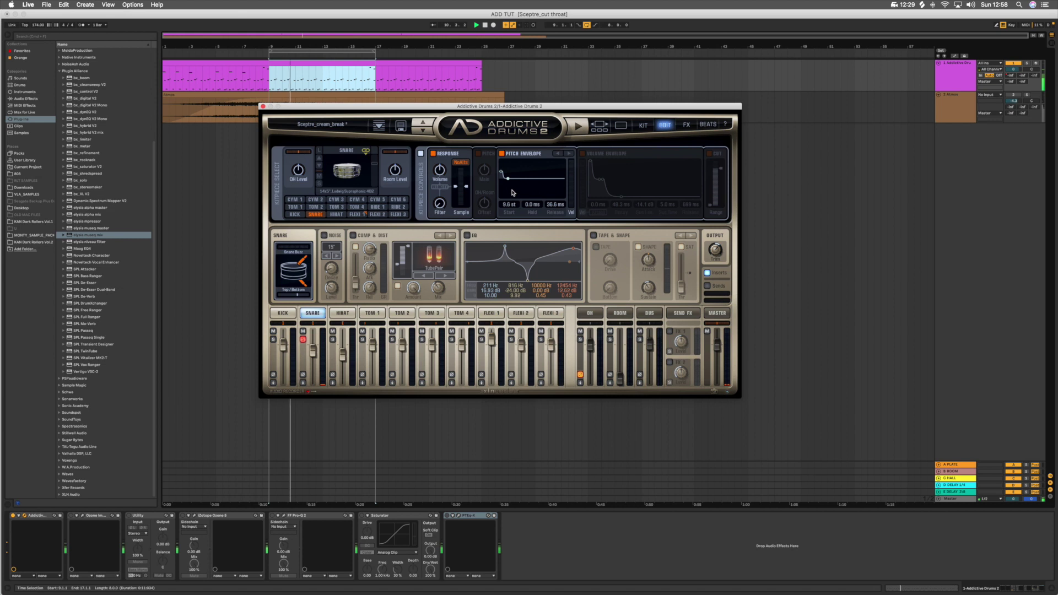
left_click(582, 154)
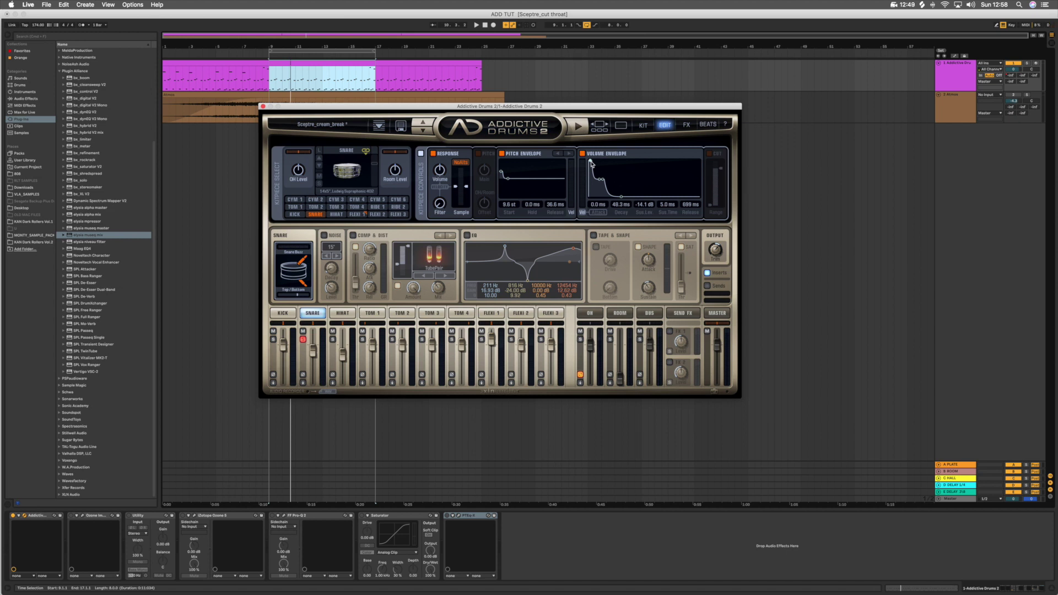
left_click(709, 154)
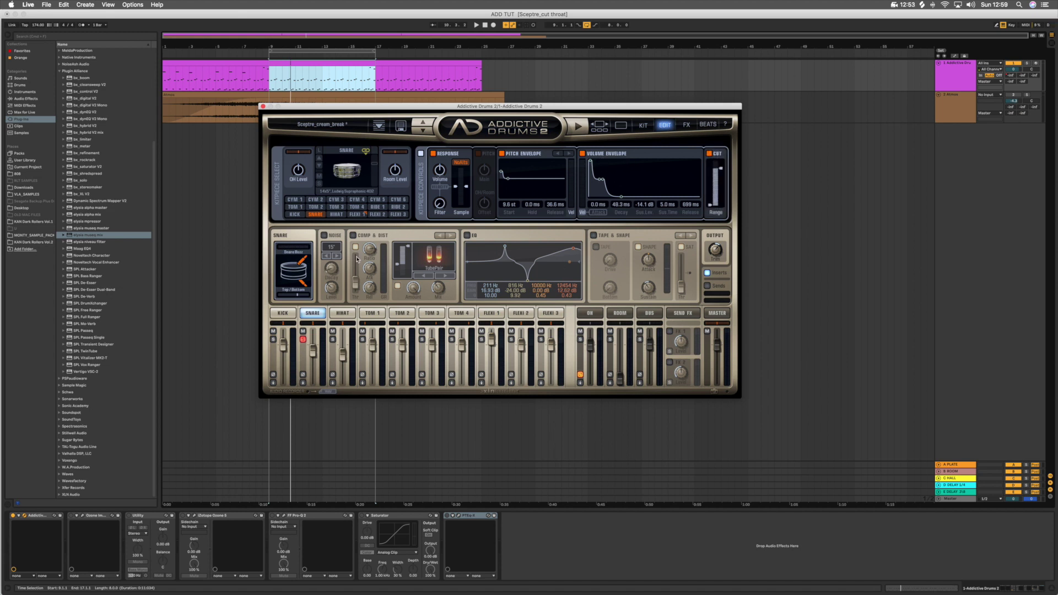
key("space")
left_click(331, 270)
- Try the snare's Snare/Buzz balance at 10.00 dB in the playing loop and pull it back down
mouse_move(297, 296)
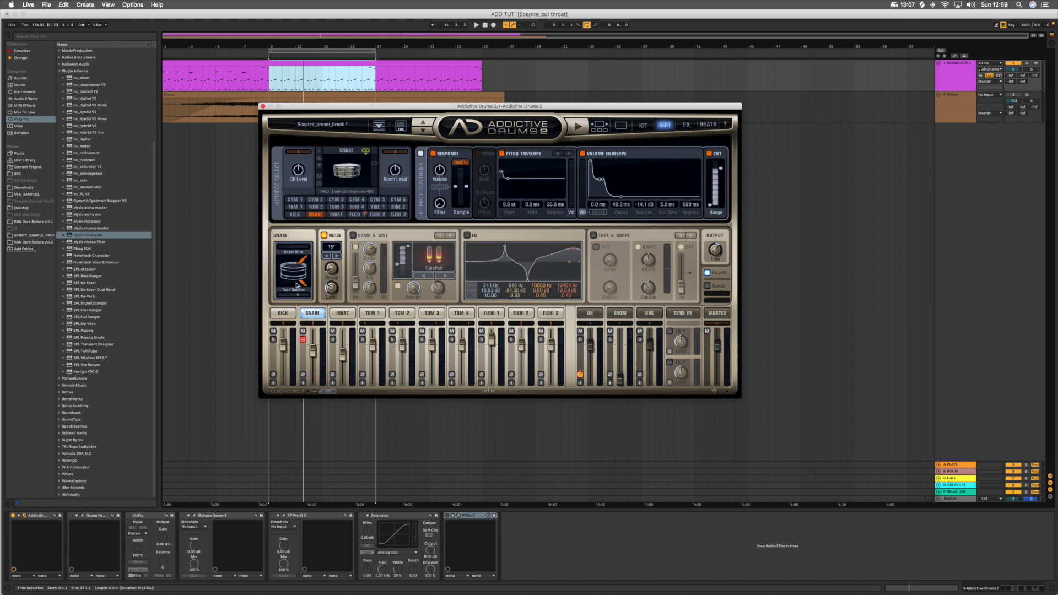
mouse_move(290, 252)
left_click_drag(290, 251, 315, 255)
key("space")
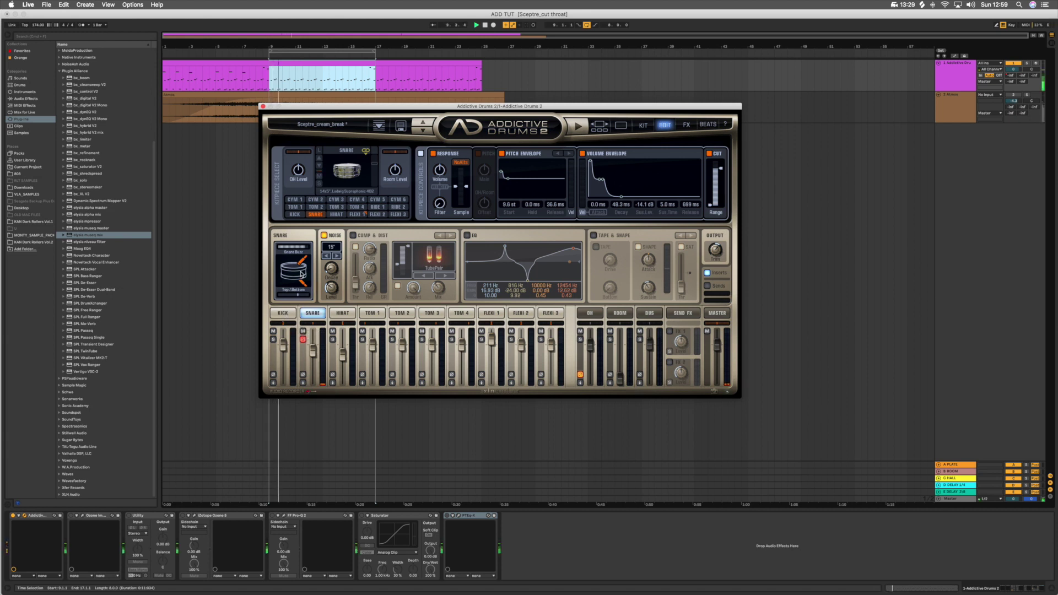
left_click_drag(300, 247, 317, 249)
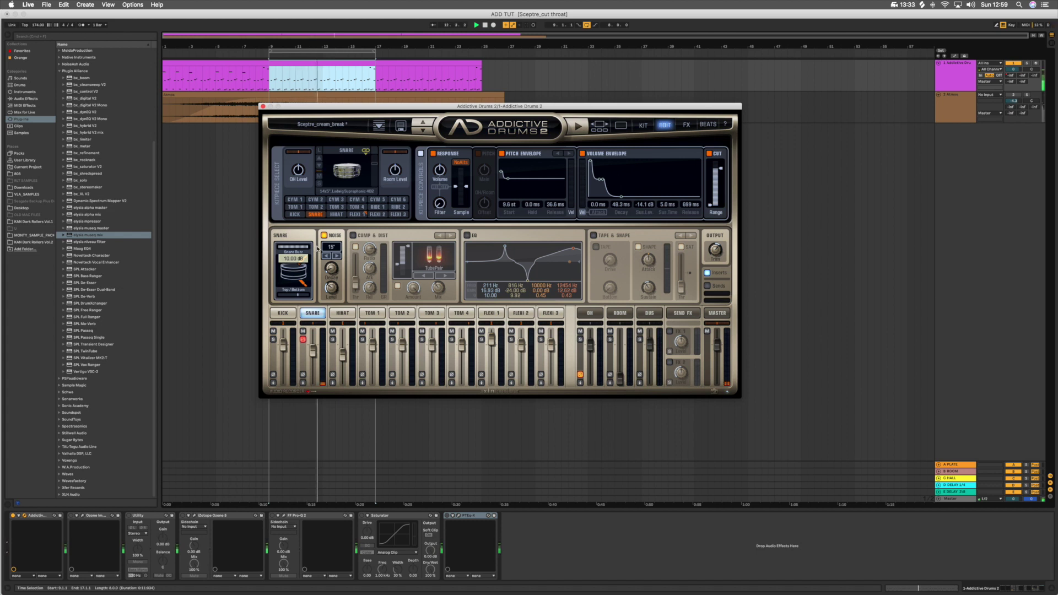
key("space")
left_click_drag(304, 248, 132, 251)
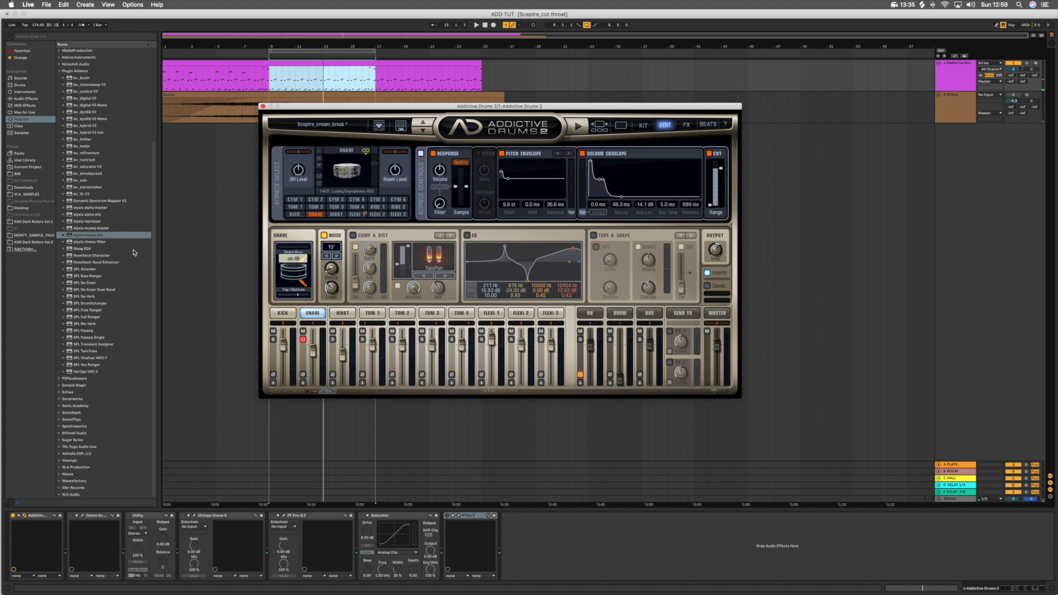
left_click(298, 290)
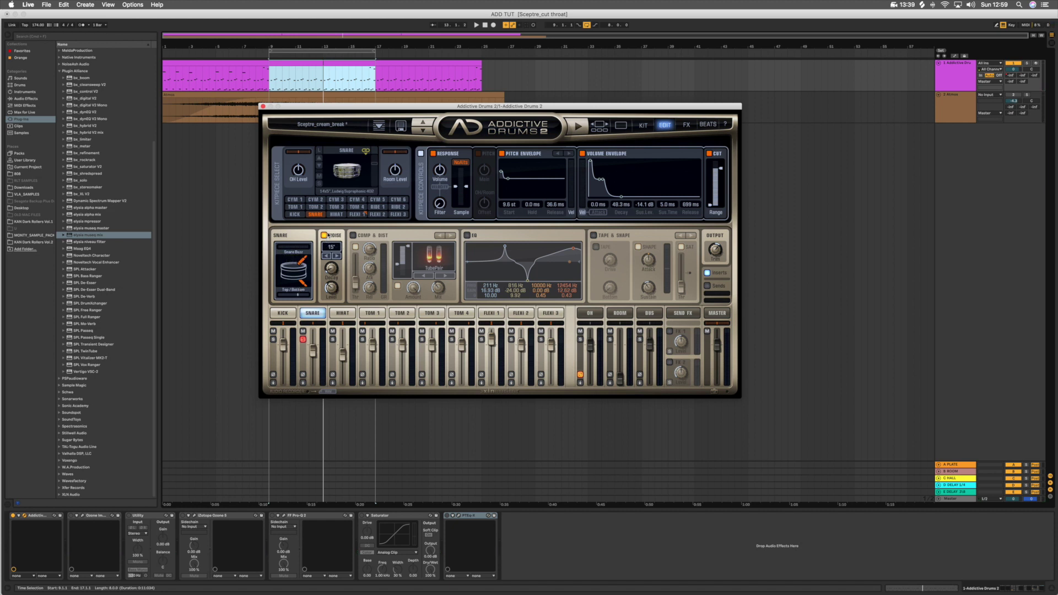
- Browse the snare's noise types and audition the loop with the Noise section off and on
left_click(337, 256)
left_click(337, 256)
left_click(338, 257)
key("space")
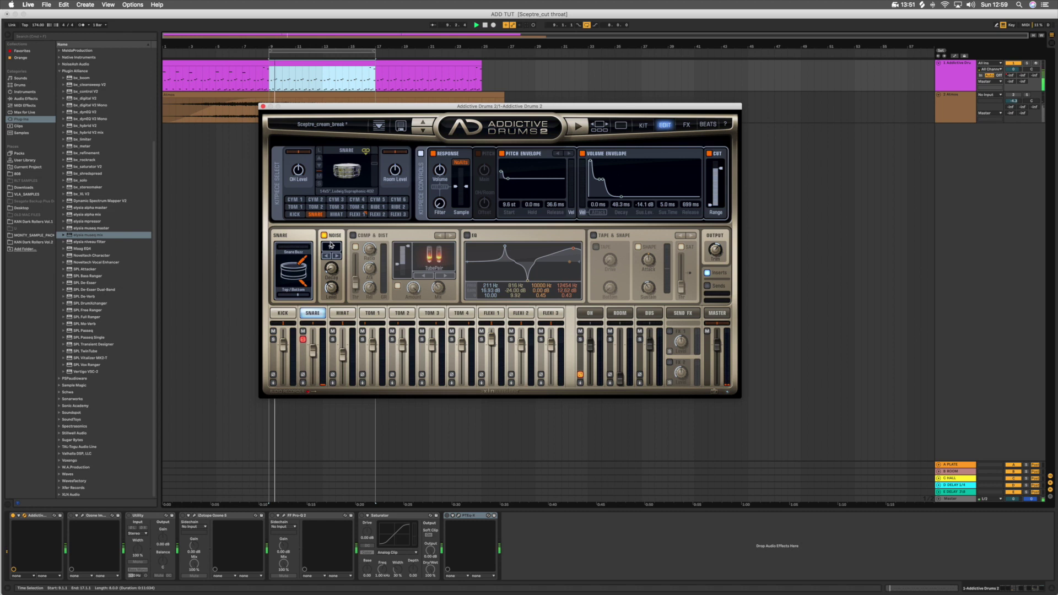
left_click(324, 236)
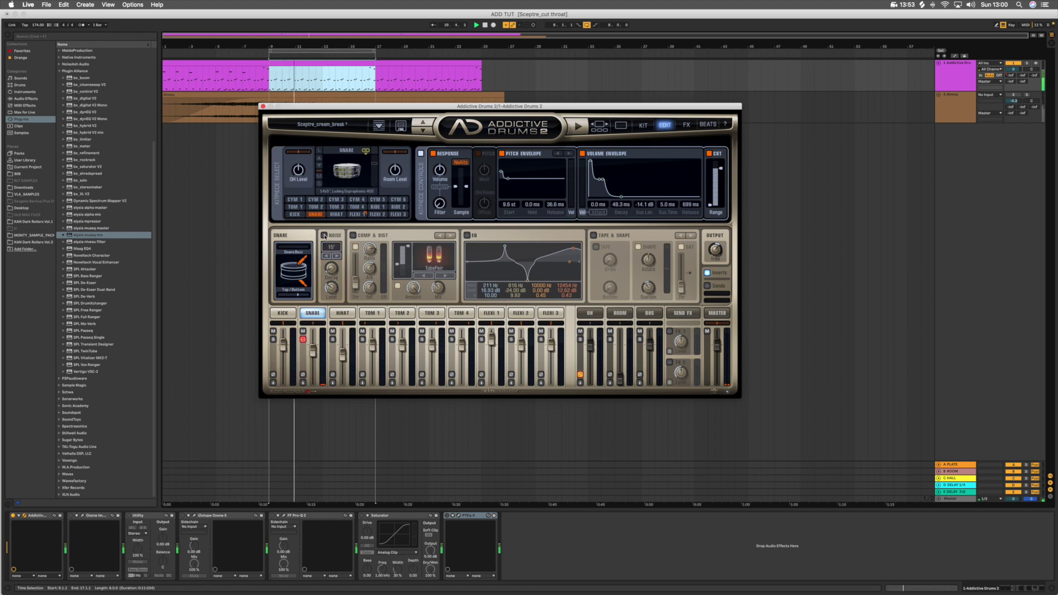
left_click(324, 236)
left_click(324, 236)
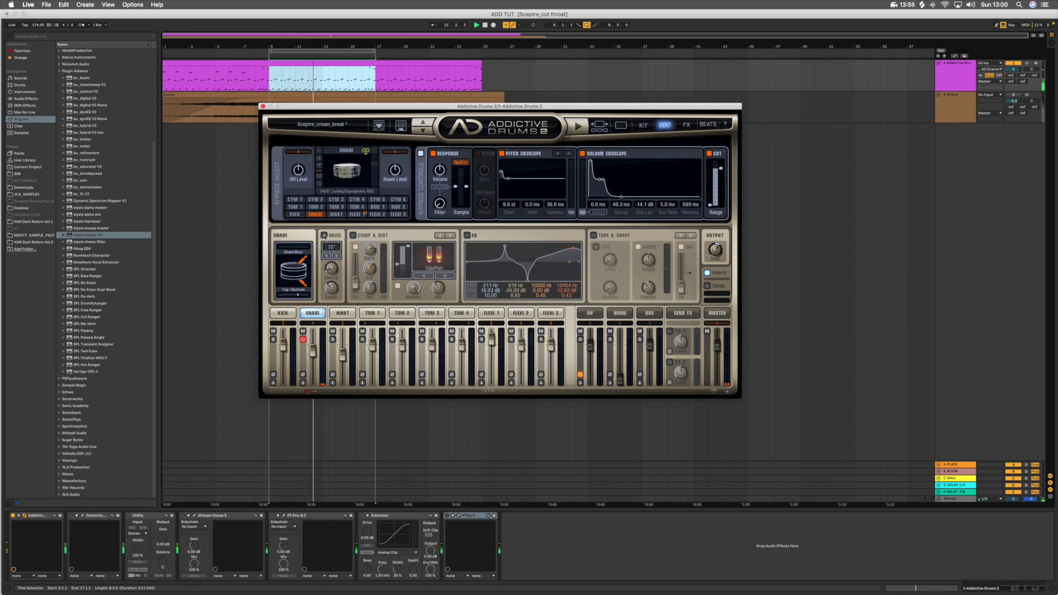
left_click(324, 236)
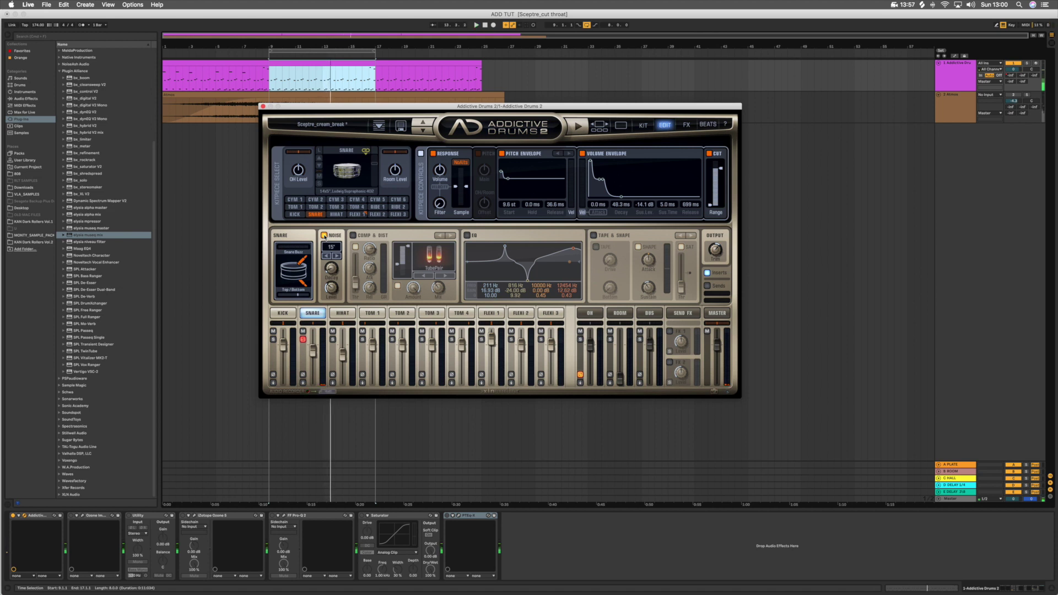
- Turn the snare's Comp & Dist, EQ and Tape & Shape sections back on, auditioning the loop after each one
left_click(353, 236)
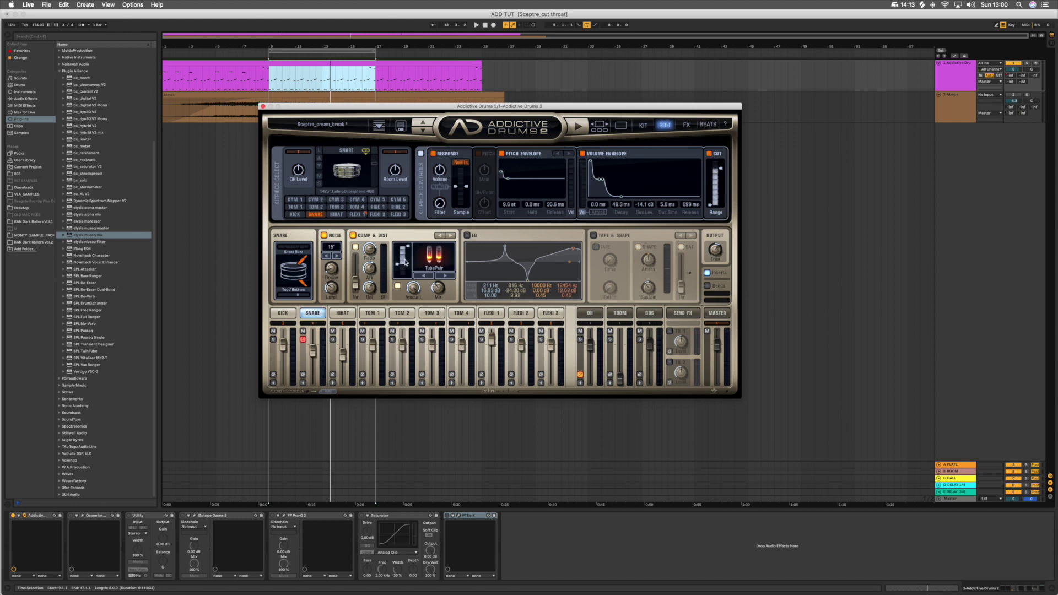
key("space")
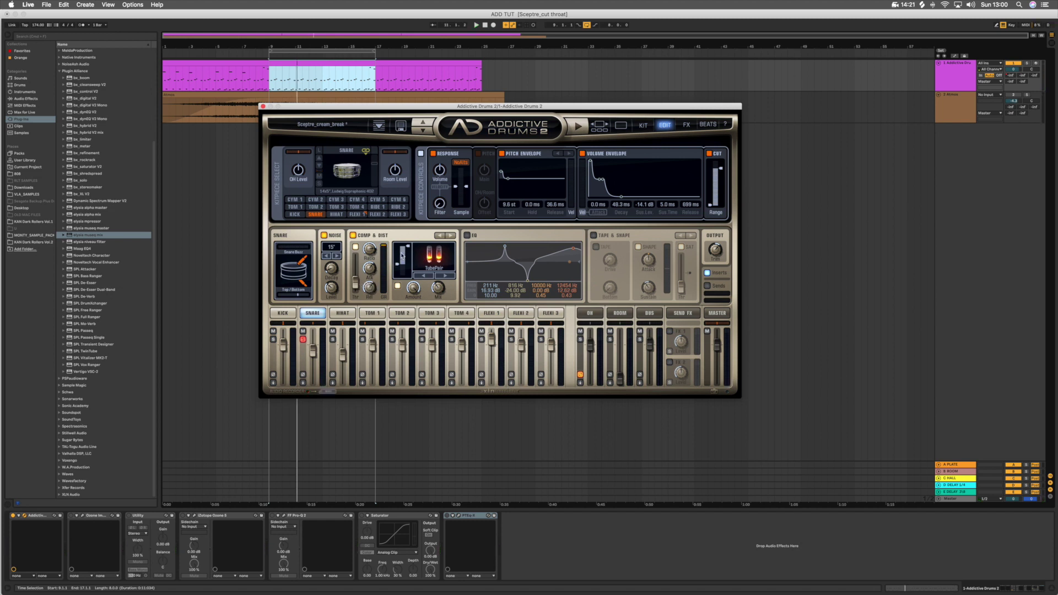
left_click(467, 235)
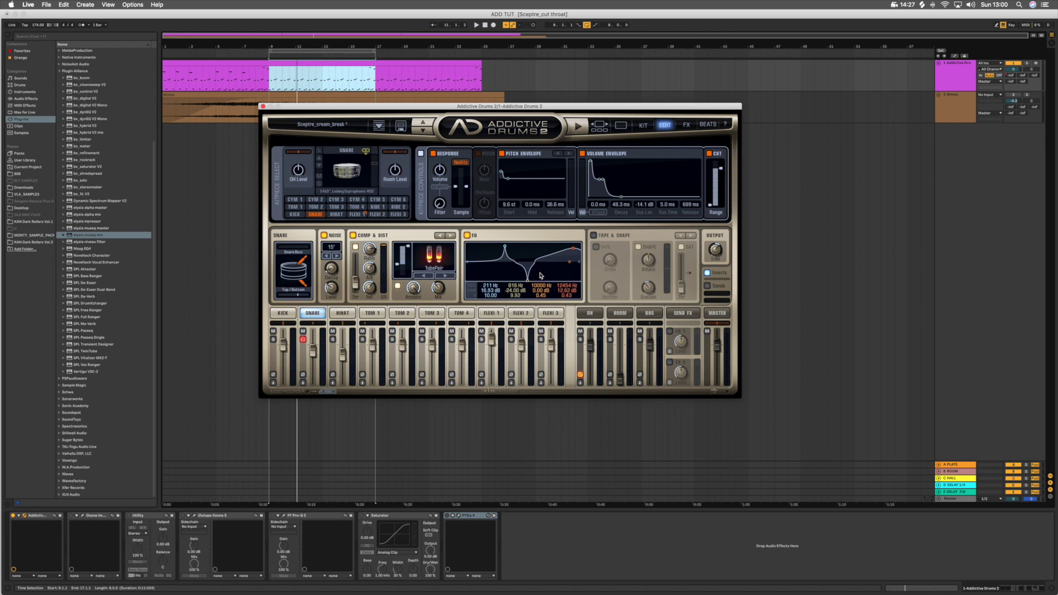
key("space")
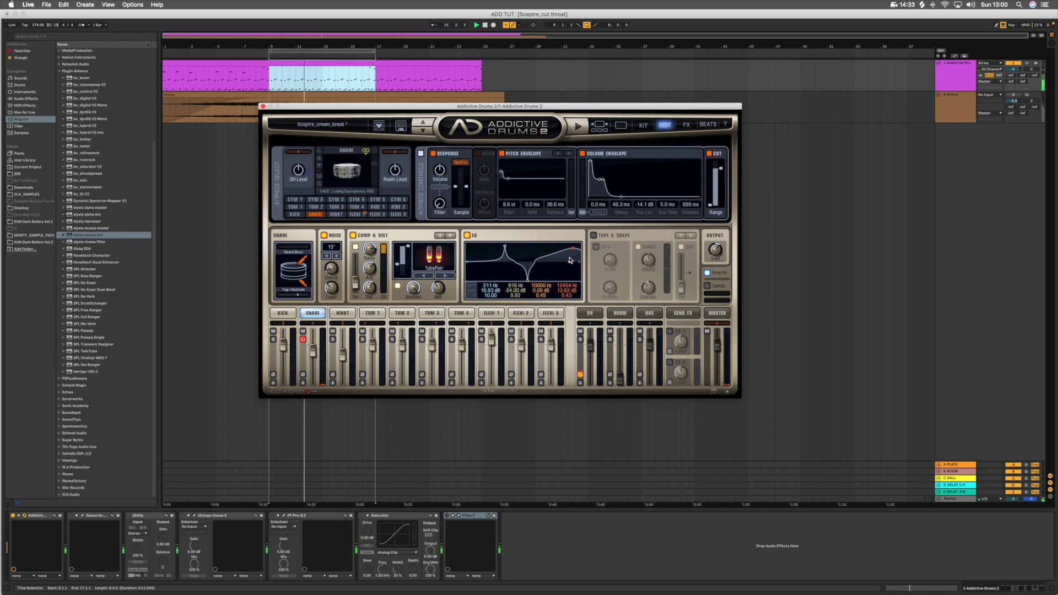
left_click(594, 235)
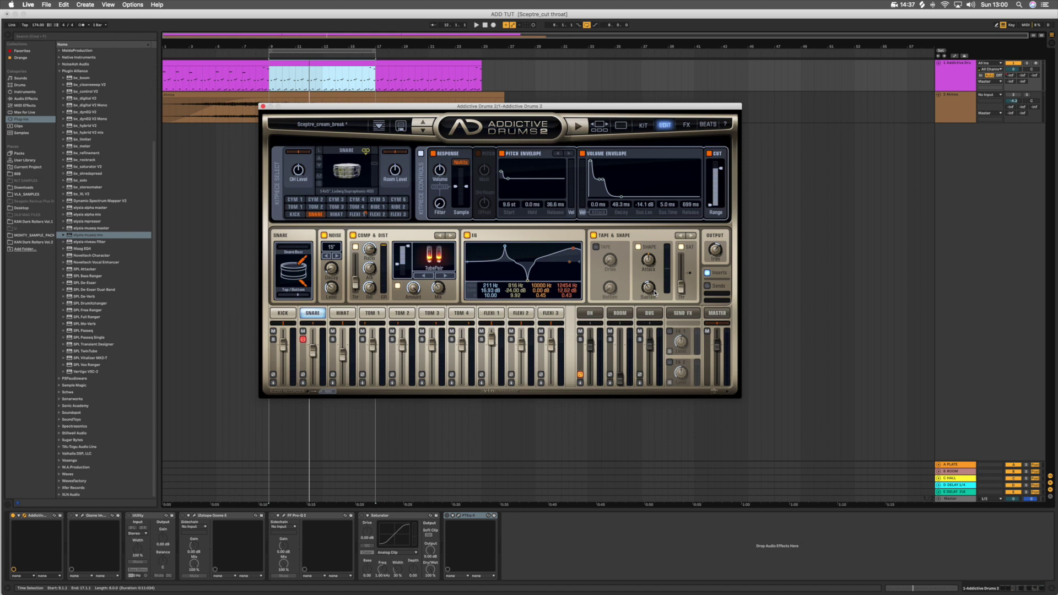
key("space")
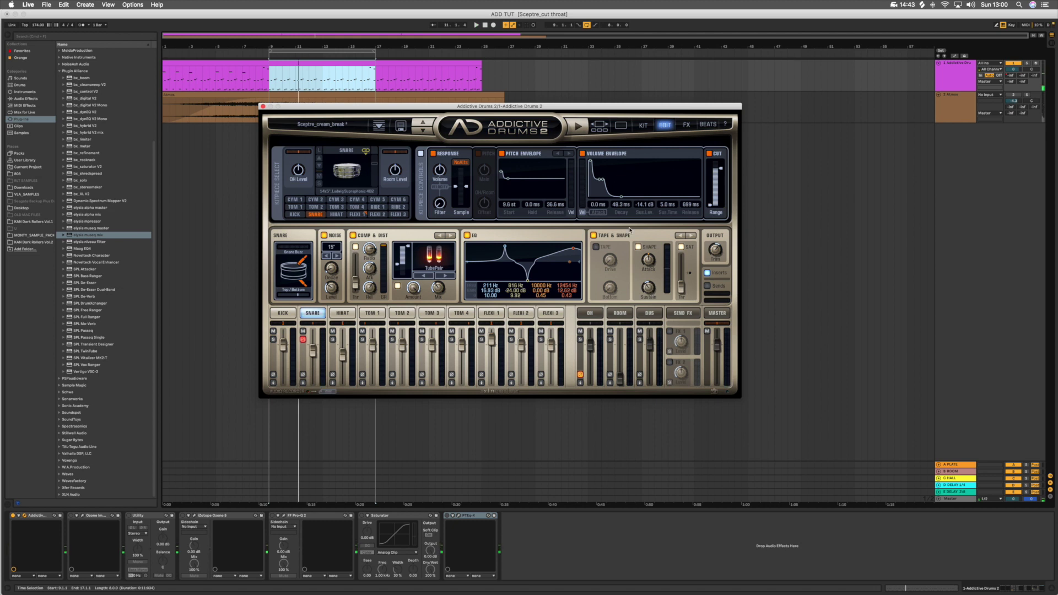
- Show the whole kit and look through the options for linking Flexi 1 to the snare
left_click(643, 125)
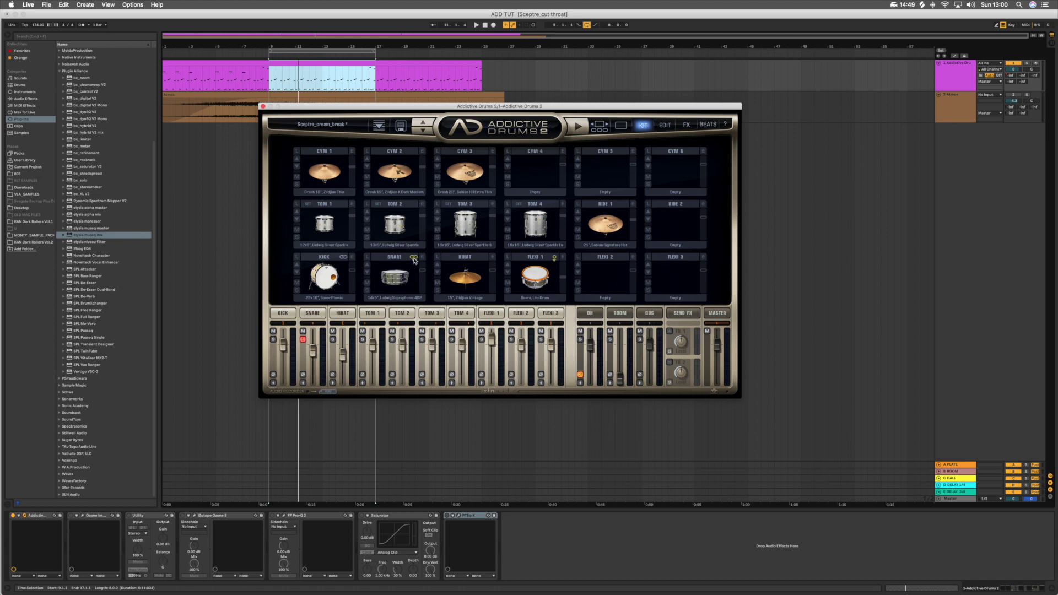
left_click(554, 258)
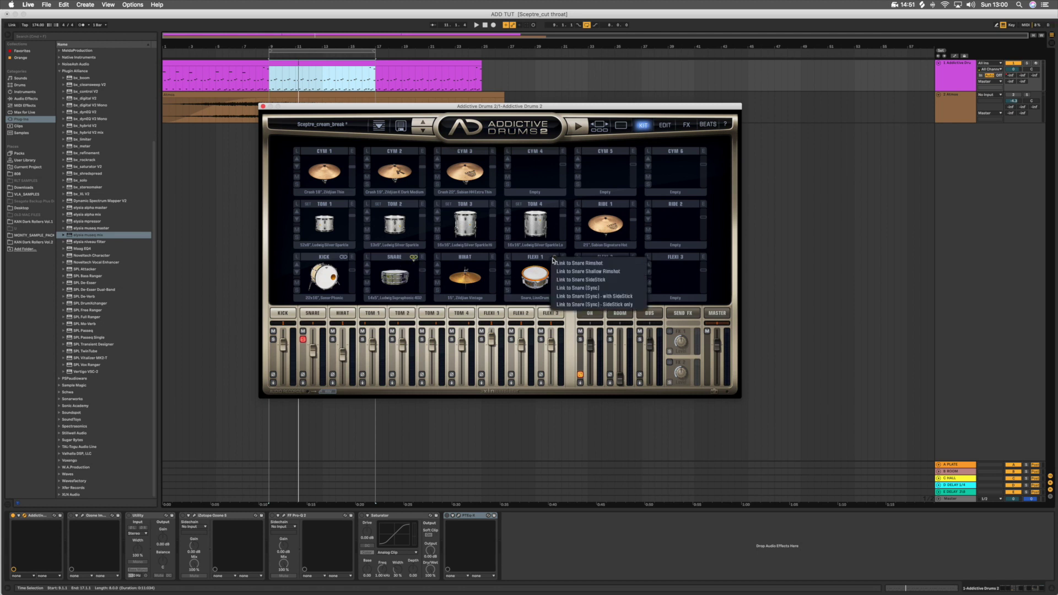
left_click(527, 263)
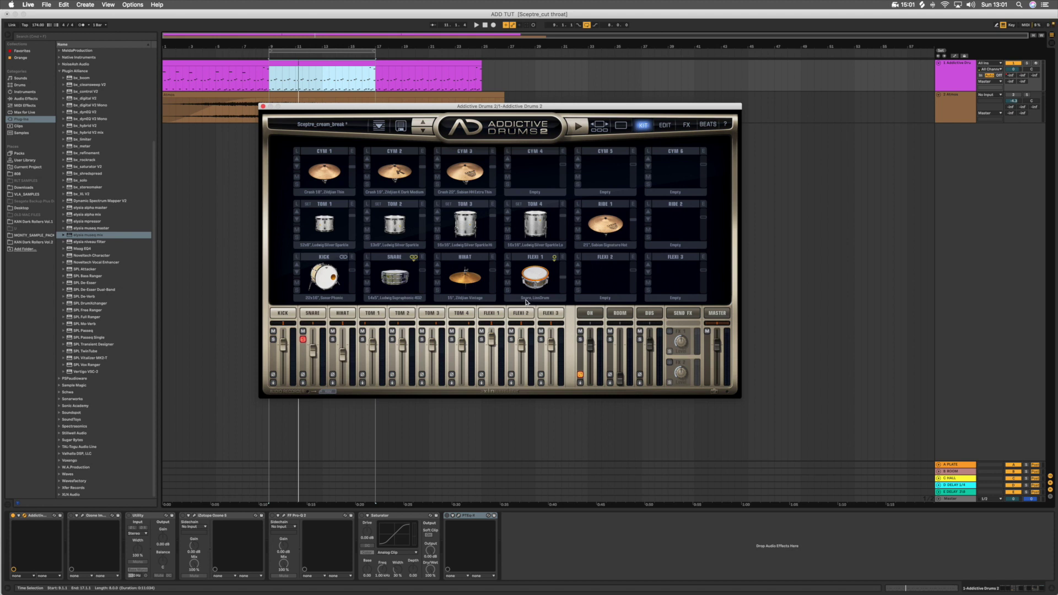
- Show the Flexi 1 channel for editing and solo it in place of the snare, auditioning the loop
left_click(563, 258)
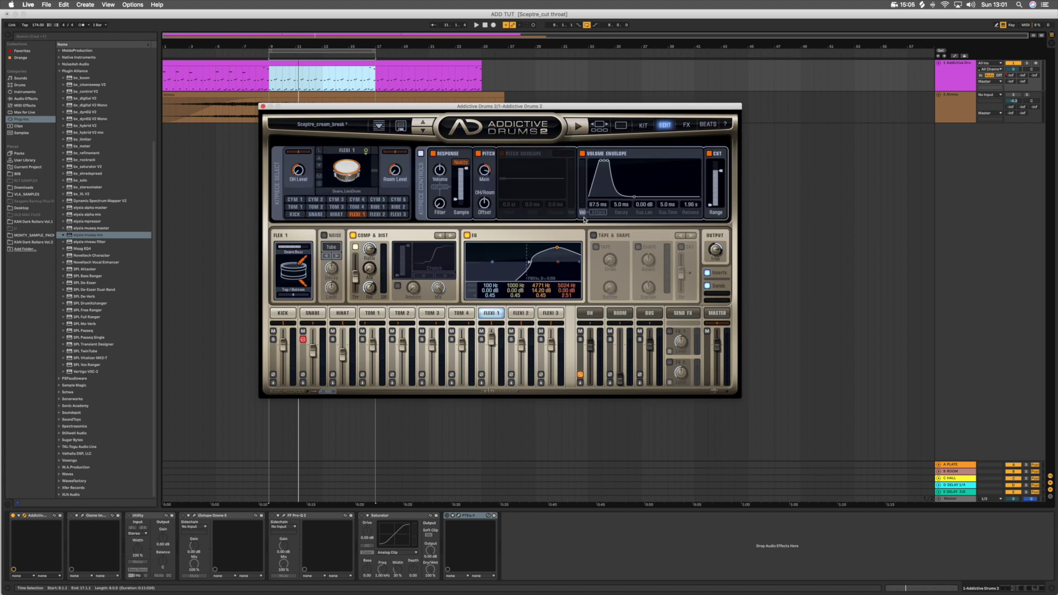
left_click(481, 339)
key("space")
left_click(304, 339)
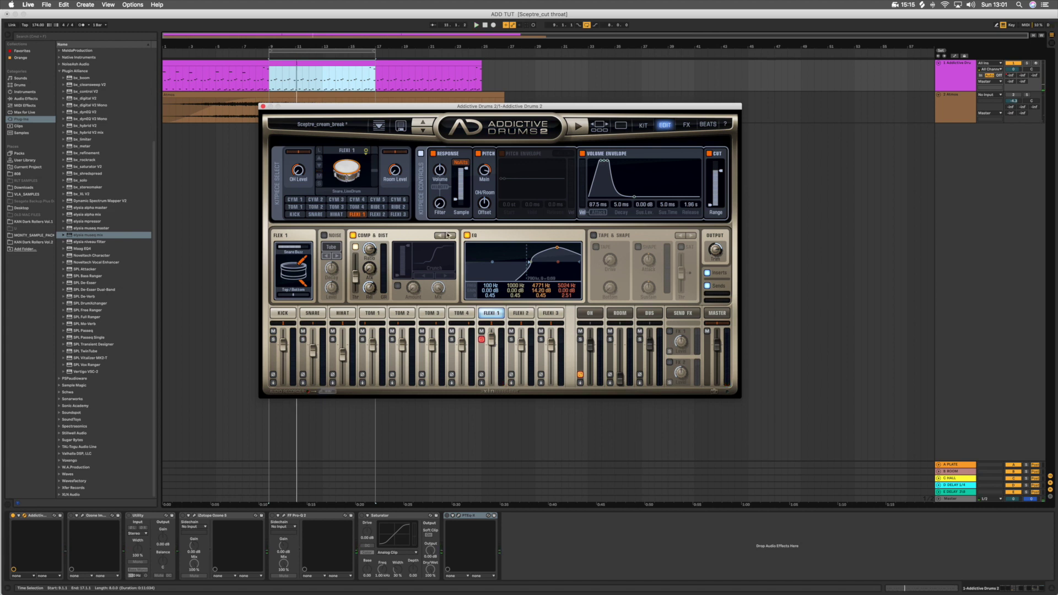
- Bypass Flexi 1's EQ, Comp & Dist, Cut, Volume Envelope, Pitch and Response sections
left_click(468, 235)
left_click(353, 235)
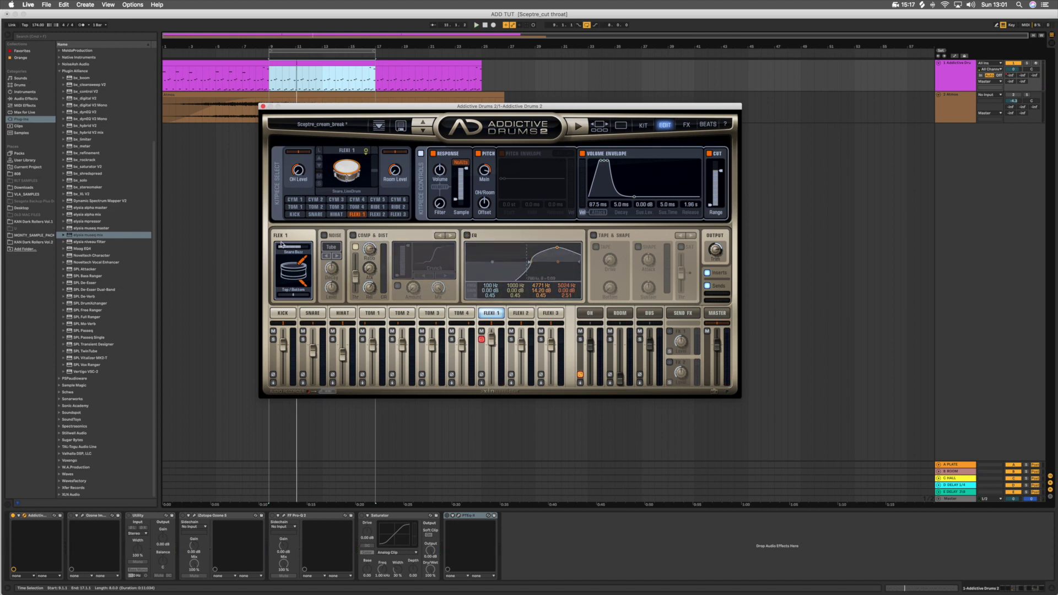
left_click(709, 153)
left_click(582, 153)
left_click(478, 153)
left_click(433, 153)
- Turn Flexi 1's Response, Pitch and Volume Envelope sections back on and audition the loop while adjusting its Top/Bottom balance
left_click(433, 154)
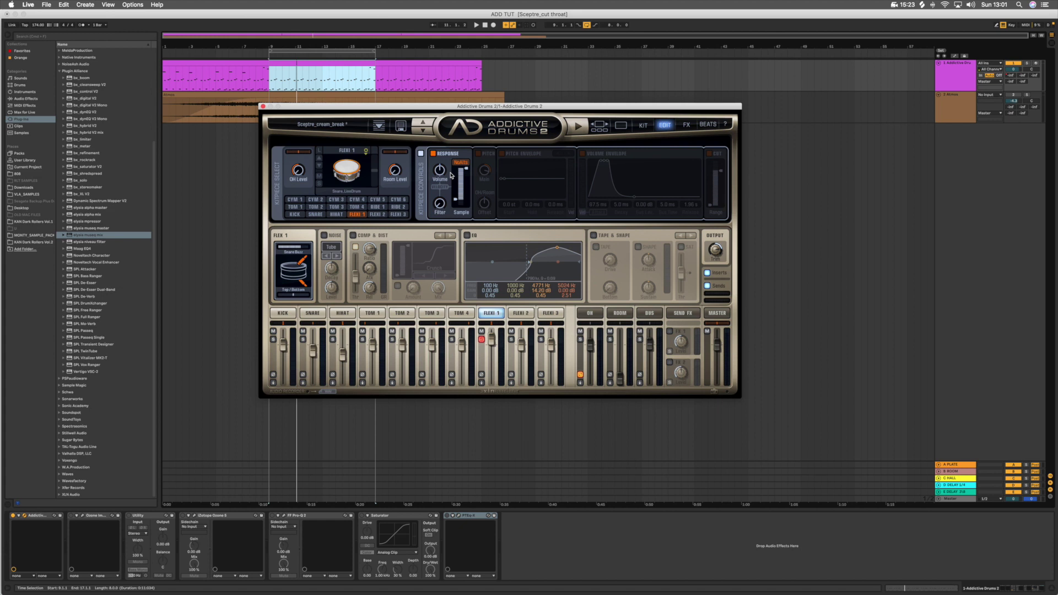
left_click(478, 154)
key("space")
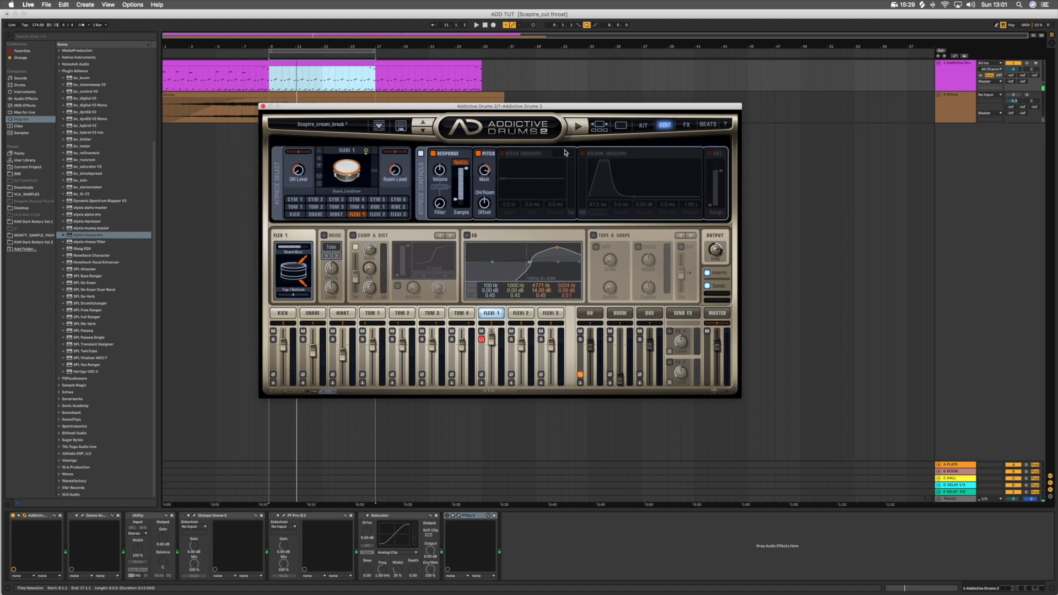
left_click(581, 154)
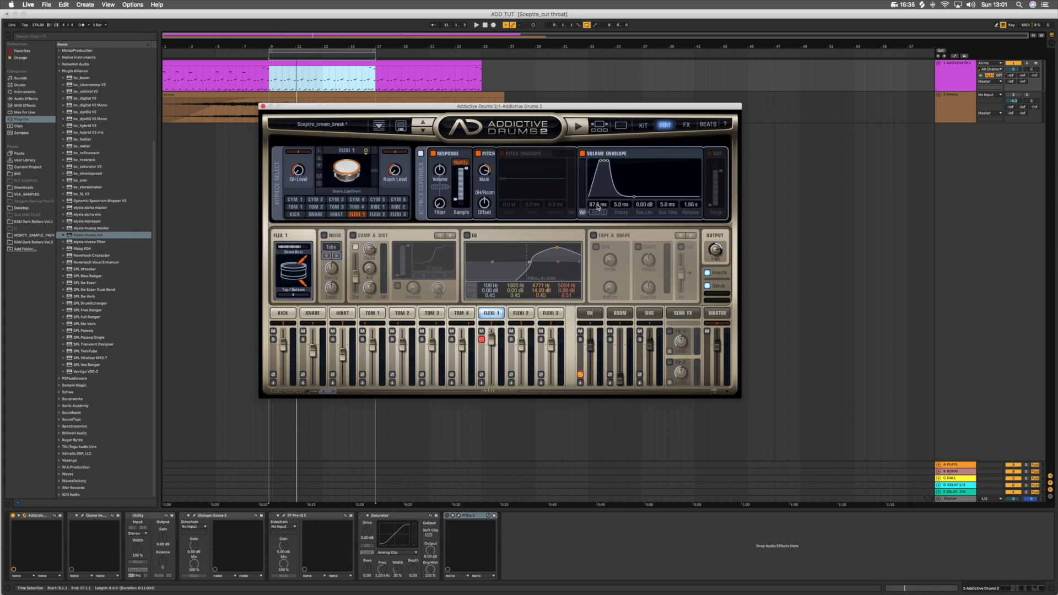
key("space")
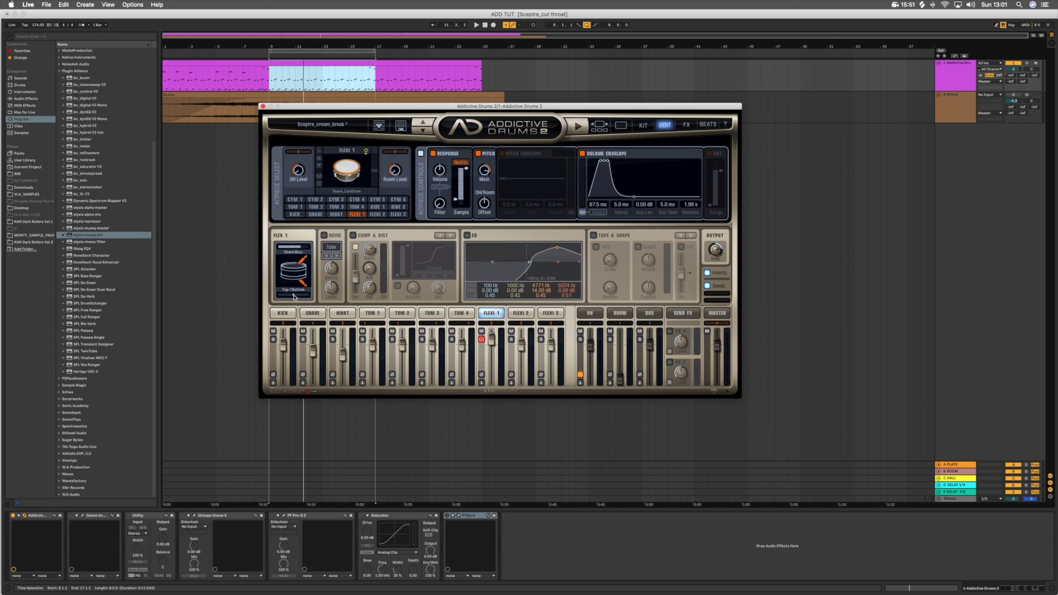
key("space")
mouse_move(293, 296)
left_mouse_down()
mouse_move(278, 297)
mouse_move(296, 301)
left_mouse_up()
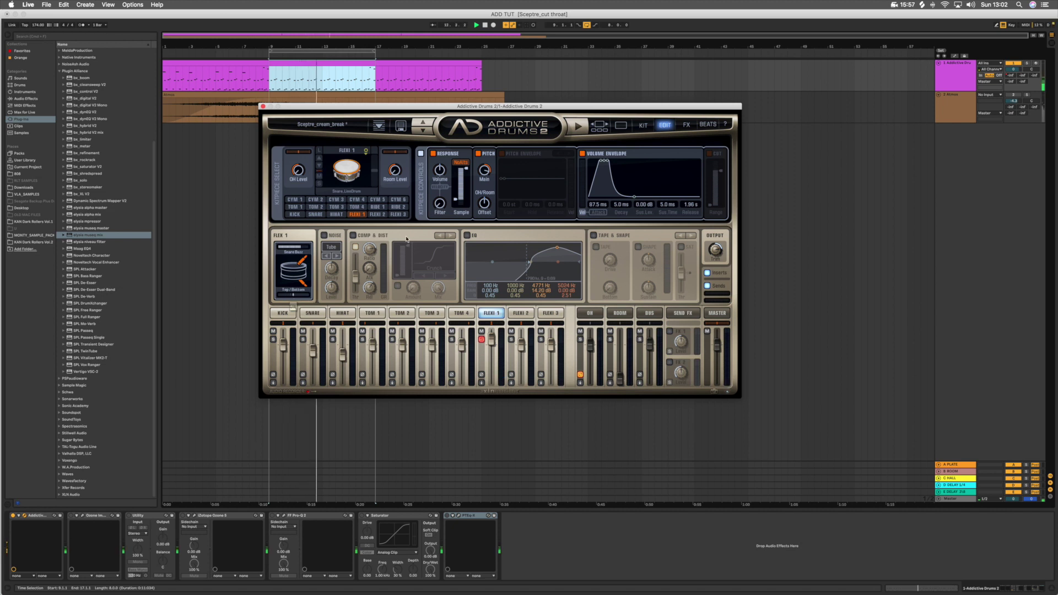
- Turn Flexi 1's EQ back on and audition its Comp & Dist section on and off, leaving it bypassed
left_click(352, 235)
key("space")
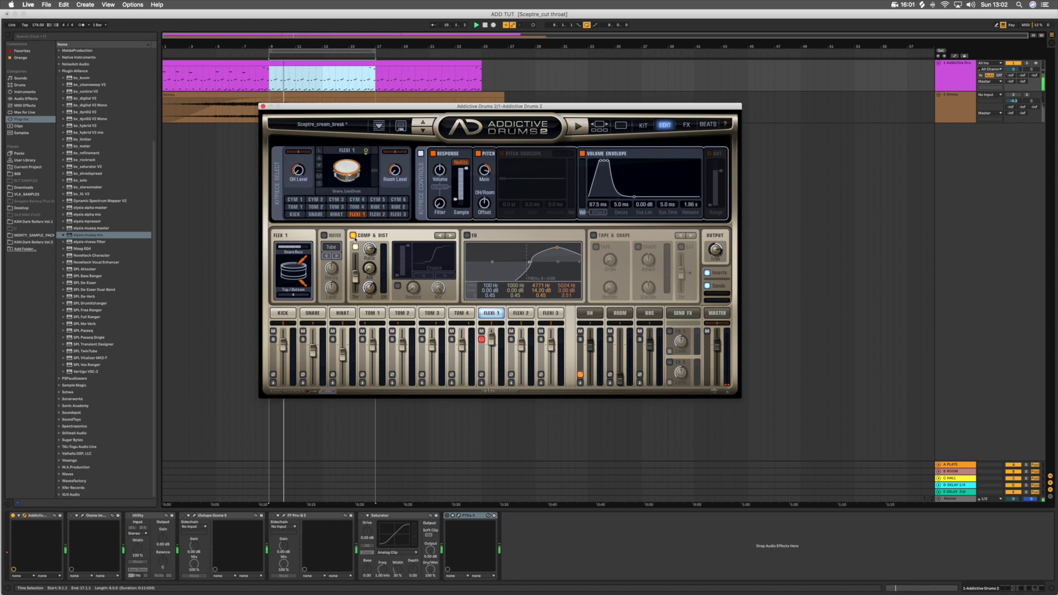
left_click(353, 236)
left_click(467, 236)
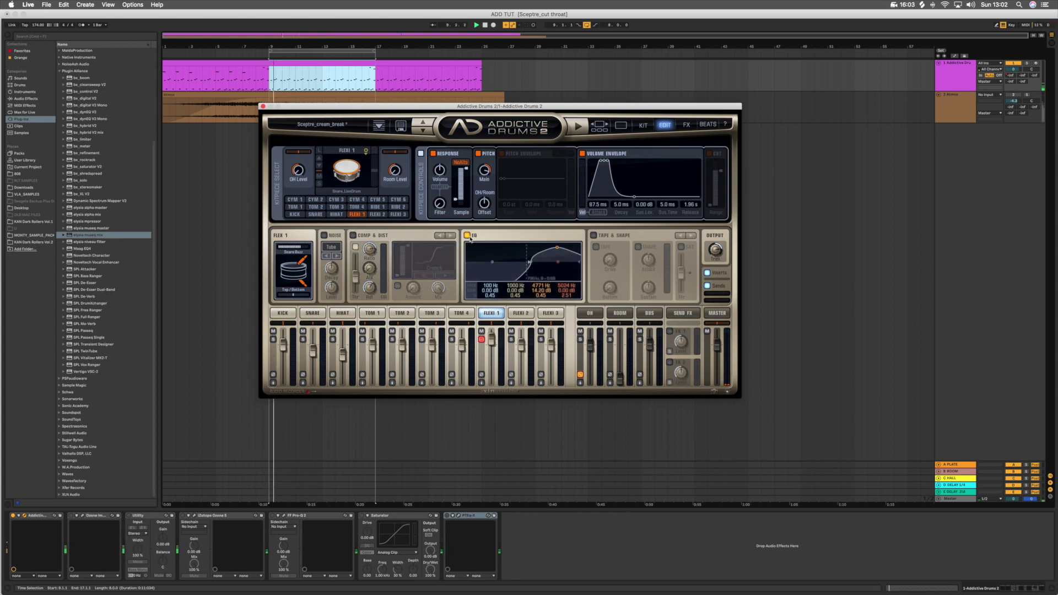
left_click(353, 236)
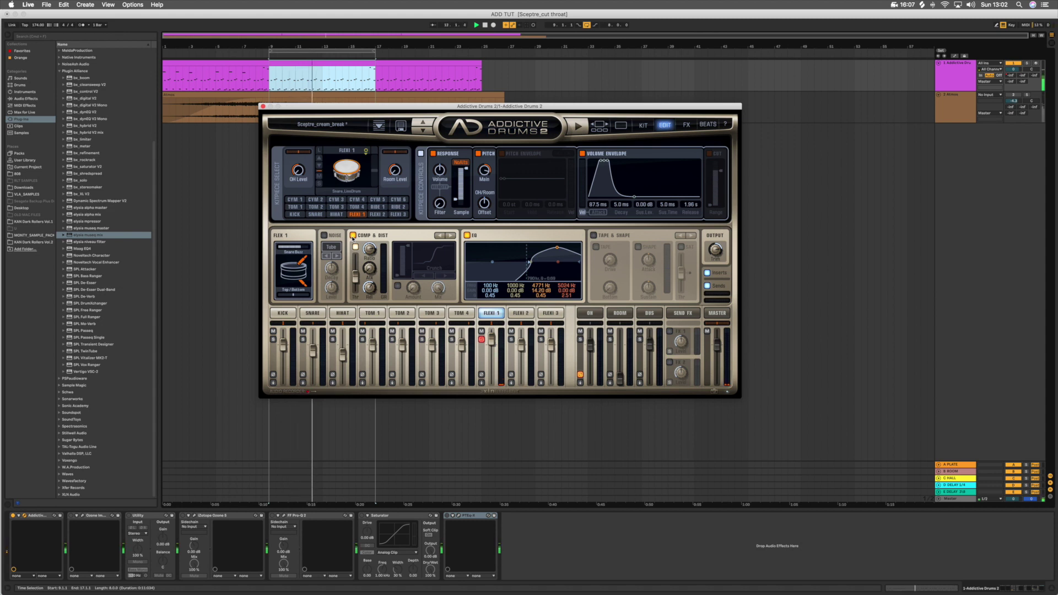
left_click(353, 236)
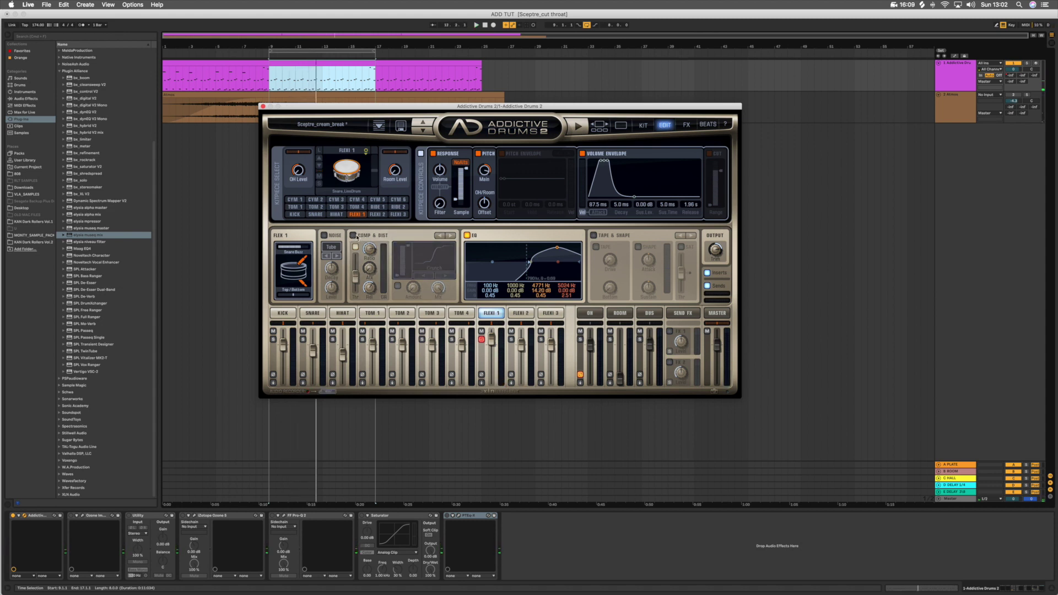
- Solo the snare together with Flexi 1 and audition both layers in the loop
left_click(303, 339)
left_click(302, 339)
key("space")
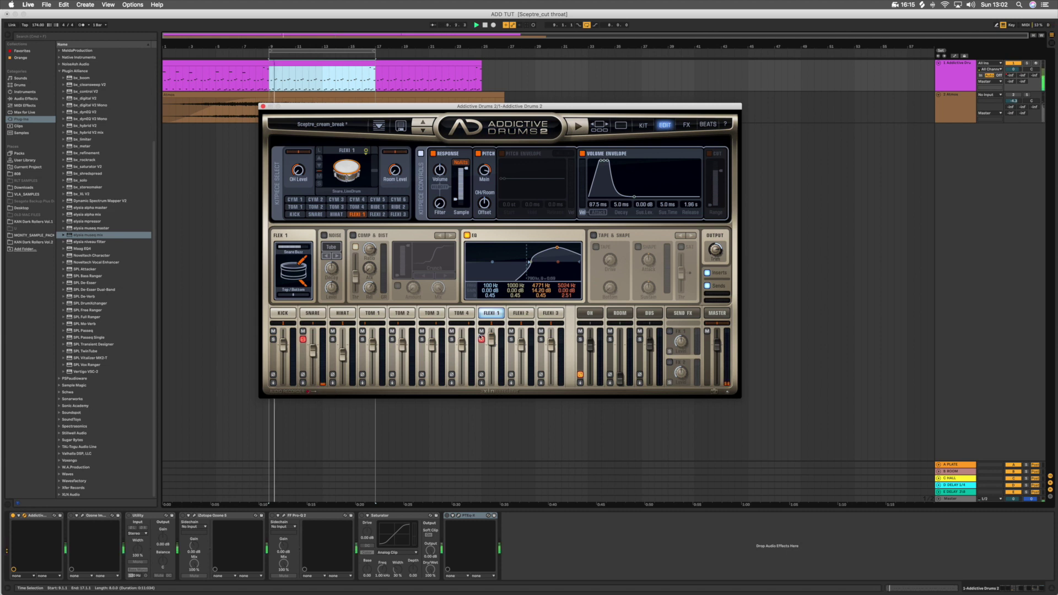
- Toggle Flexi 1's Comp & Dist on and back off while playing the soloed snare layers
left_click(354, 235)
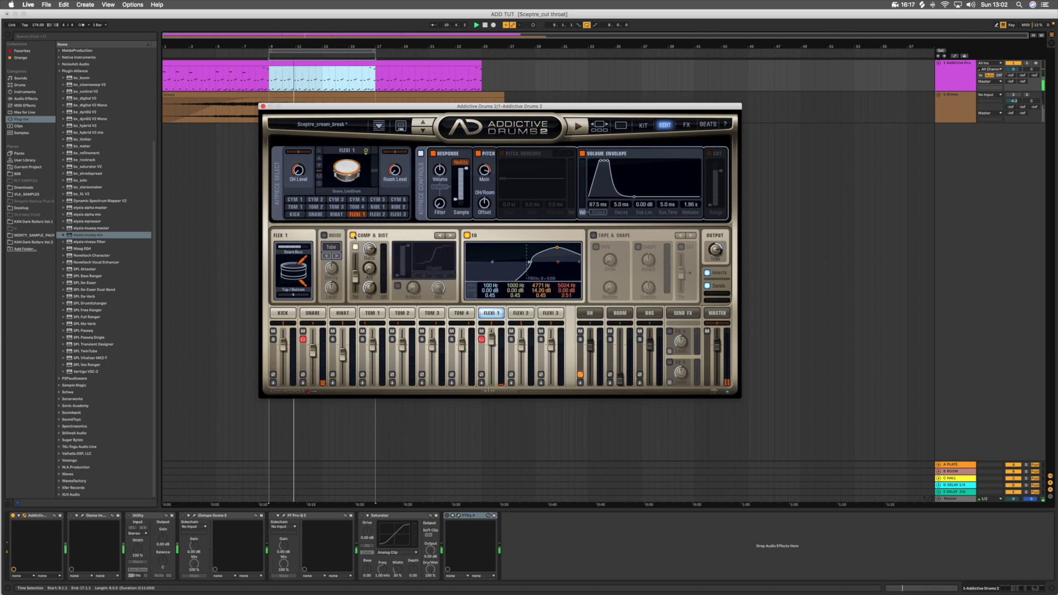
left_click(354, 236)
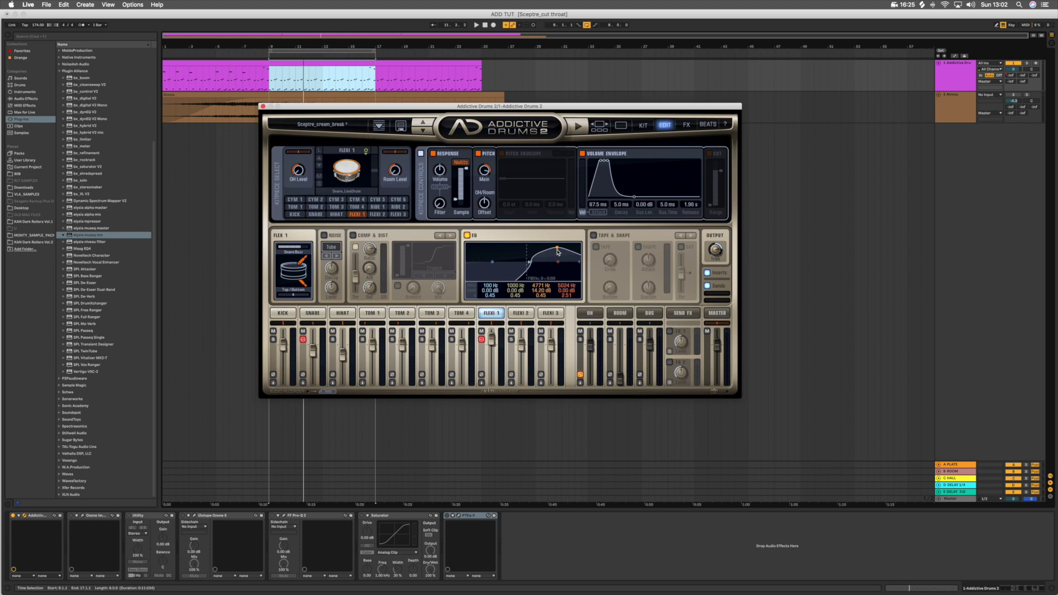
key("space")
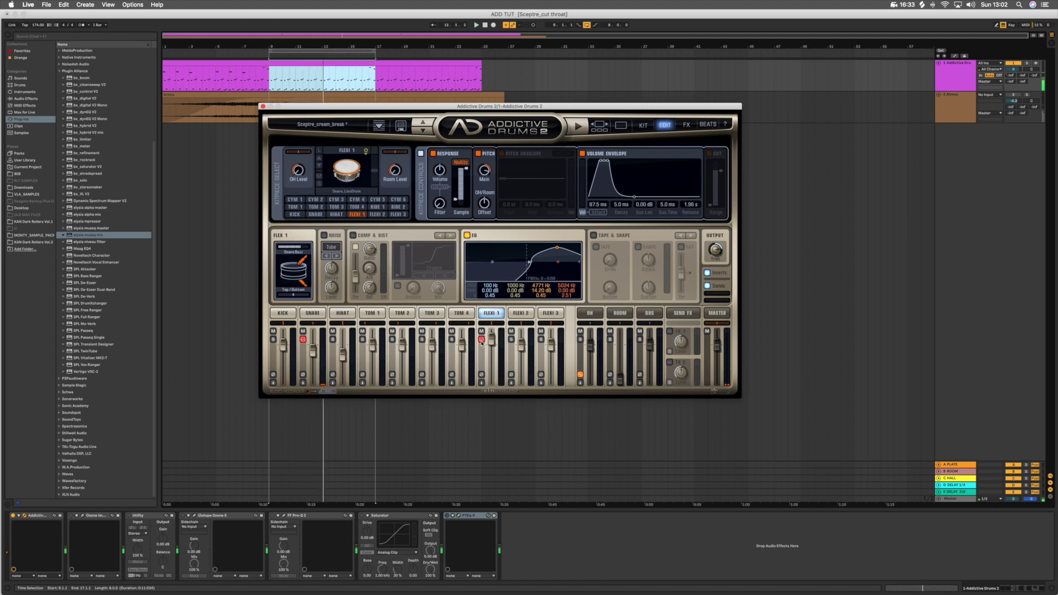
- Solo the hi-hat in place of the snare layers and bypass its EQ, Comp & Dist, Cut, Volume Envelope and Pitch Envelope
left_click(347, 314)
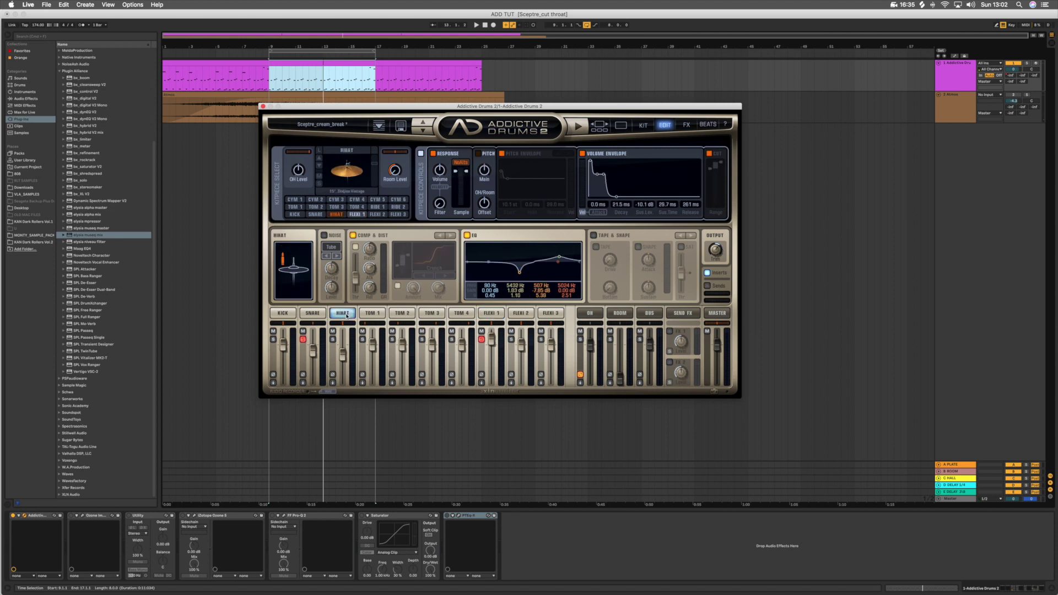
left_click(303, 339)
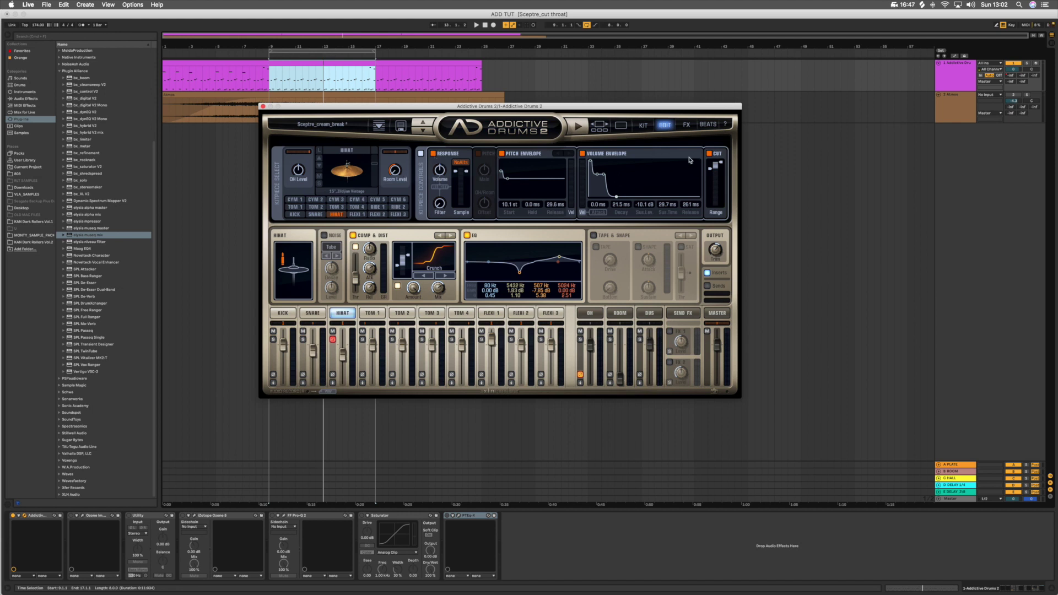
left_click(467, 236)
left_click(352, 236)
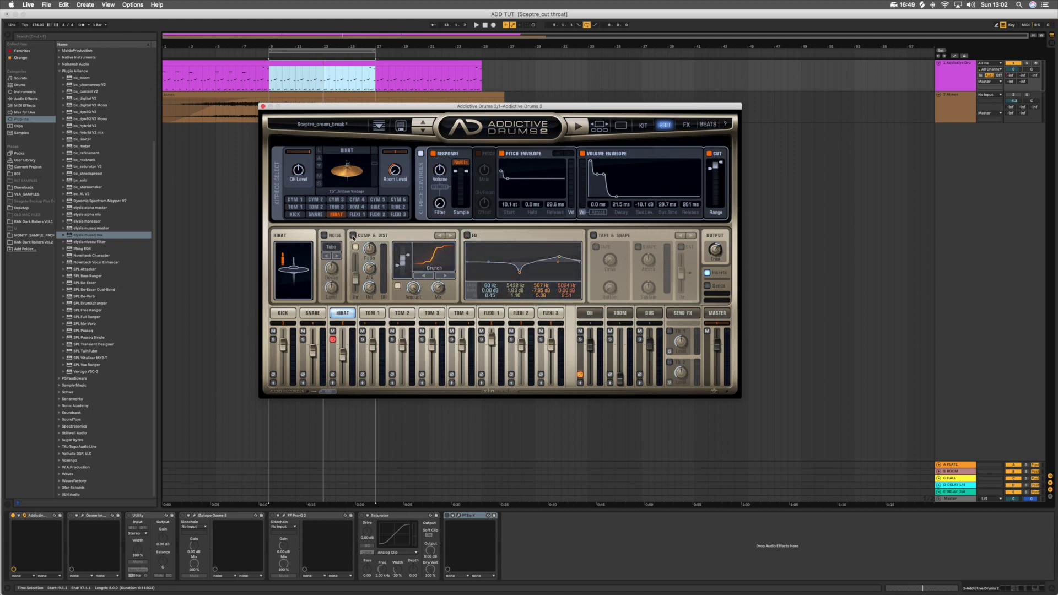
left_click(710, 154)
left_click(583, 154)
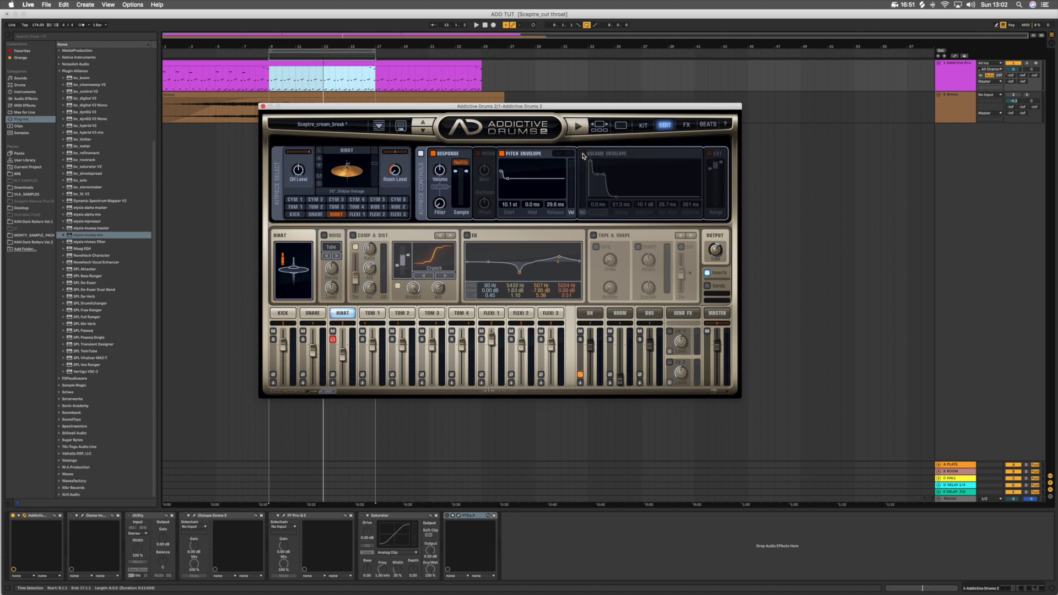
left_click(501, 154)
- Audition the hi-hat's Response section on and off in the loop, leaving it on
left_click(441, 154)
left_click(441, 154)
key("space")
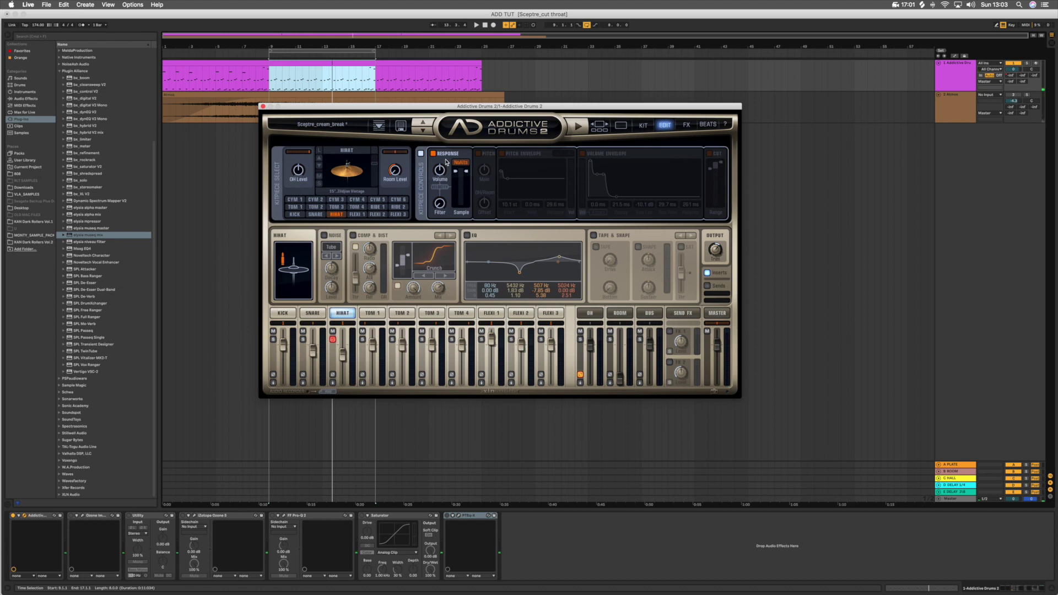
left_click(433, 153)
key("space")
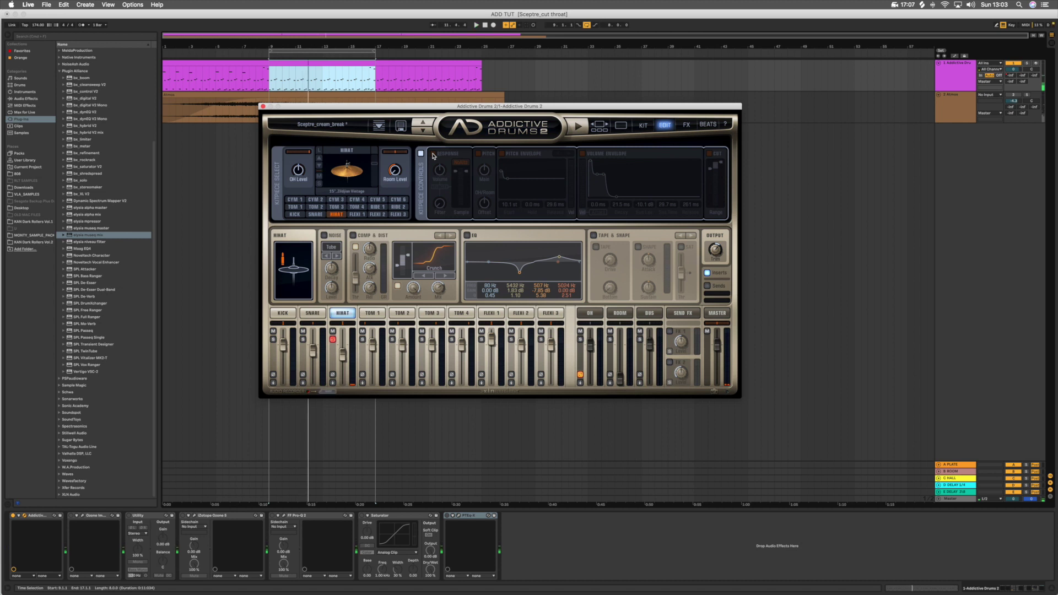
left_click(433, 154)
key("space")
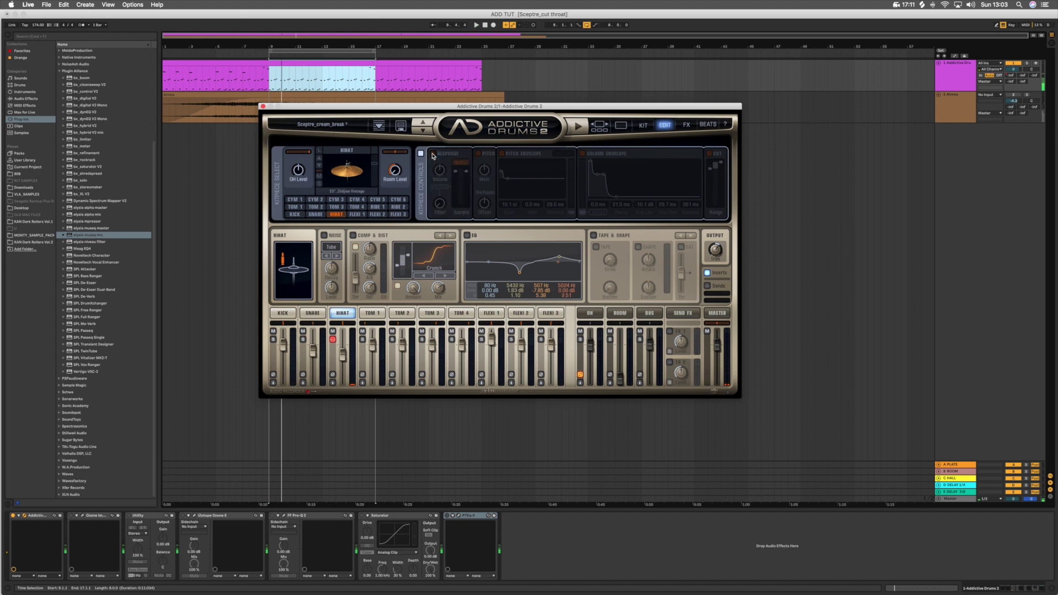
left_click(433, 154)
key("space")
left_click(434, 154)
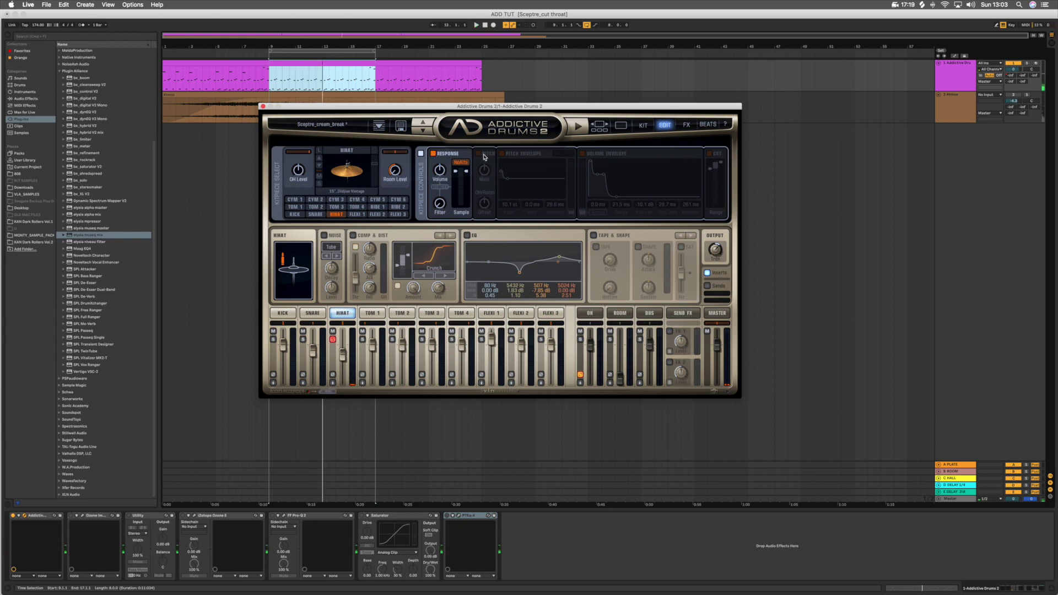
- Turn the hi-hat's Pitch Envelope, Volume Envelope and Cut sections back on while playing the loop
left_click(502, 155)
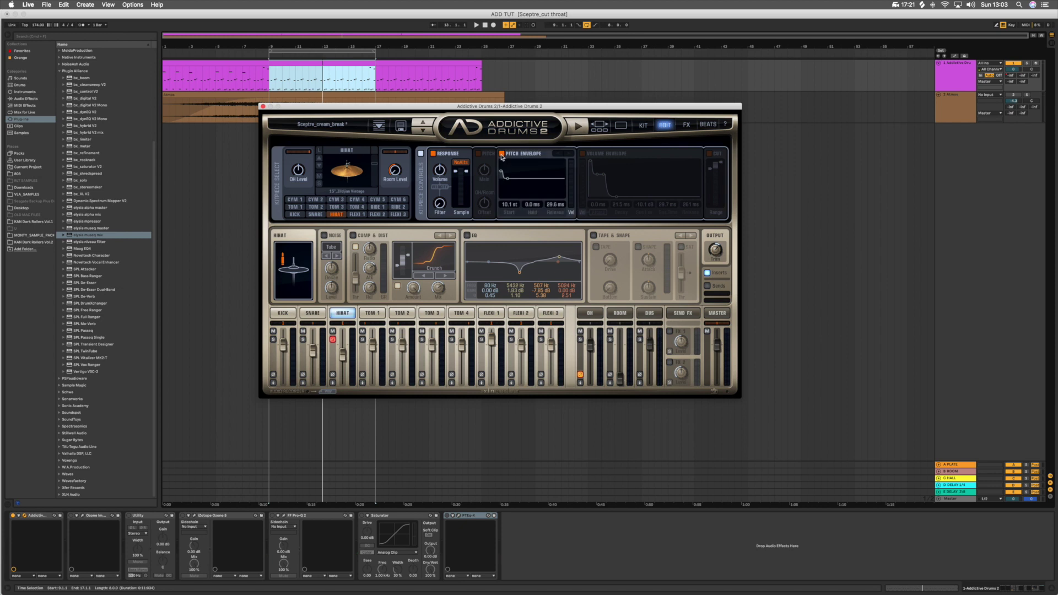
key("space")
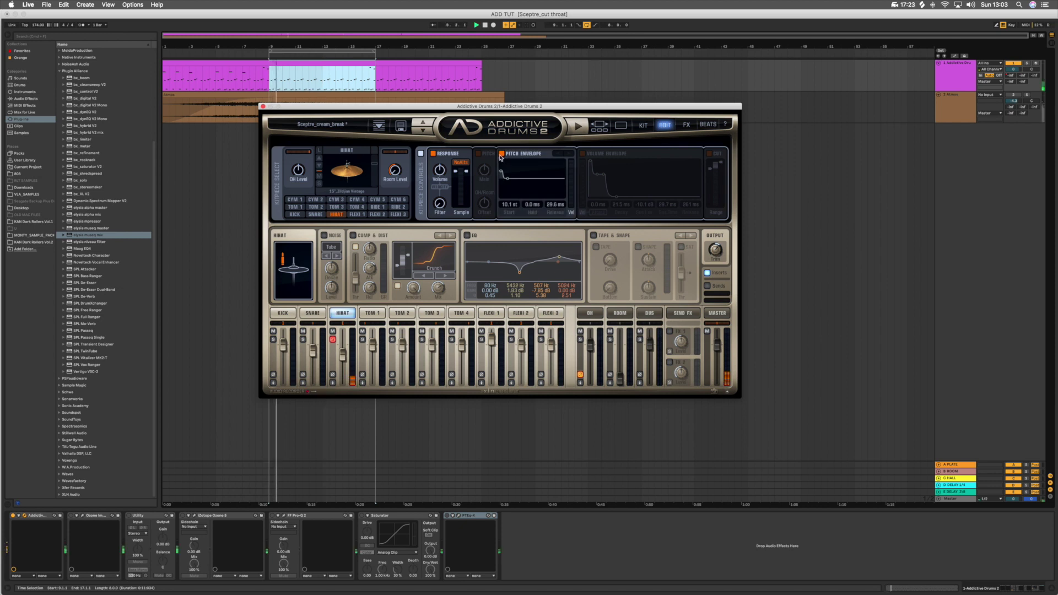
left_click(583, 154)
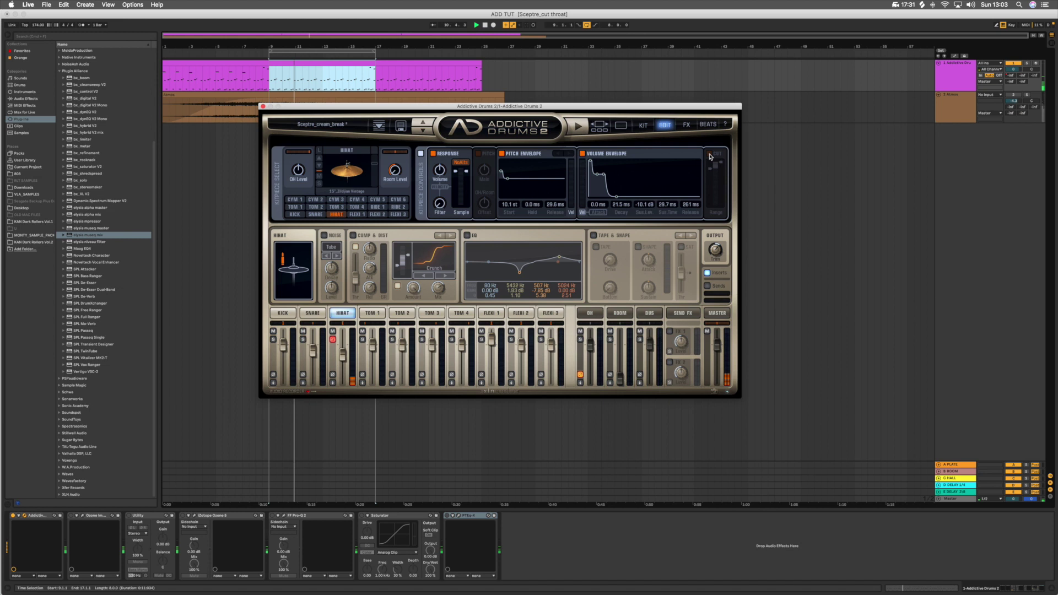
left_click(710, 155)
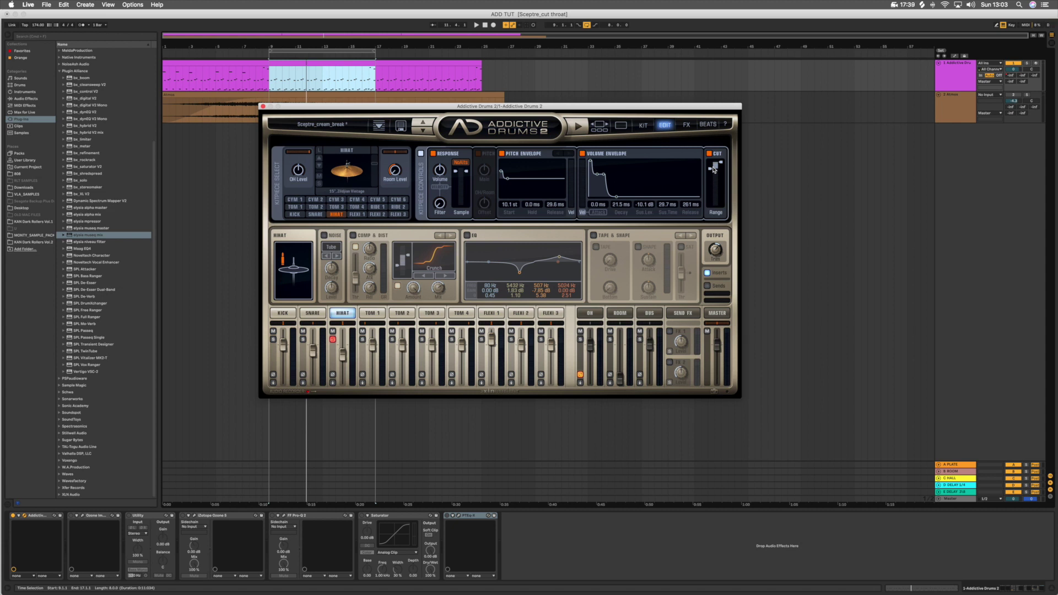
- Turn the hi-hat's Comp & Dist and EQ back on, and unsolo it to audition the full break
key("space")
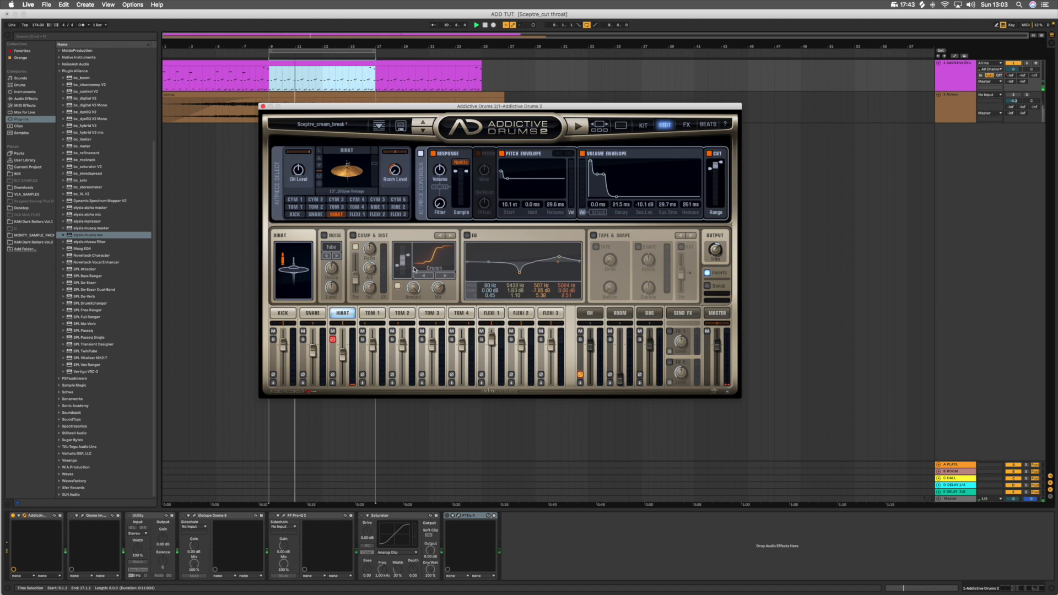
left_click(353, 235)
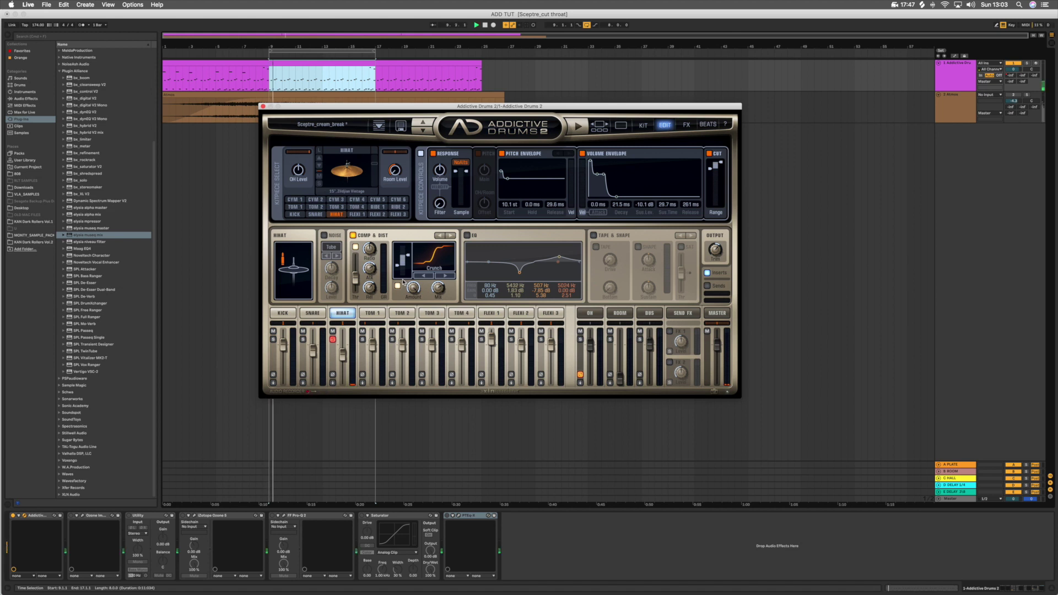
left_click(467, 236)
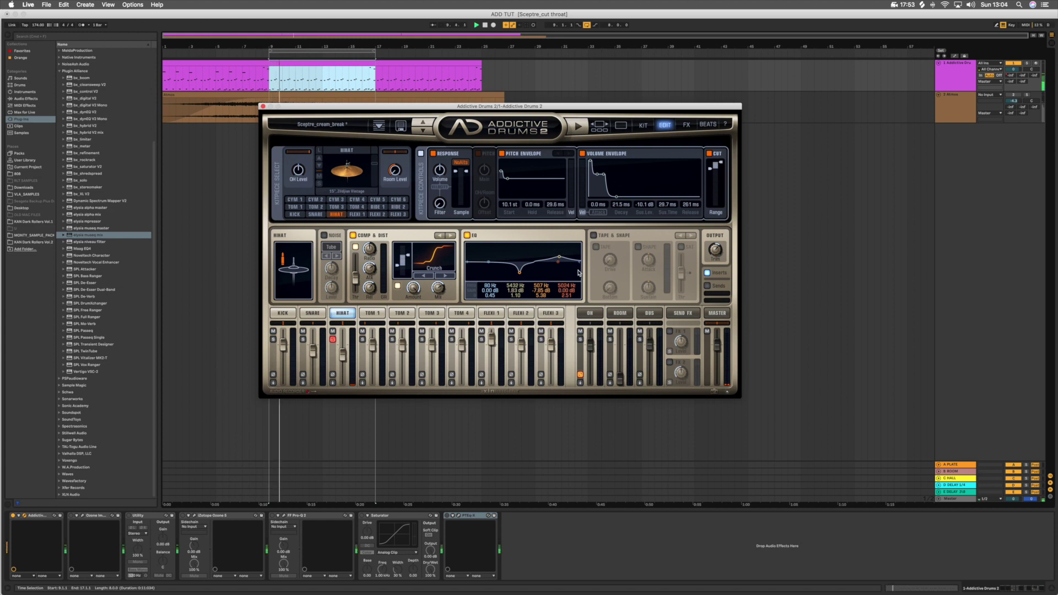
left_click(333, 339)
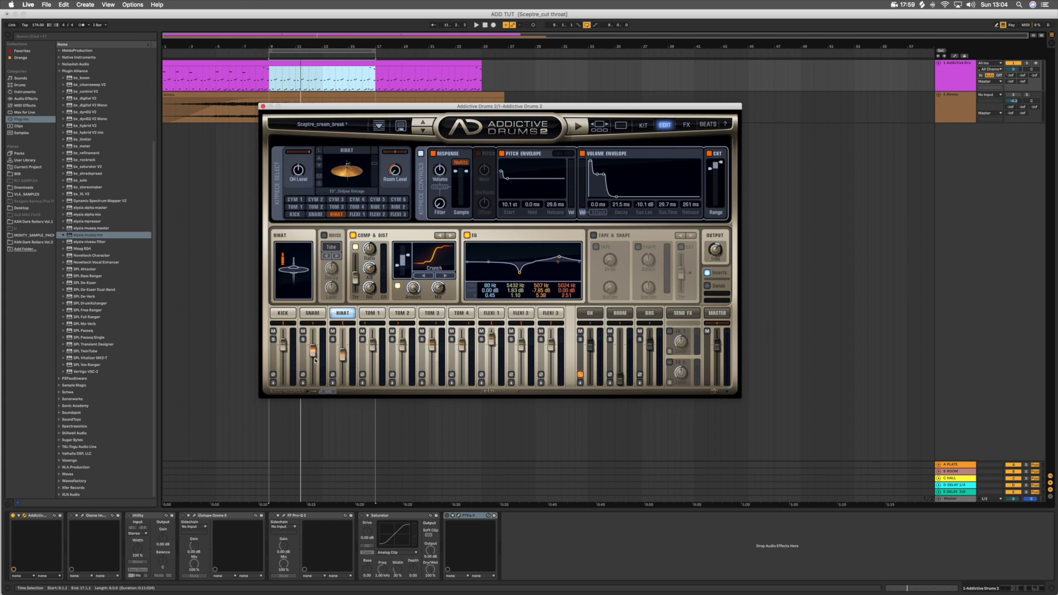
key("space")
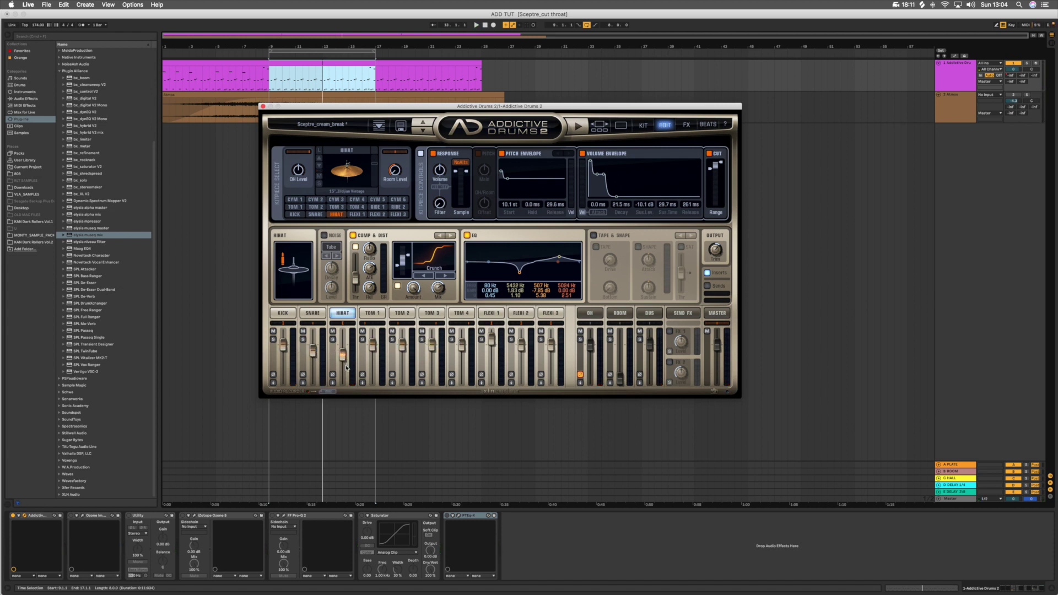
- Examine the overhead, room and bus channels and play the full break to hear the overhead and room
left_click(589, 315)
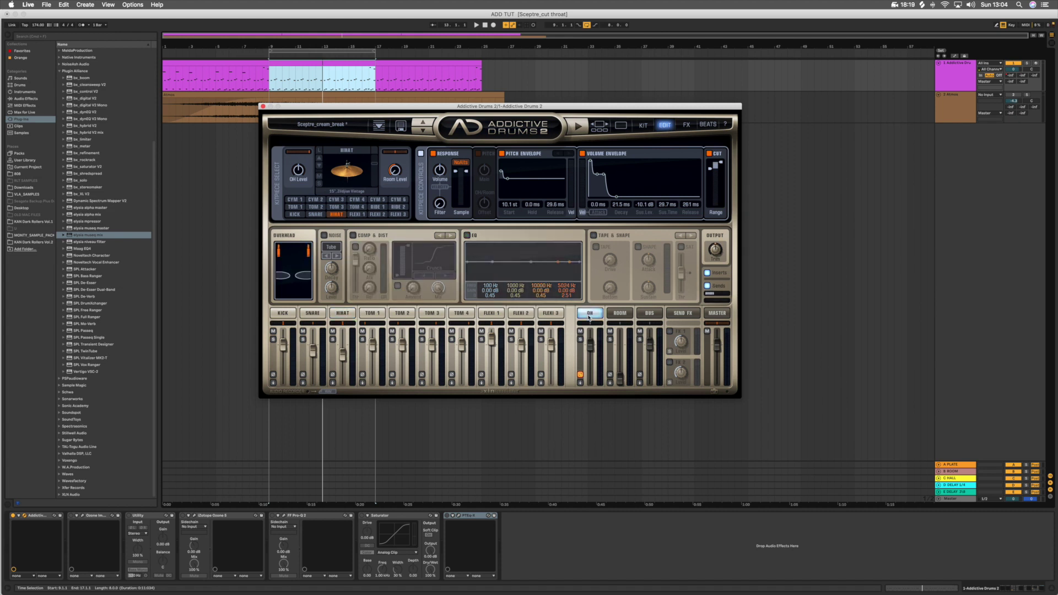
left_click(619, 313)
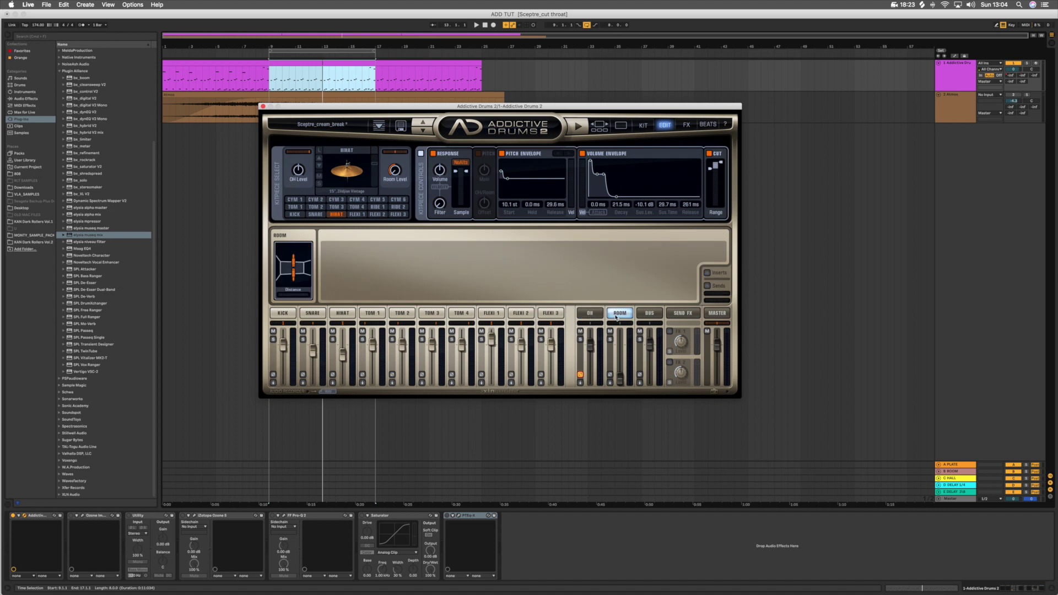
left_click(648, 314)
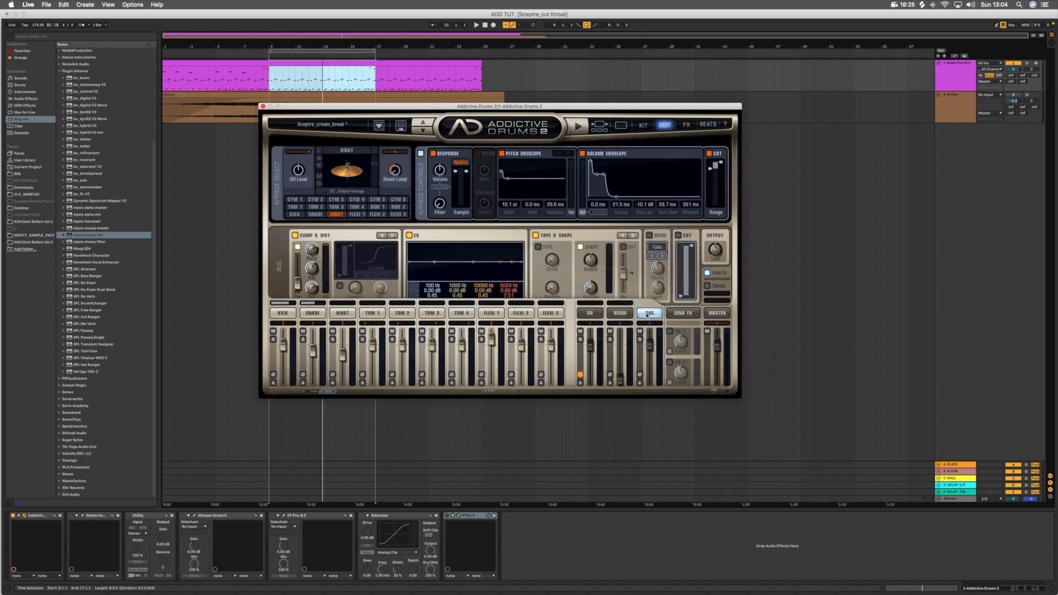
left_click(592, 315)
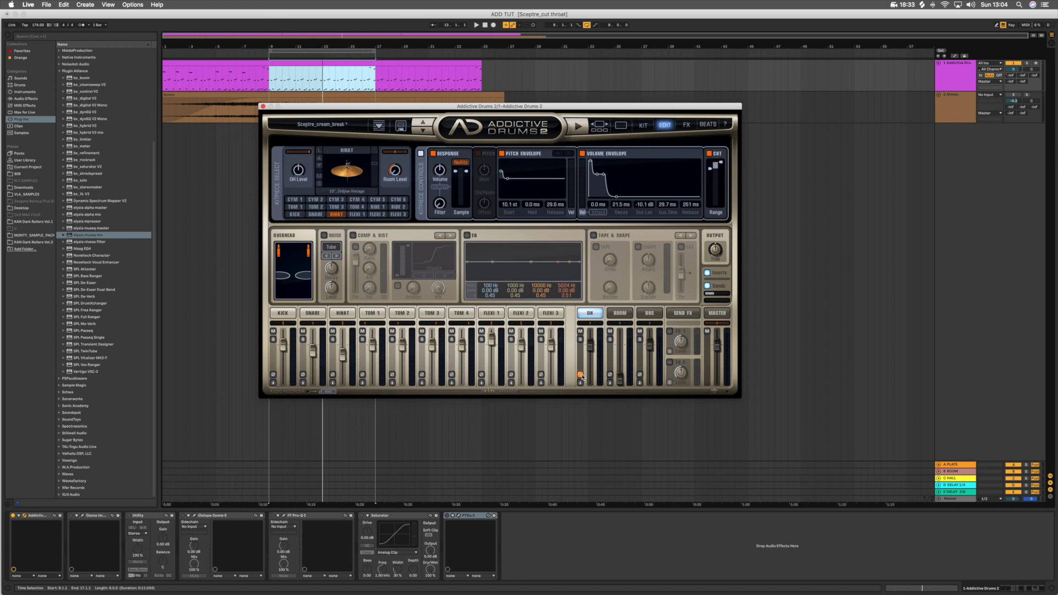
key("space")
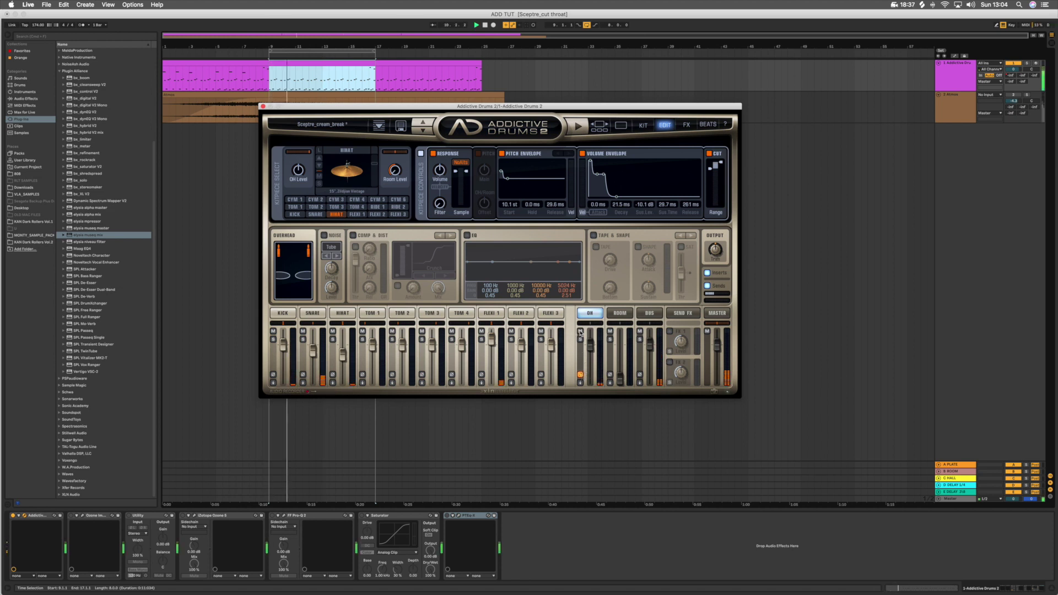
left_click(619, 379)
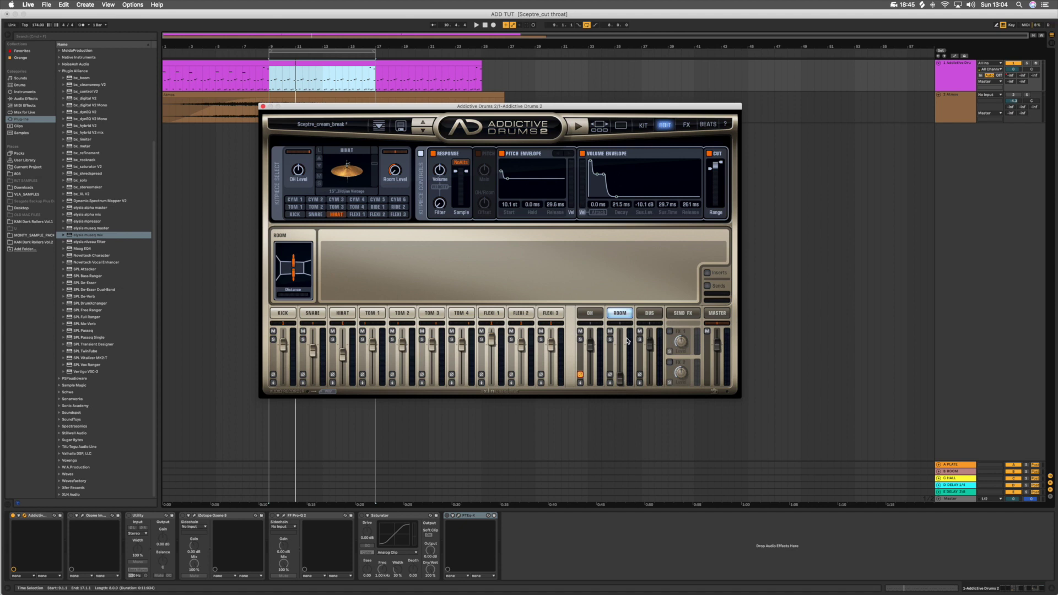
- Review the Bus, Send FX and Master channel processing and play the loop through it
left_click(649, 313)
key("space")
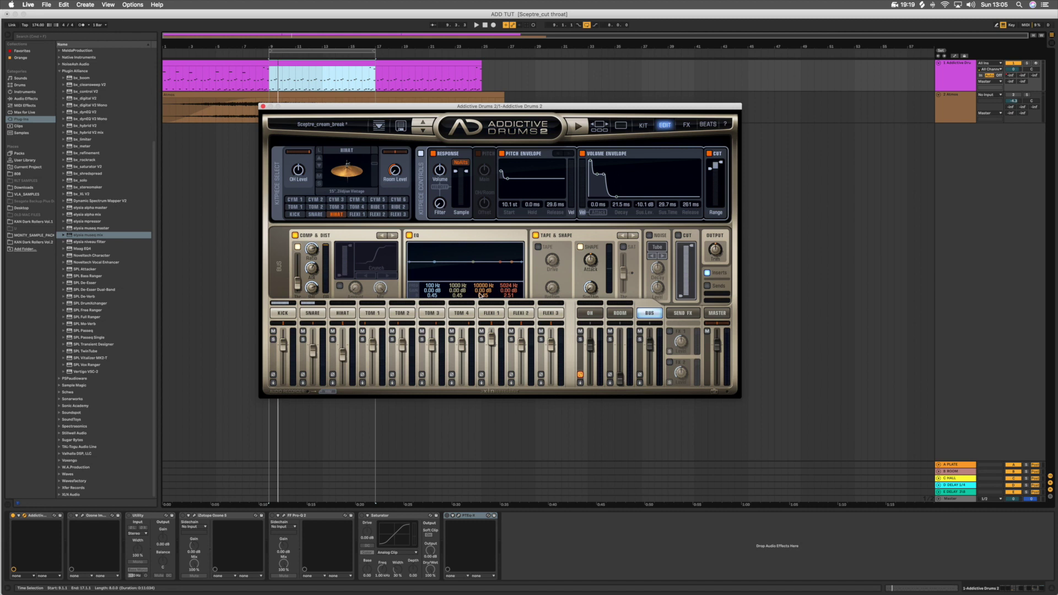
left_click(681, 314)
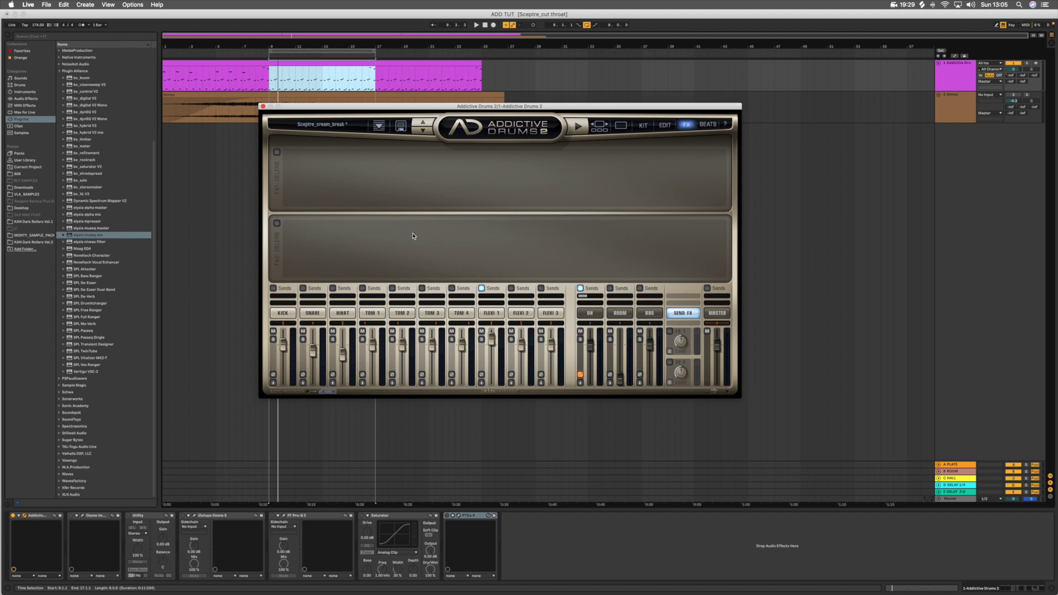
left_click(710, 313)
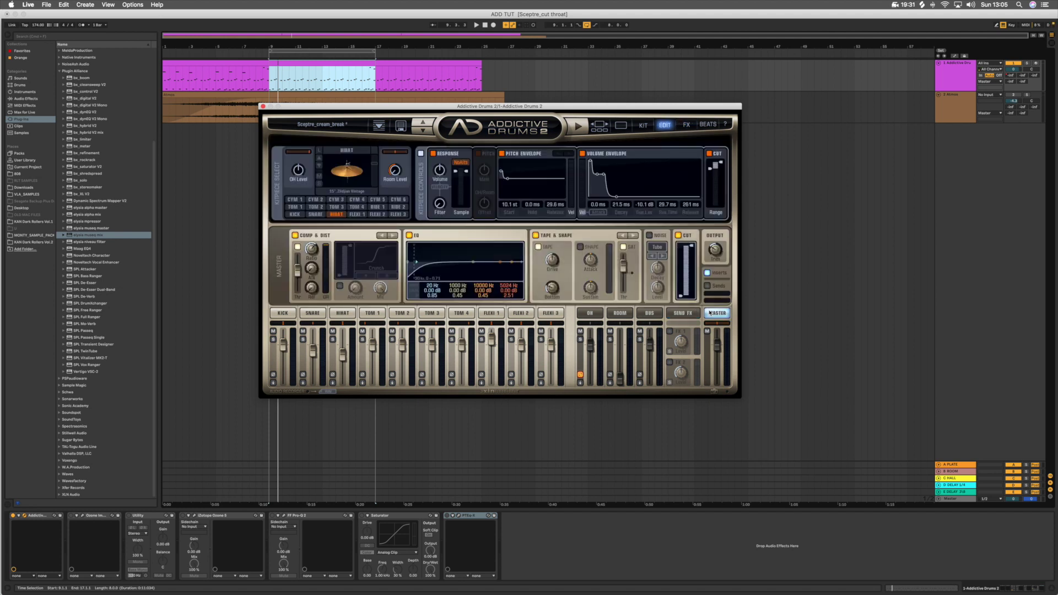
key("space")
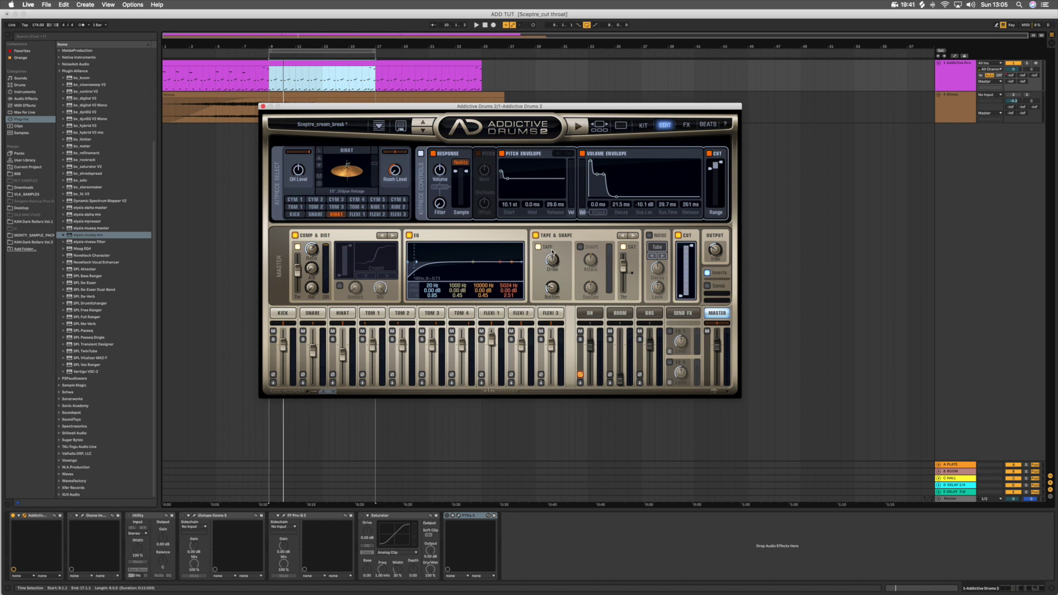
key("space")
- Review the channel settings of the kick, snare, hi-hat and Toms 1 to 4 one after another
left_click(285, 314)
left_click(312, 313)
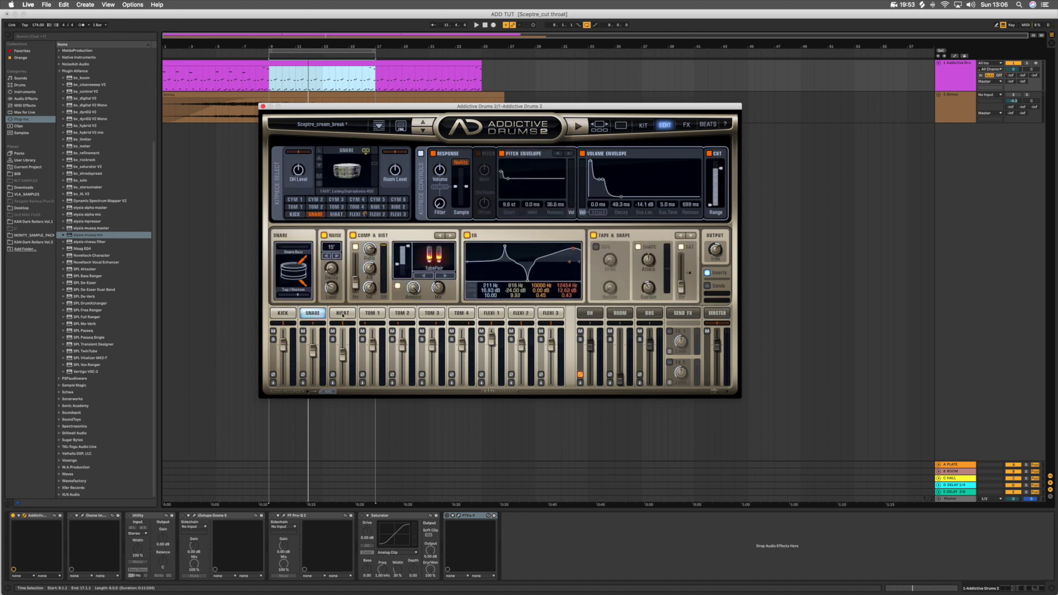
left_click(342, 313)
left_click(370, 313)
left_click(412, 314)
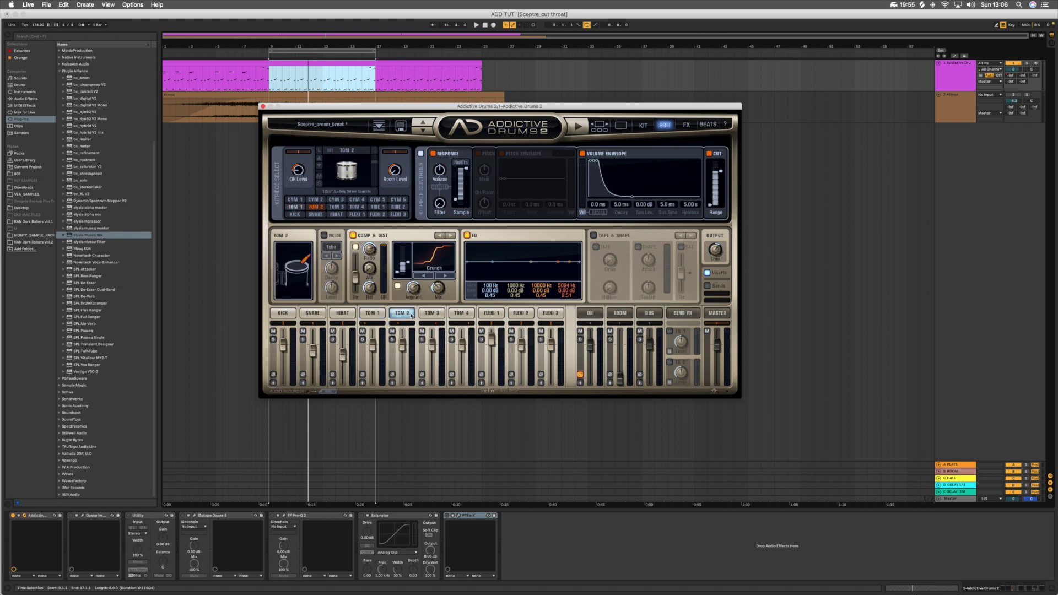
left_click(432, 314)
left_click(459, 316)
left_click(438, 315)
left_click(459, 316)
left_click(439, 316)
left_click(458, 314)
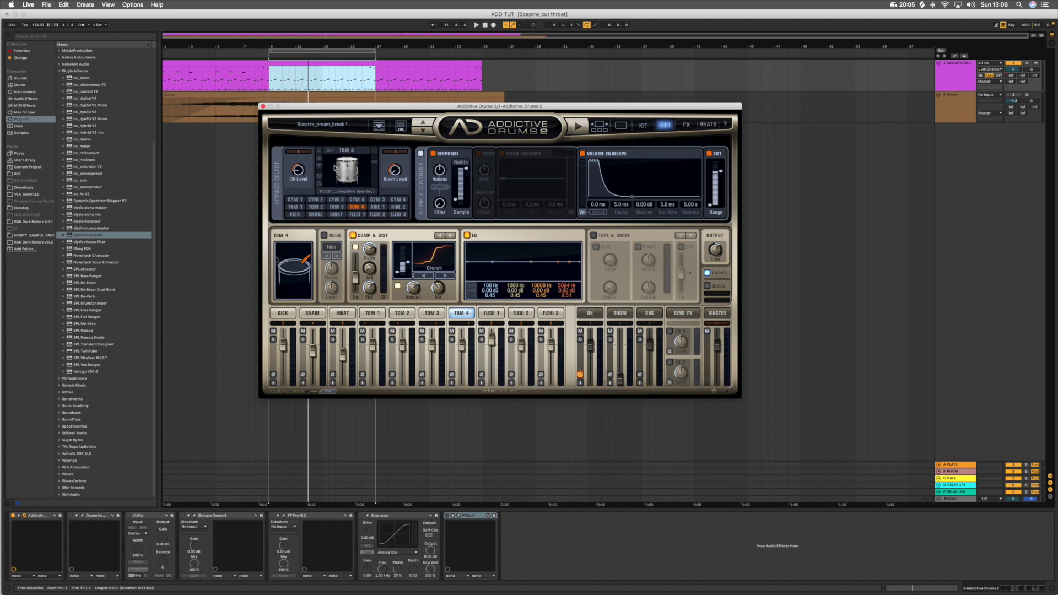
- Close the Addictive Drums 2 window and turn on the Ozone device directly after it in the track's chain
left_click(263, 107)
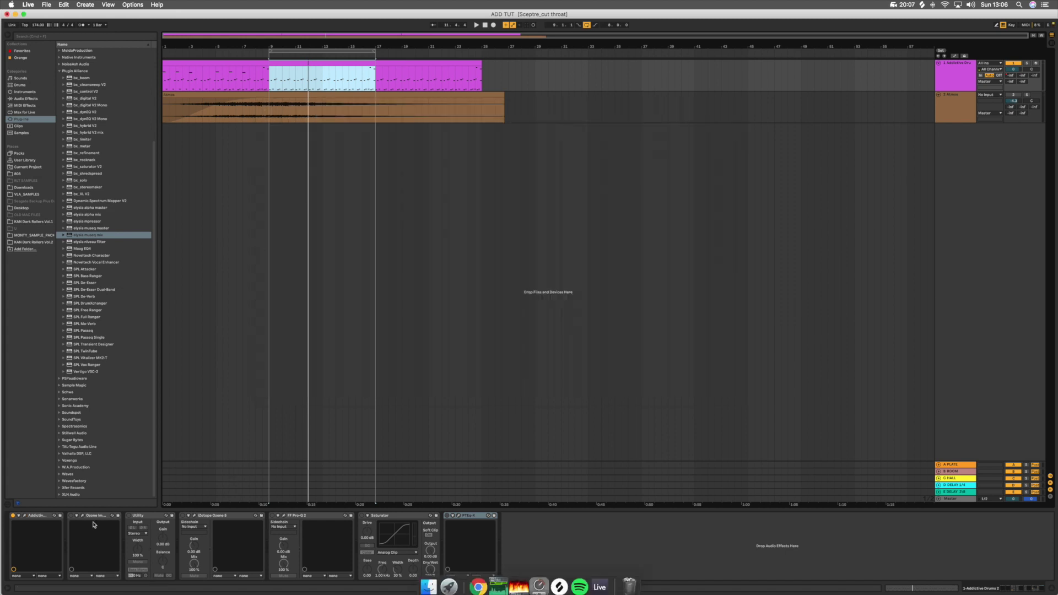
left_click(72, 517)
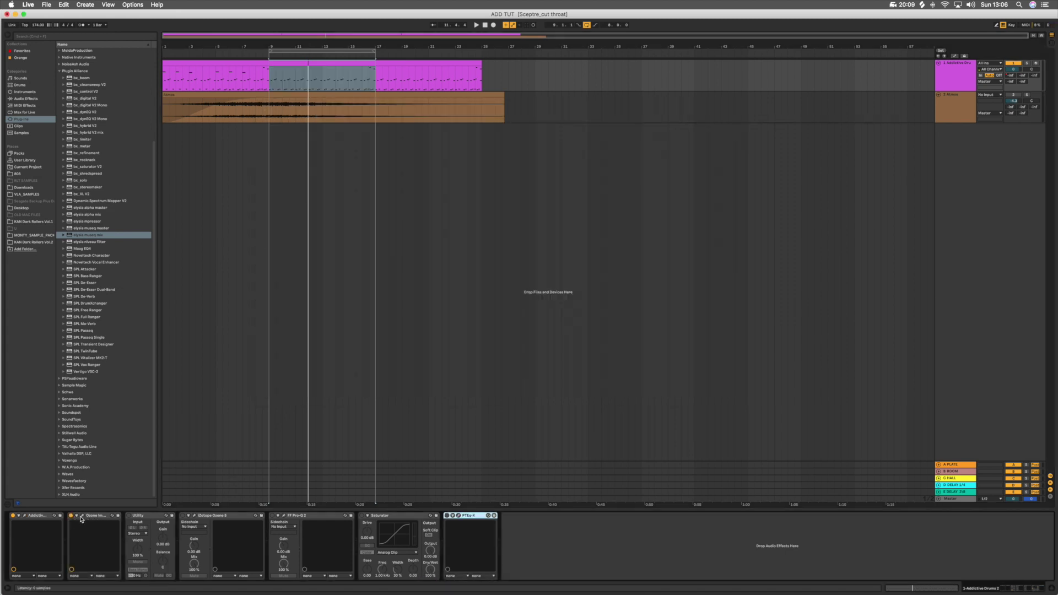
- Show the Ozone Imager settings and turn on the Utility device, playing the loop through both
left_click(82, 516)
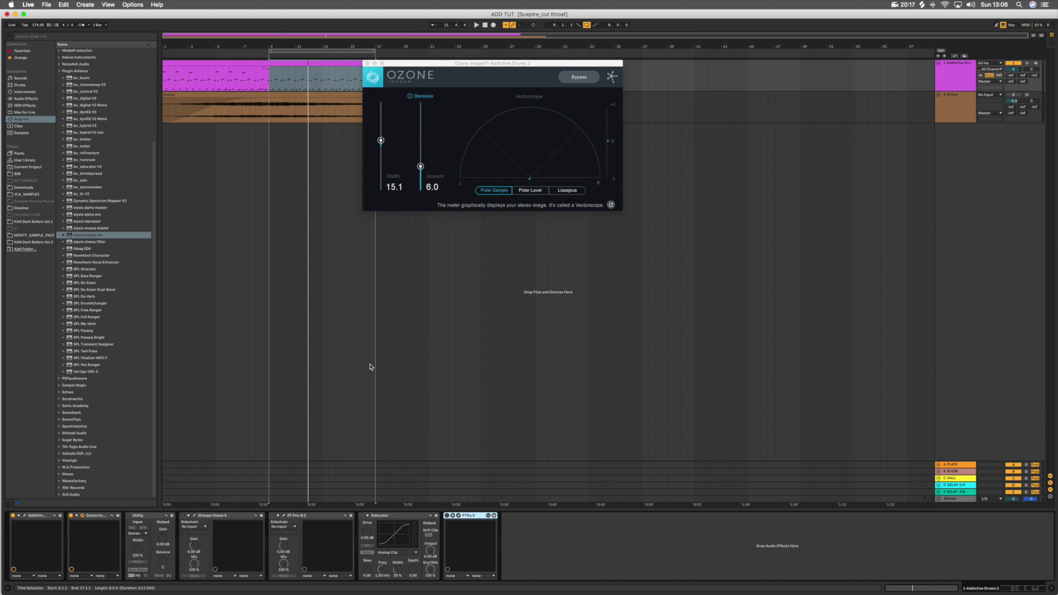
left_click(129, 516)
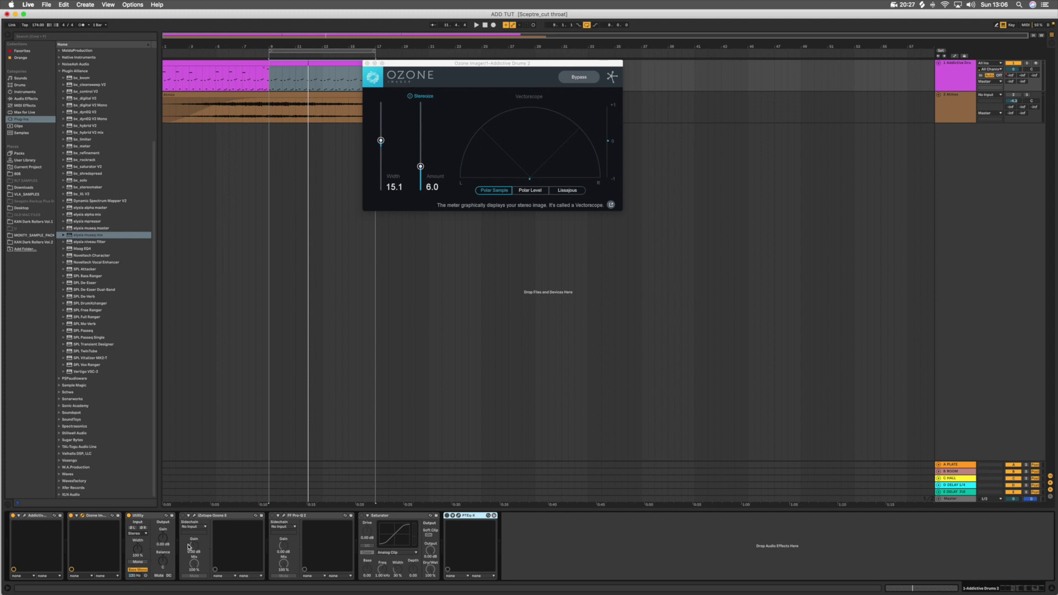
key("space")
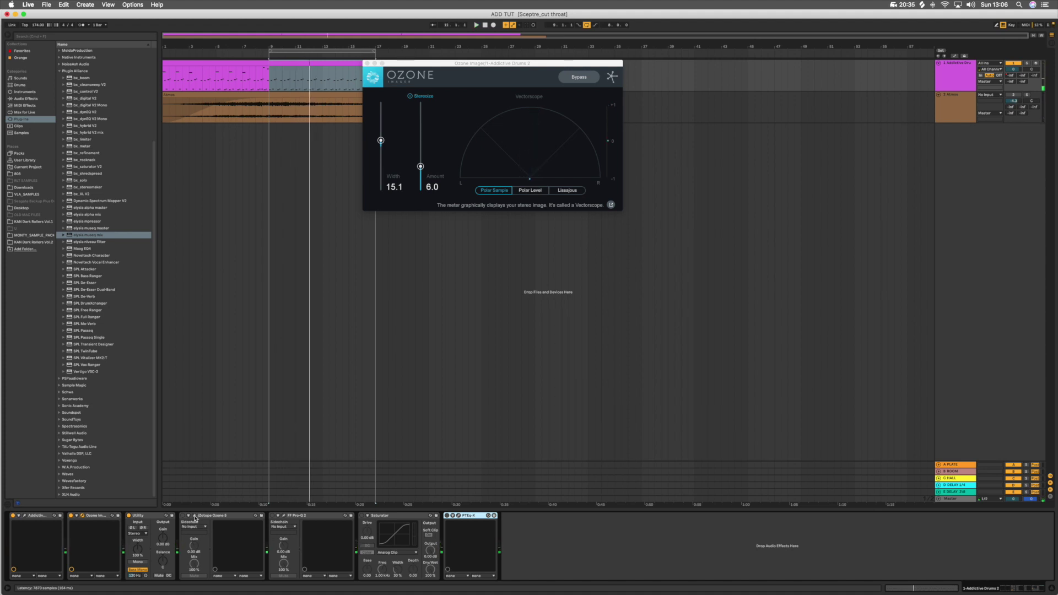
- Open iZotope Ozone 5, dismiss its Preset Manager without loading a preset and show the Harmonic Exciter module
left_click(195, 517)
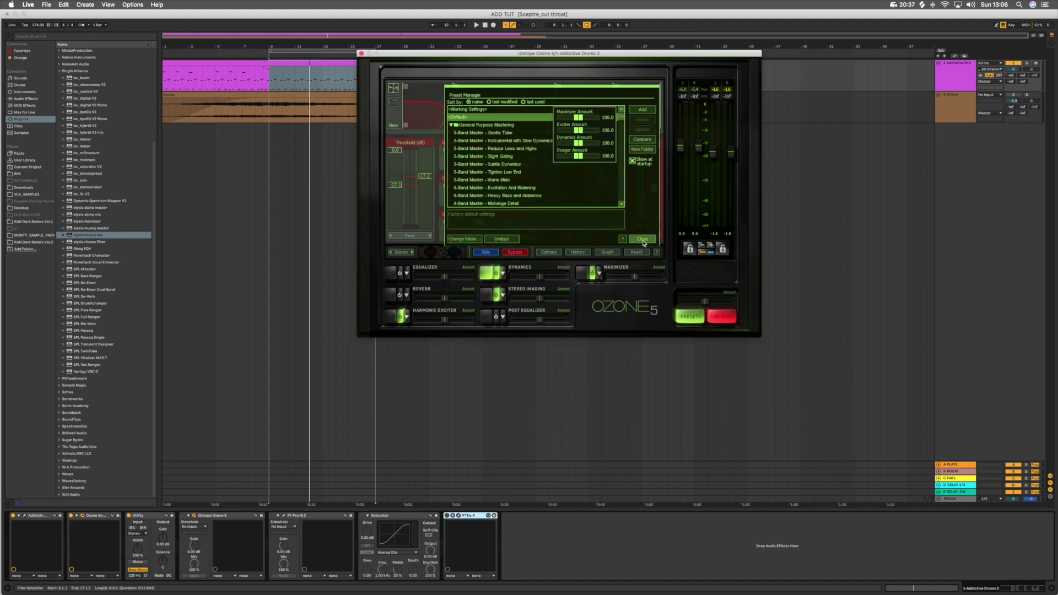
left_click(642, 239)
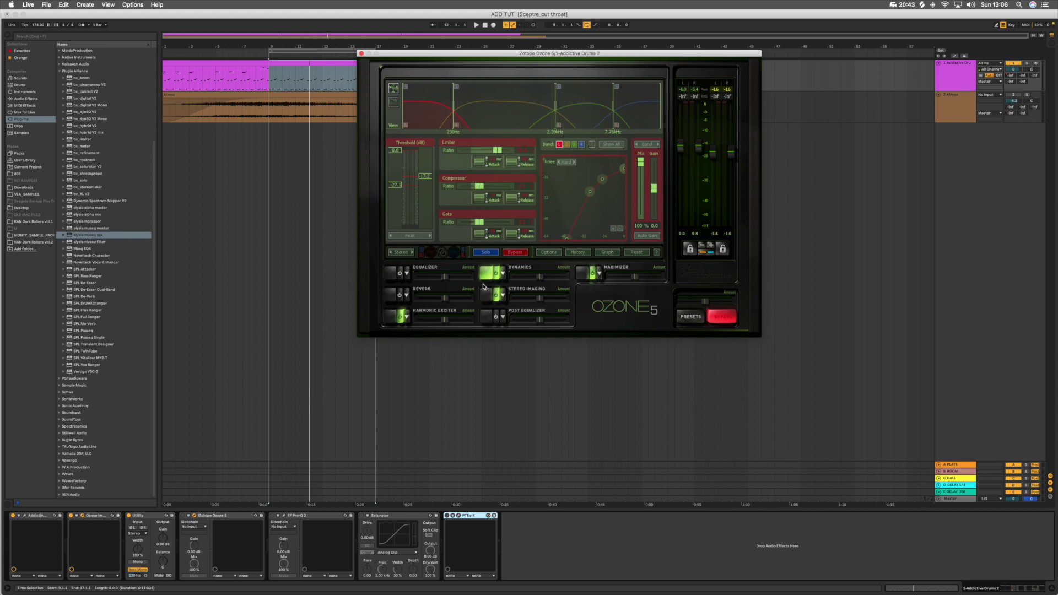
left_click(403, 316)
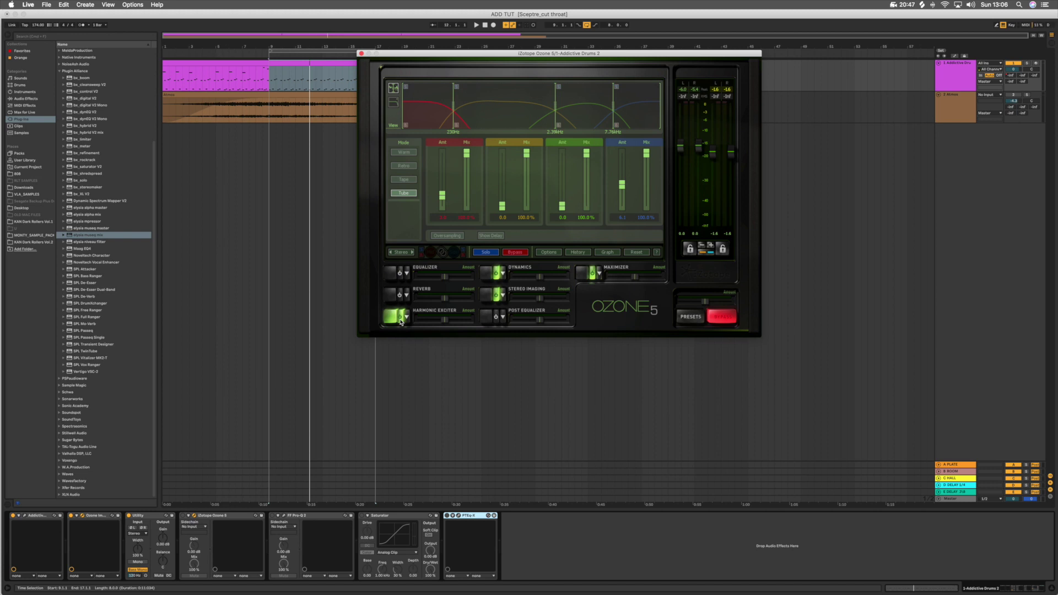
left_click(401, 320)
left_click(399, 319)
- Play the loop without Ozone 5, turn the device on and play the loop again to compare
key("space")
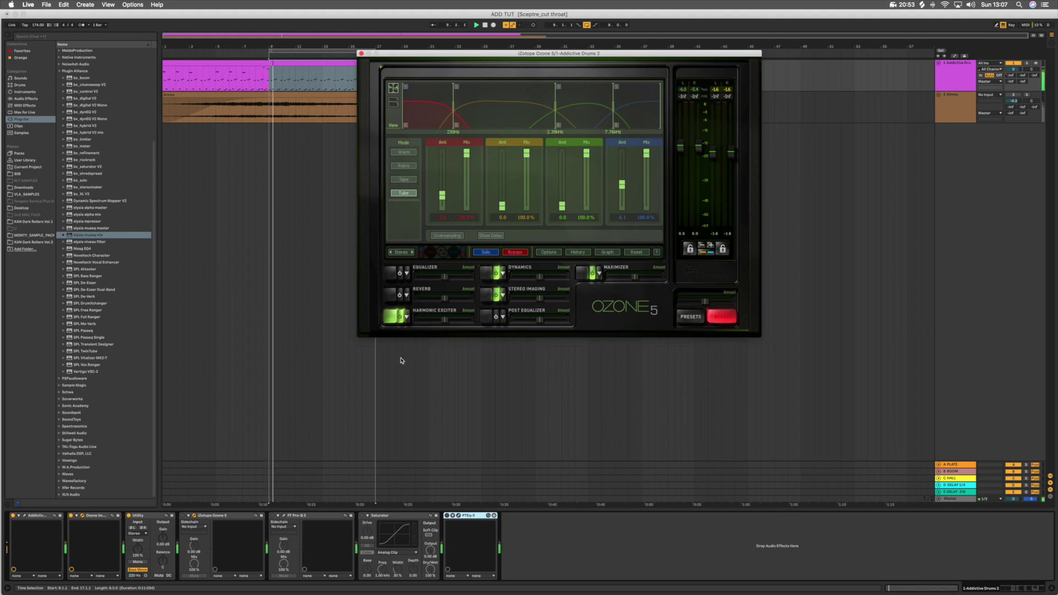
key("space")
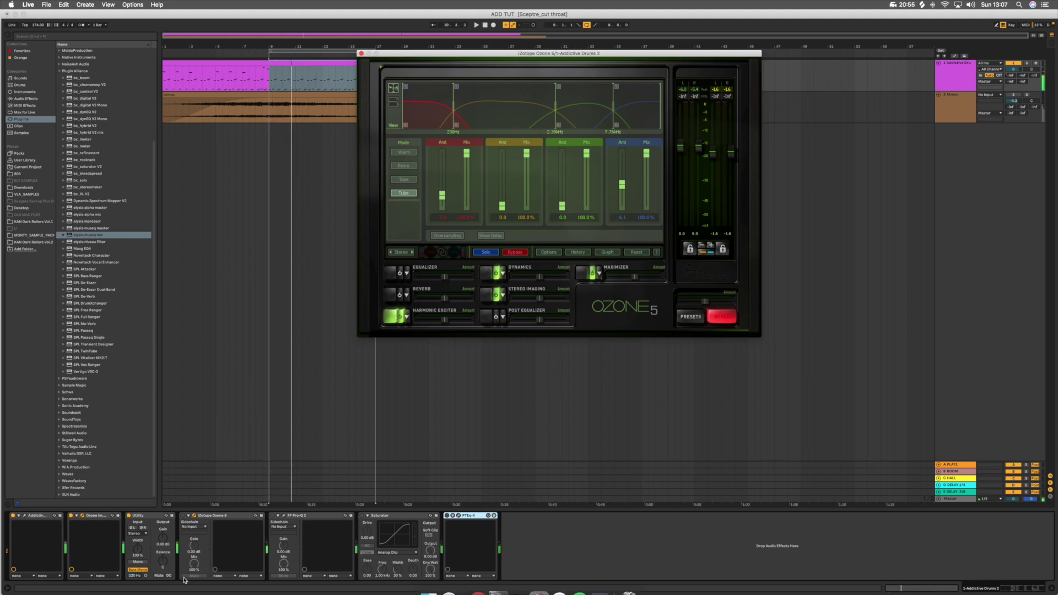
left_click(183, 516)
key("space")
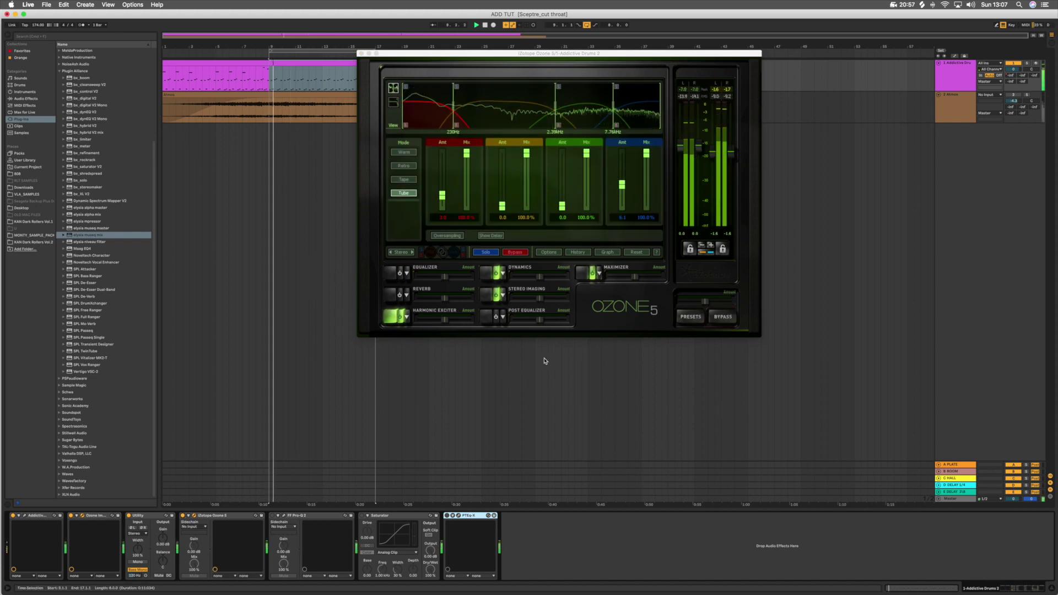
key("space")
- Switch off Ozone 5's Maximizer, Stereo Imaging and Dynamics modules and play the loop through the Harmonic Exciter alone
left_click(588, 273)
left_click(498, 295)
left_click(497, 272)
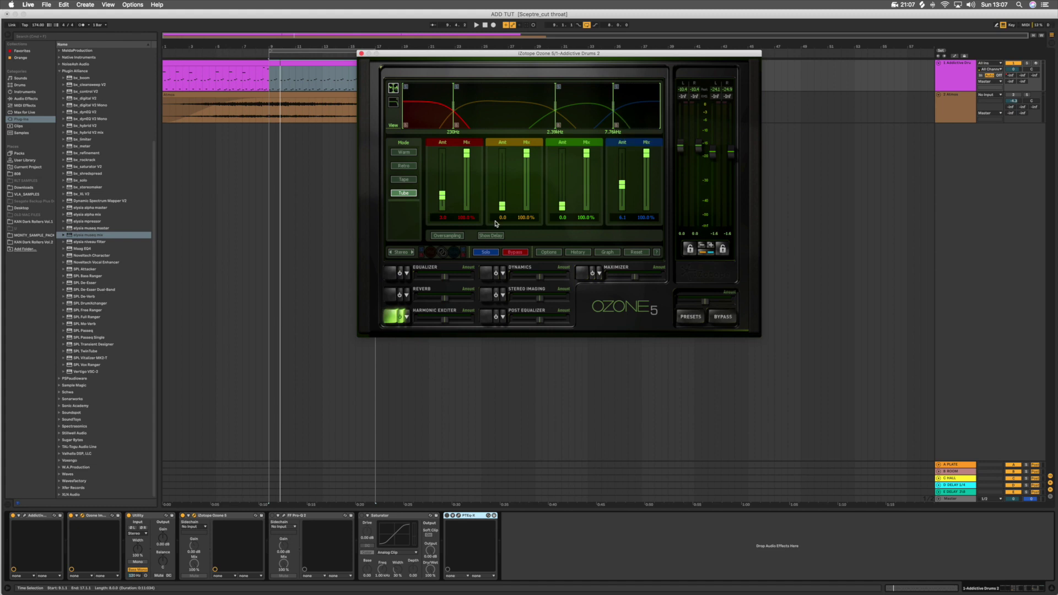
key("space")
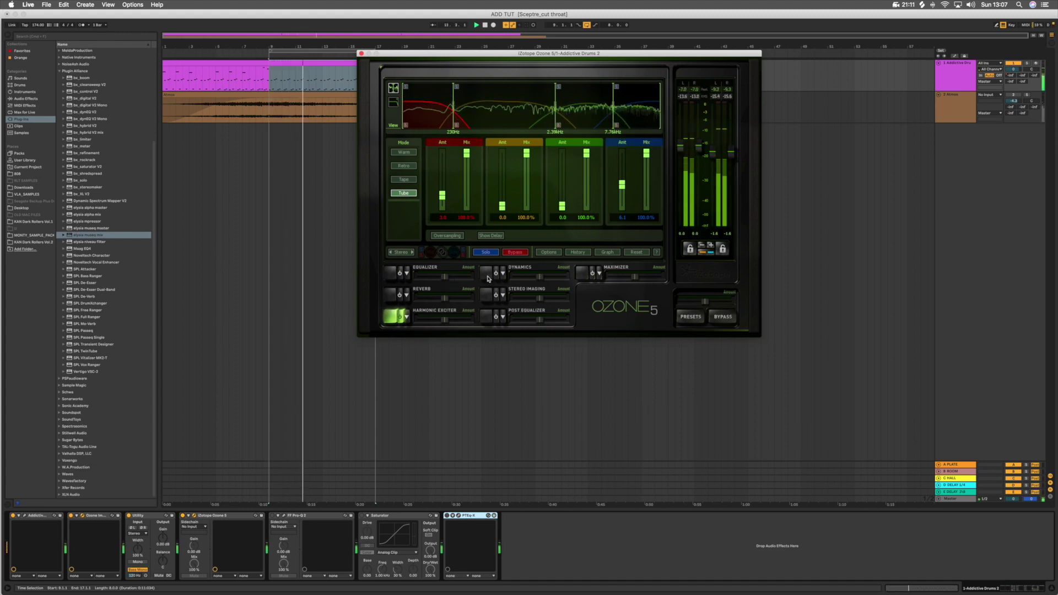
- Turn the Stereo Imaging and Dynamics modules back on and review the Dynamics settings of all four bands
left_click(494, 296)
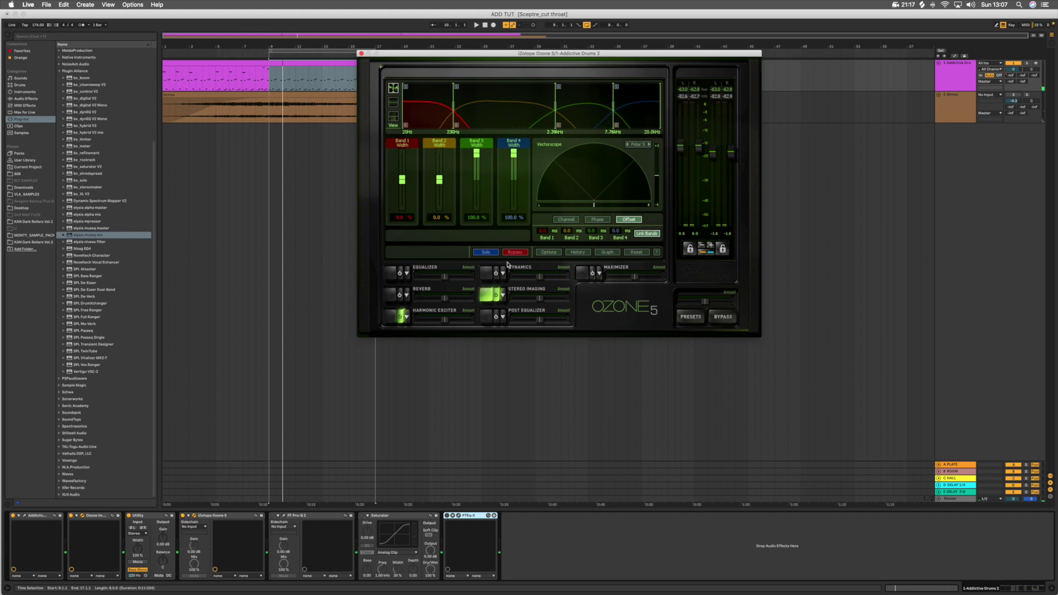
left_click(487, 273)
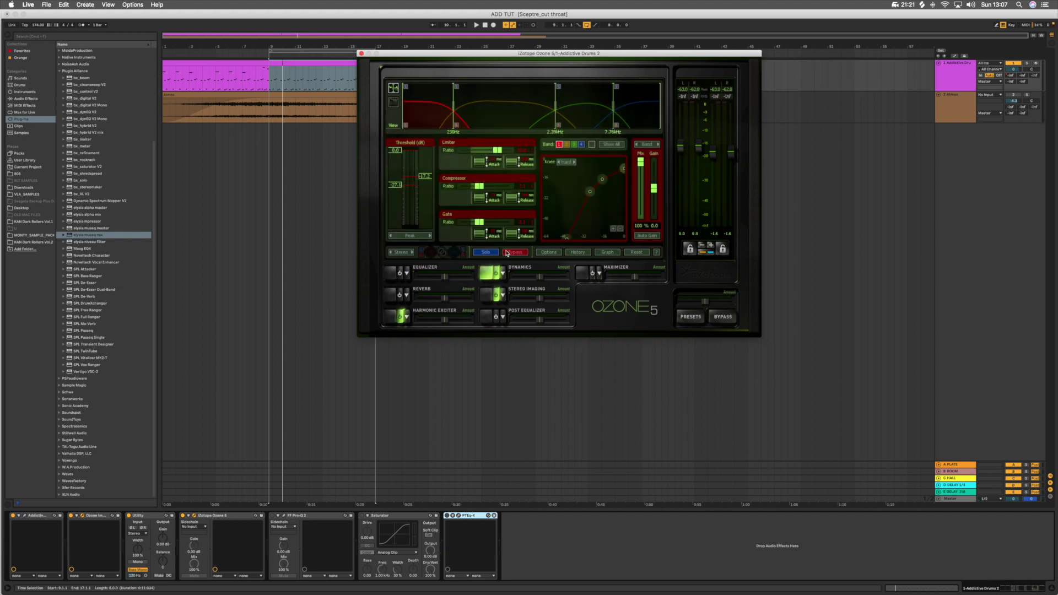
left_click(478, 119)
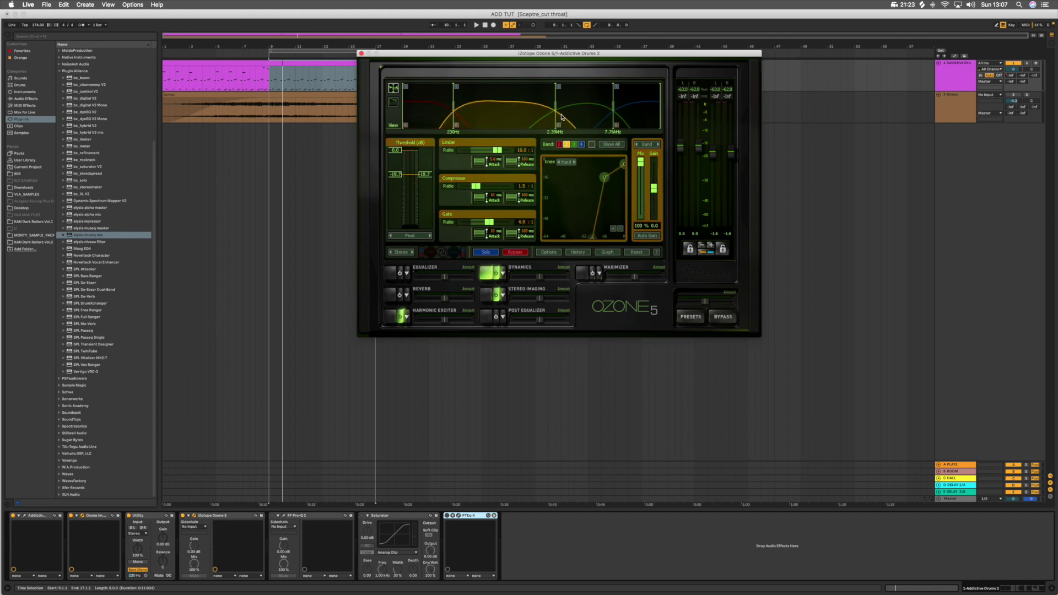
left_click(569, 117)
left_click(630, 118)
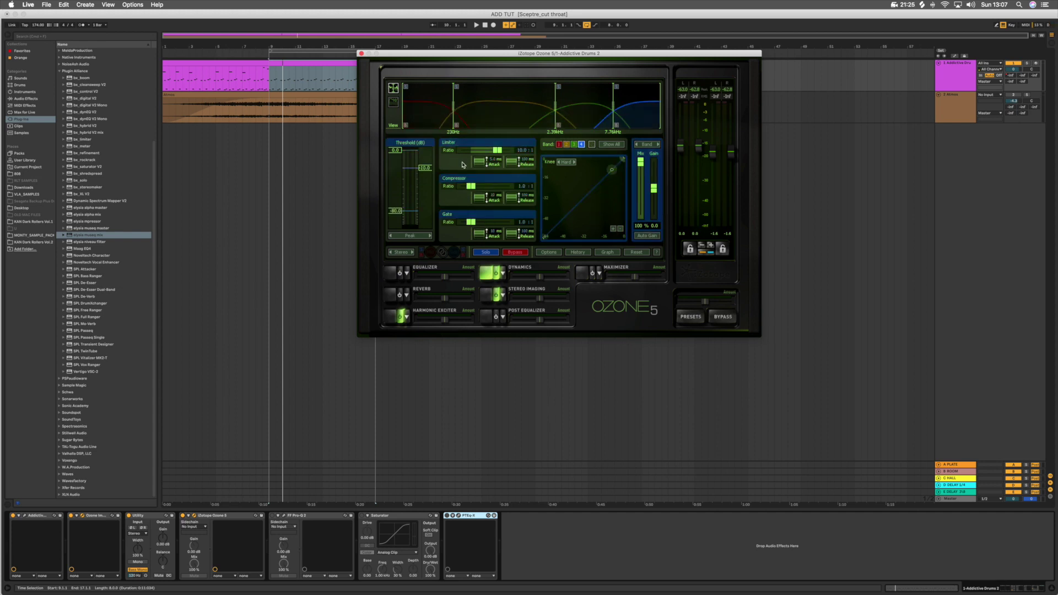
left_click(432, 119)
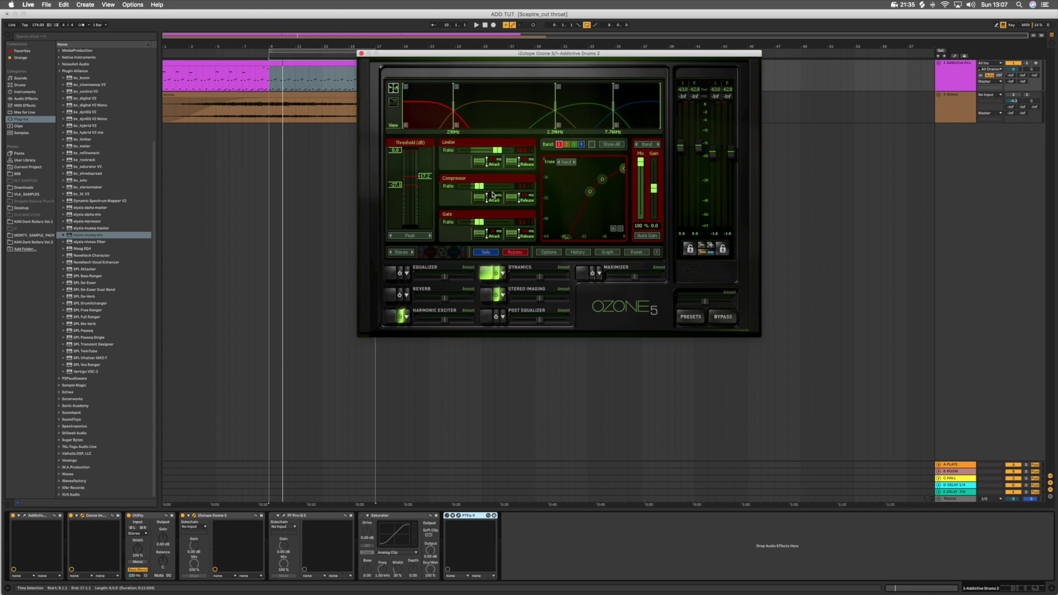
- Solo band 2 in Dynamics and bypass the module briefly during playback to compare the gated and ungated sound
left_click(496, 124)
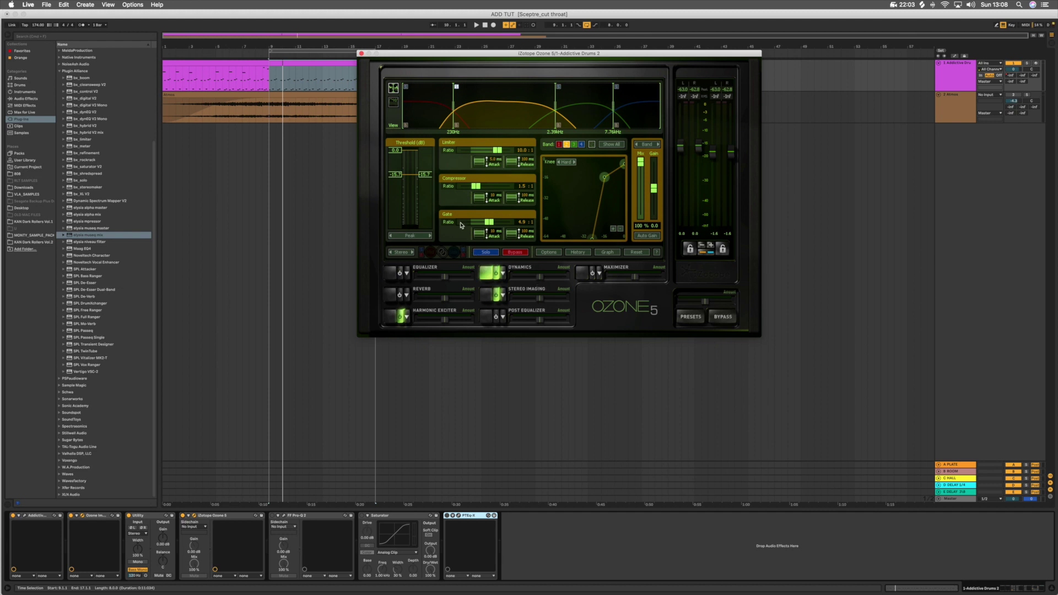
key("space")
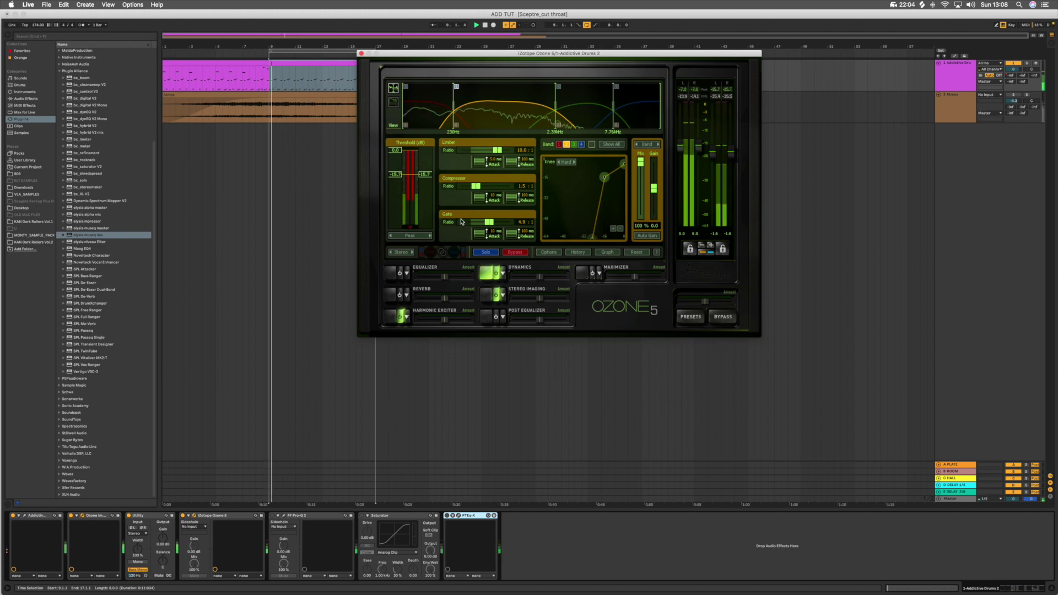
left_click(498, 274)
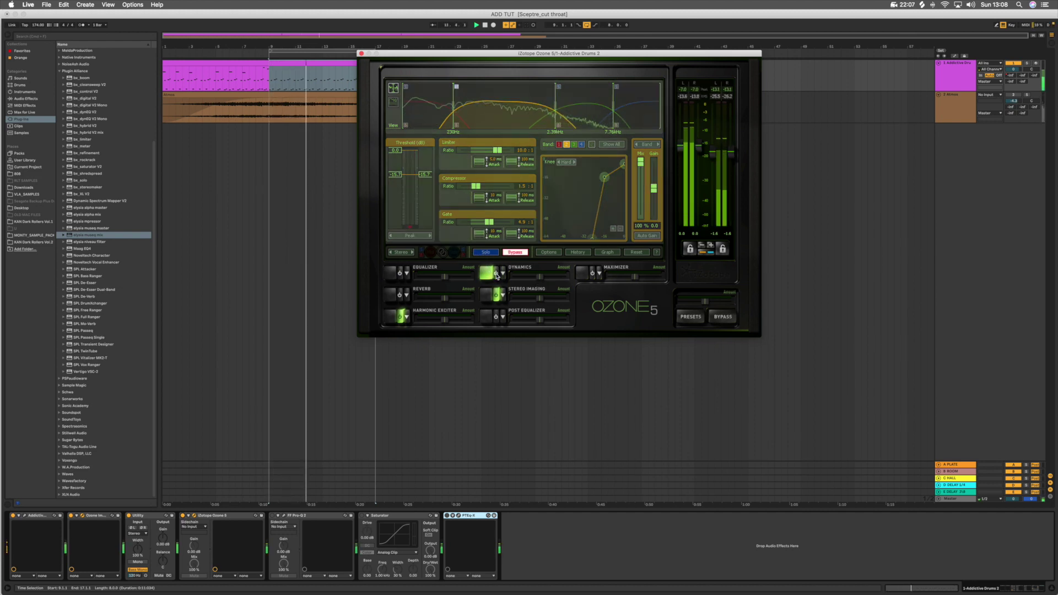
left_click(498, 274)
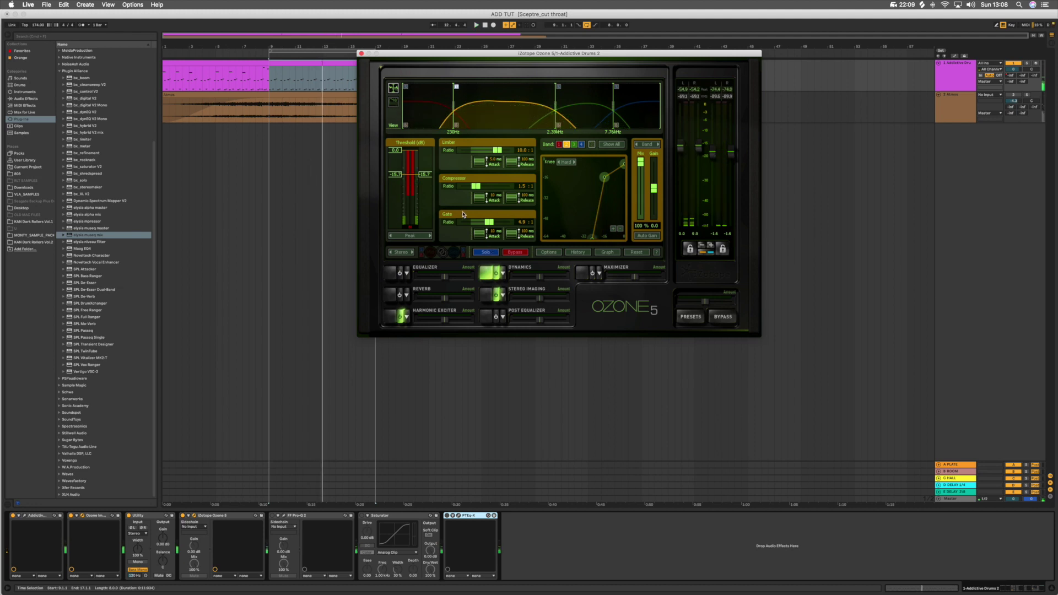
key("space")
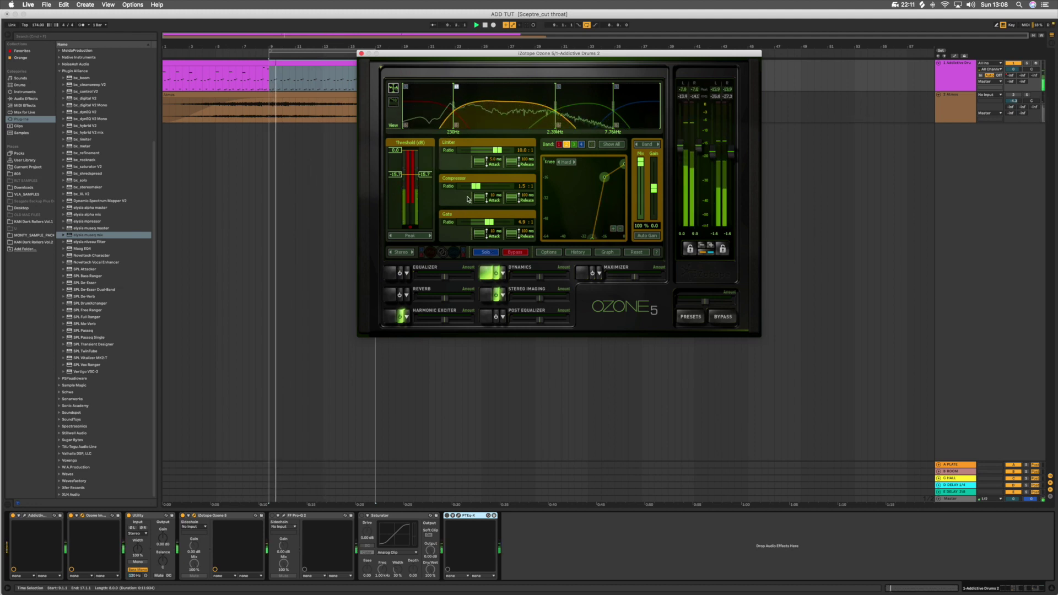
key("space")
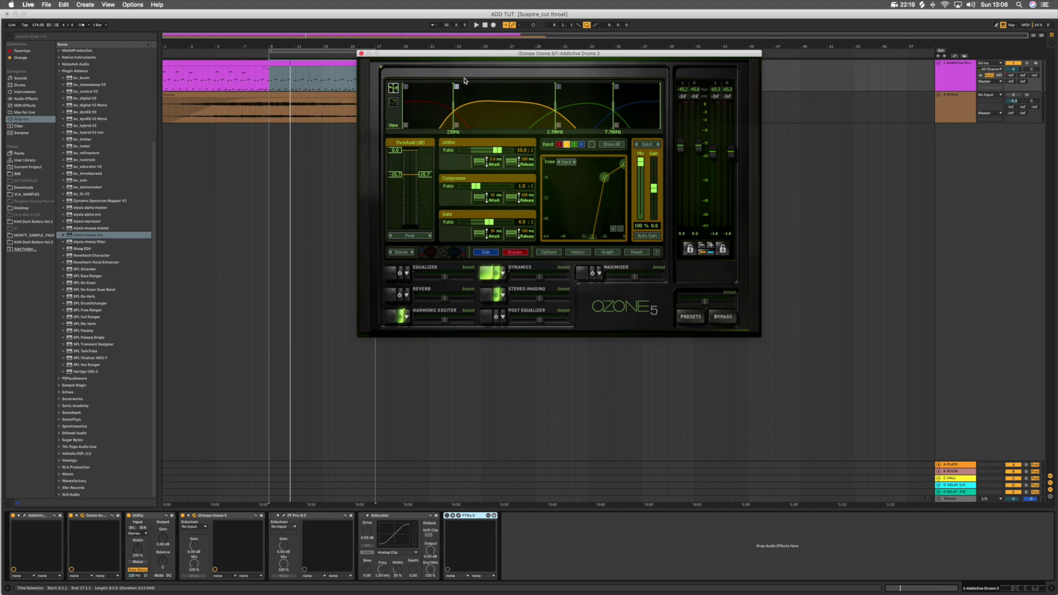
- Solo the low band 1 in Dynamics, play the loop to hear it and release the solo
left_click(422, 105)
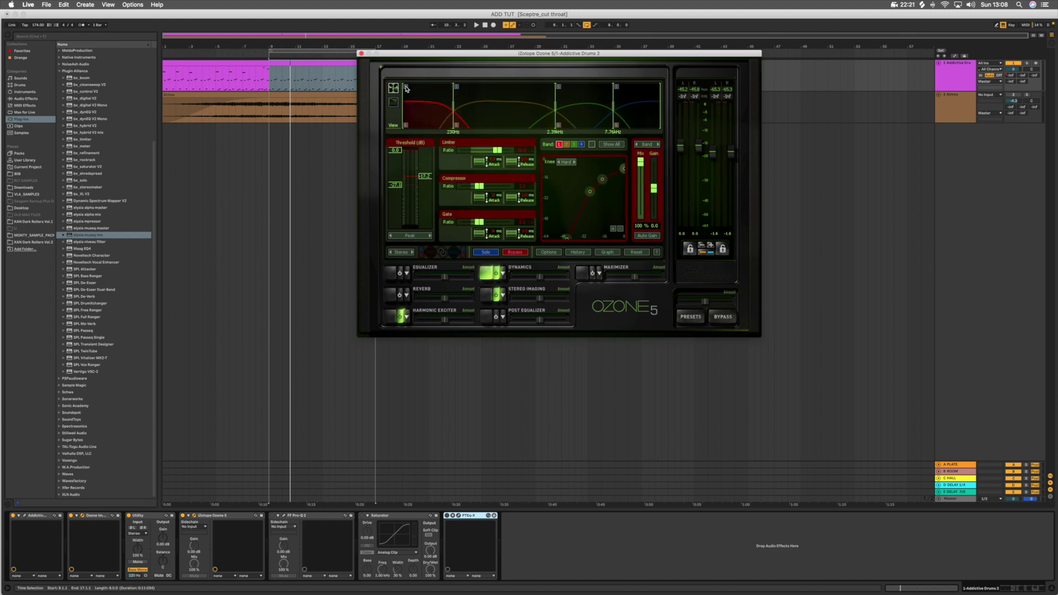
key("space")
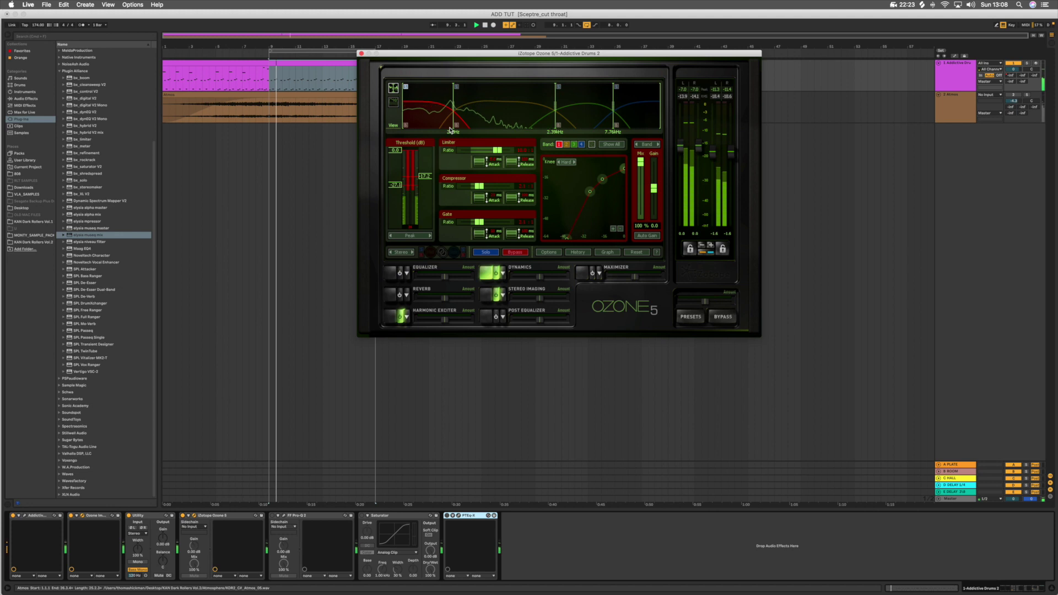
left_click(406, 87)
key("space")
key("space")
left_click(406, 88)
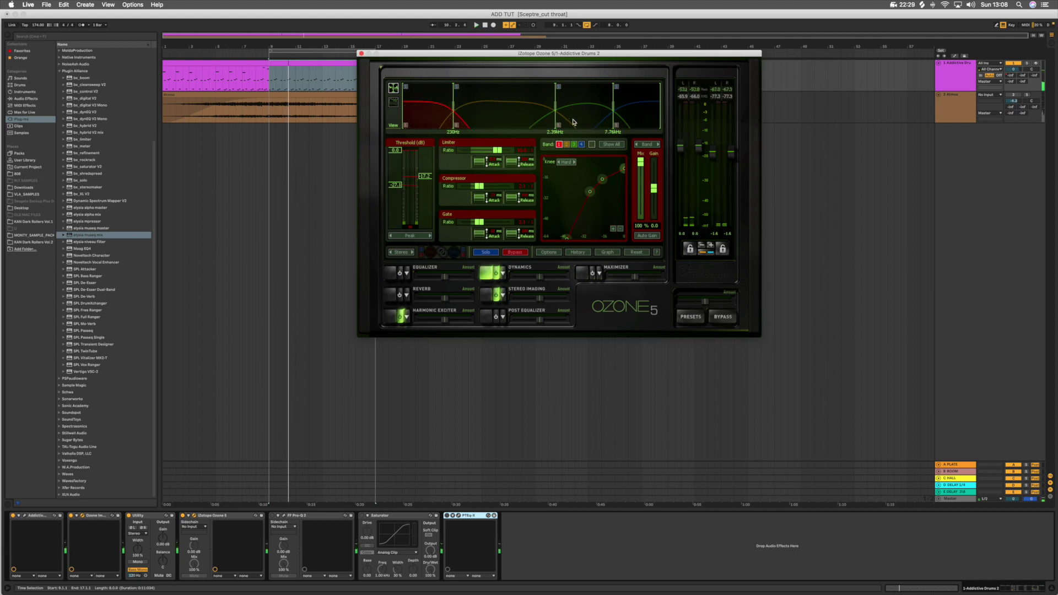
- Solo Dynamics bands 3 and 4 one after the other and play the loop through each
left_click(558, 86)
key("space")
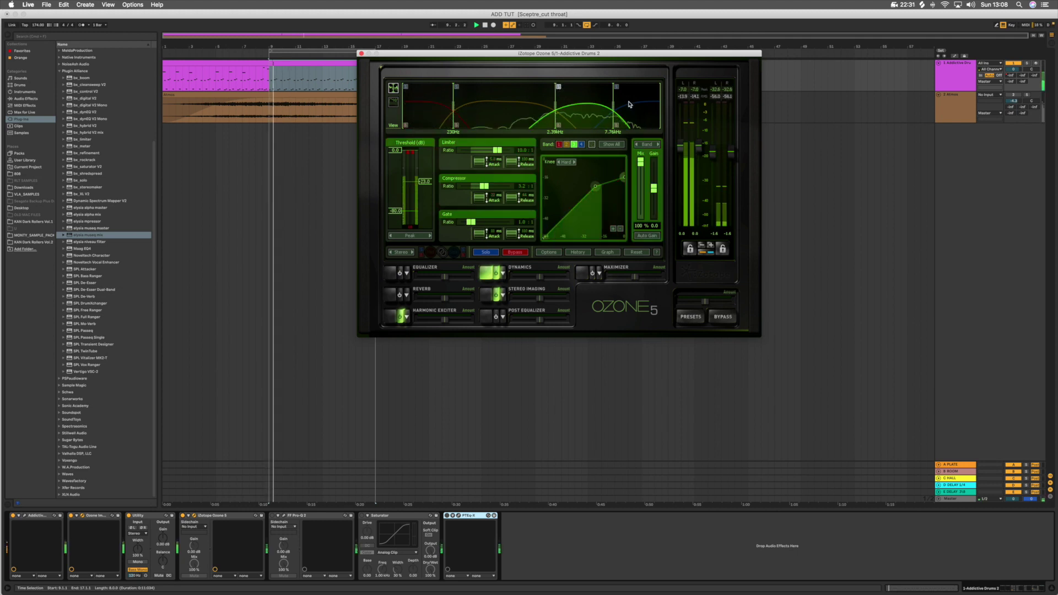
key("space")
left_click(631, 110)
left_click(616, 87)
left_click(616, 87)
key("space")
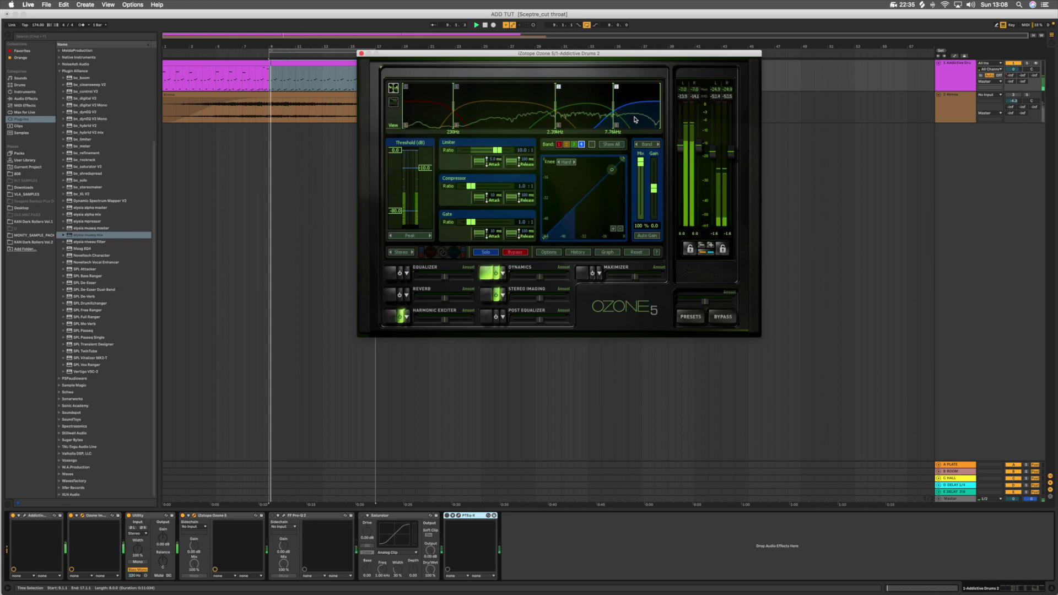
key("space")
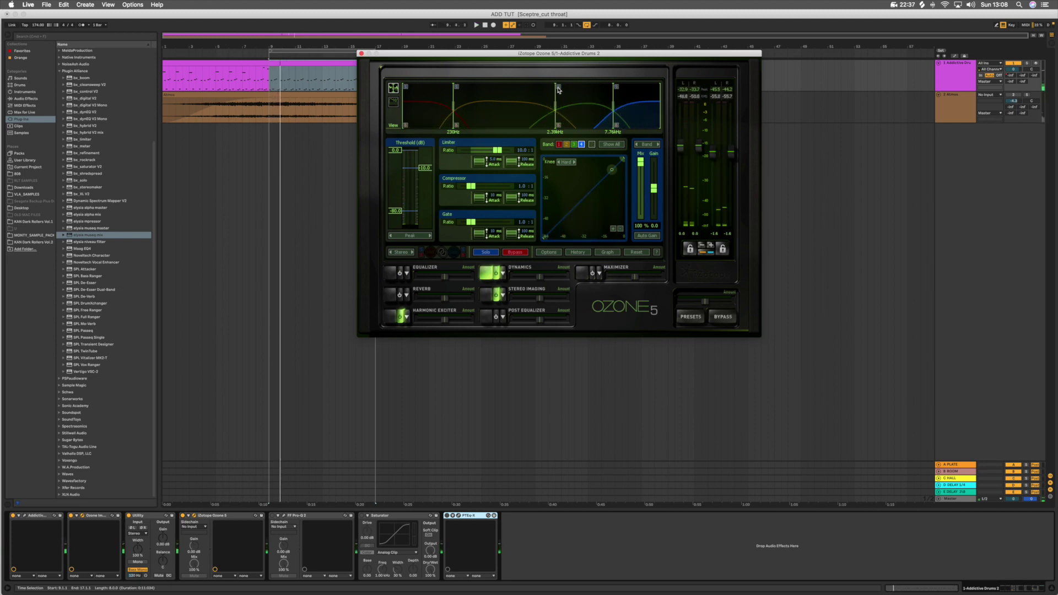
- Play the loop with all bands, view the Stereo Imaging settings and turn the Maximizer module back on
key("space")
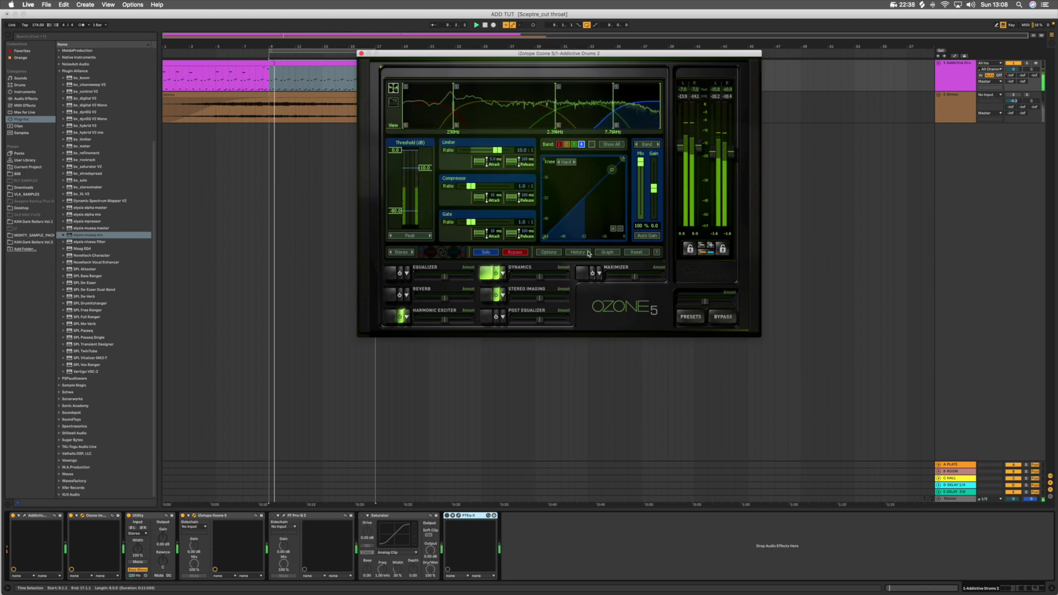
left_click(487, 296)
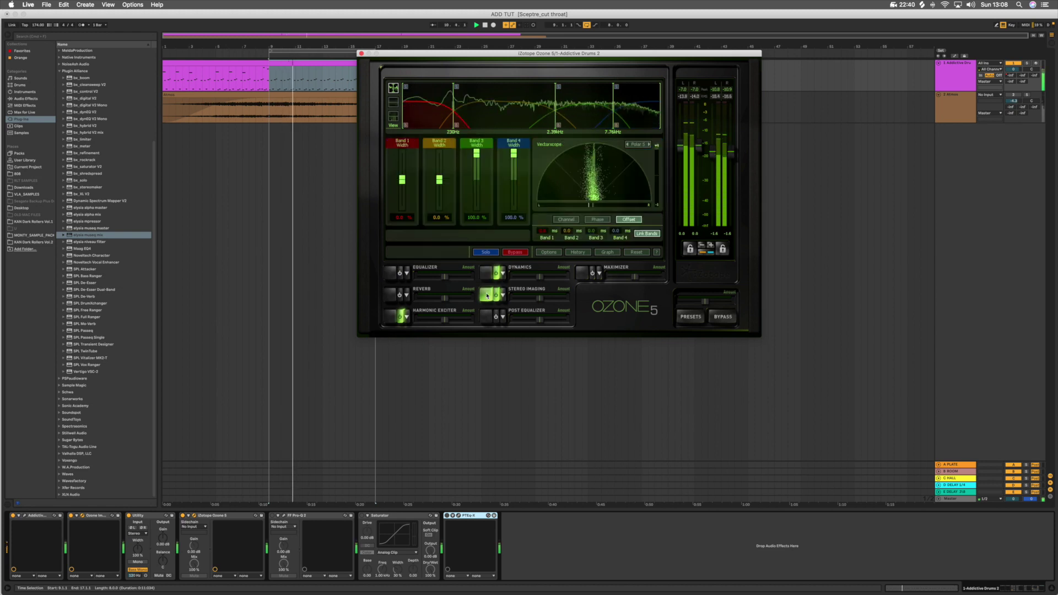
left_click(589, 274)
left_click(592, 273)
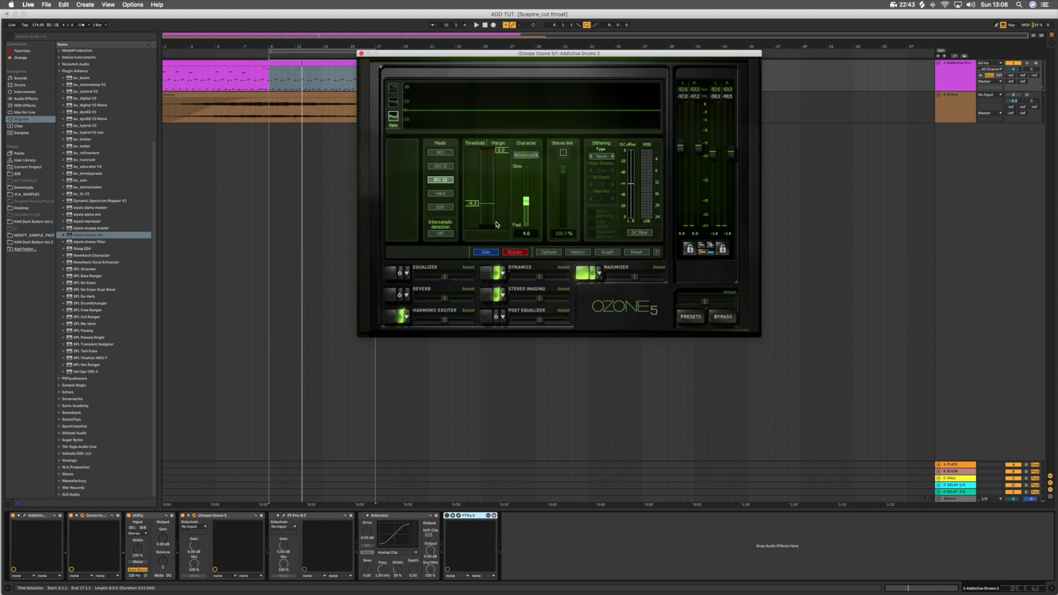
key("space")
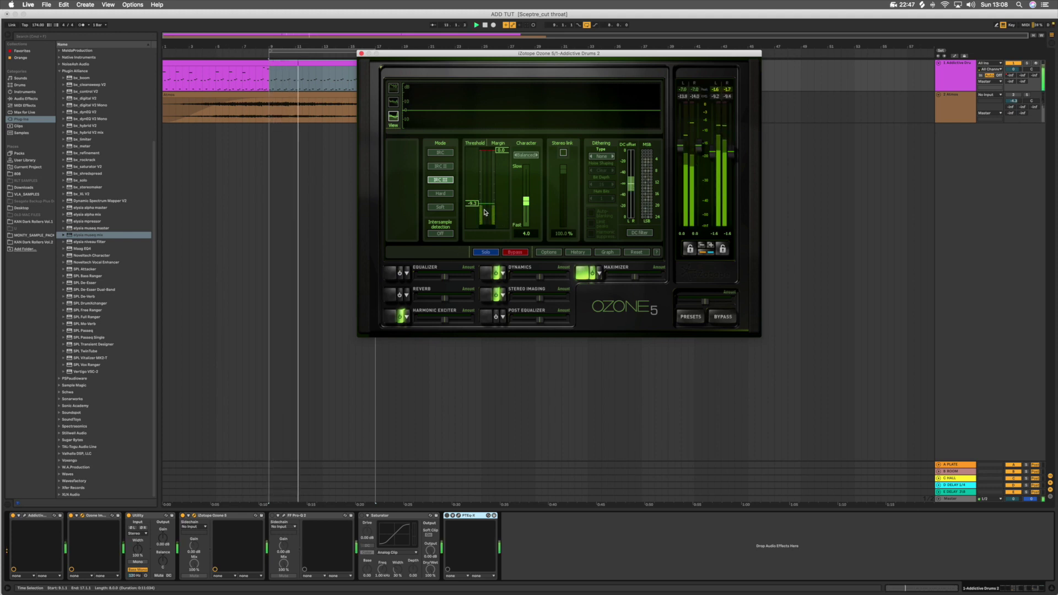
key("space")
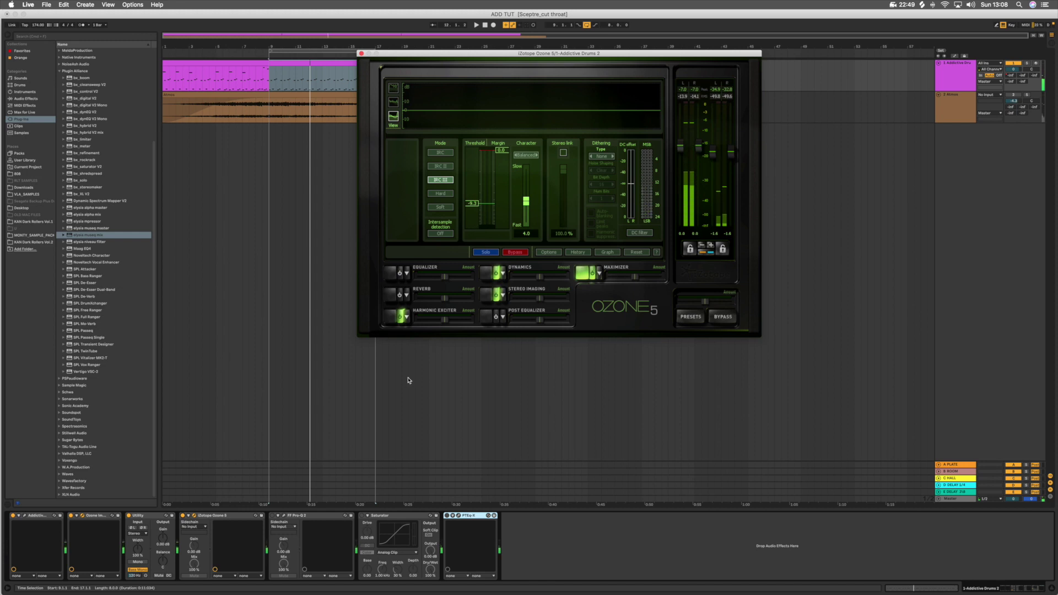
- Turn on and open the FF Pro-Q 2 equalizer, moving its window clear of the Ozone windows
left_click(284, 516)
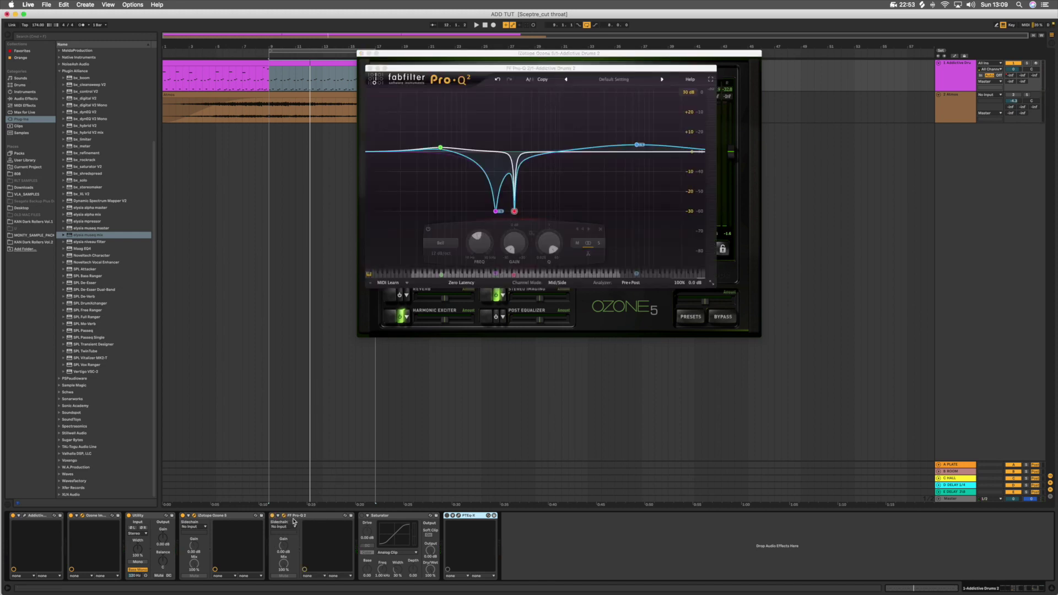
left_click_drag(464, 69, 611, 126)
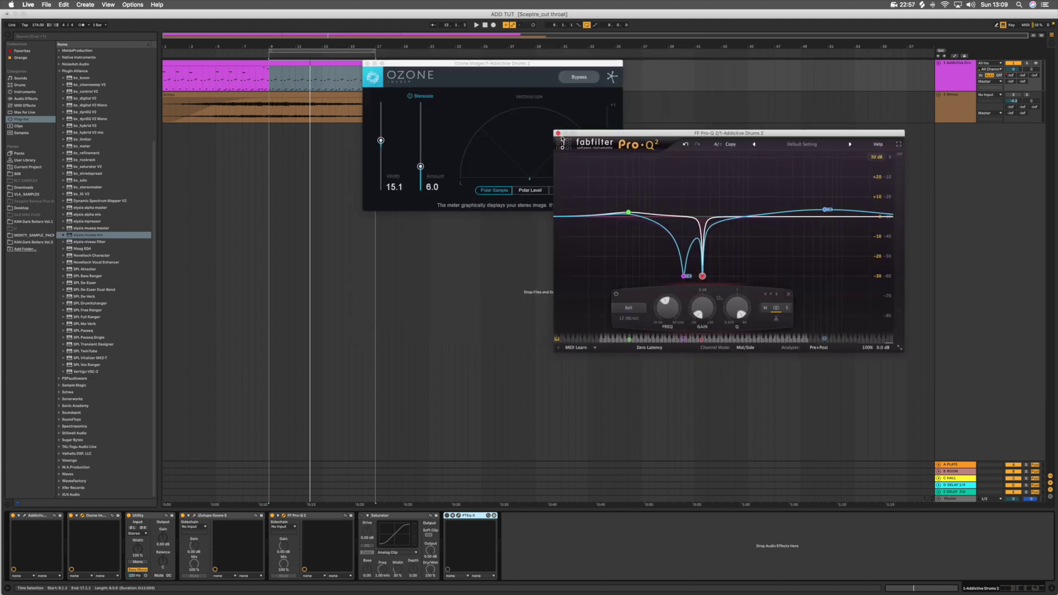
- Move the FF Pro-Q 2 window below the Ozone Imager window and select the iZotope Ozone 5 device
left_click_drag(562, 135, 251, 212)
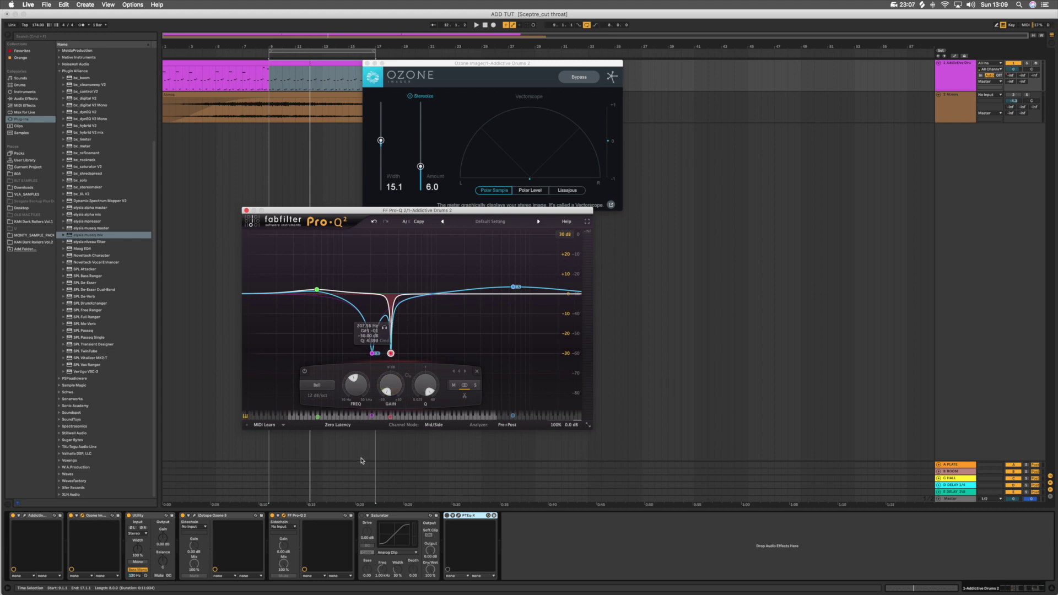
left_click(228, 517)
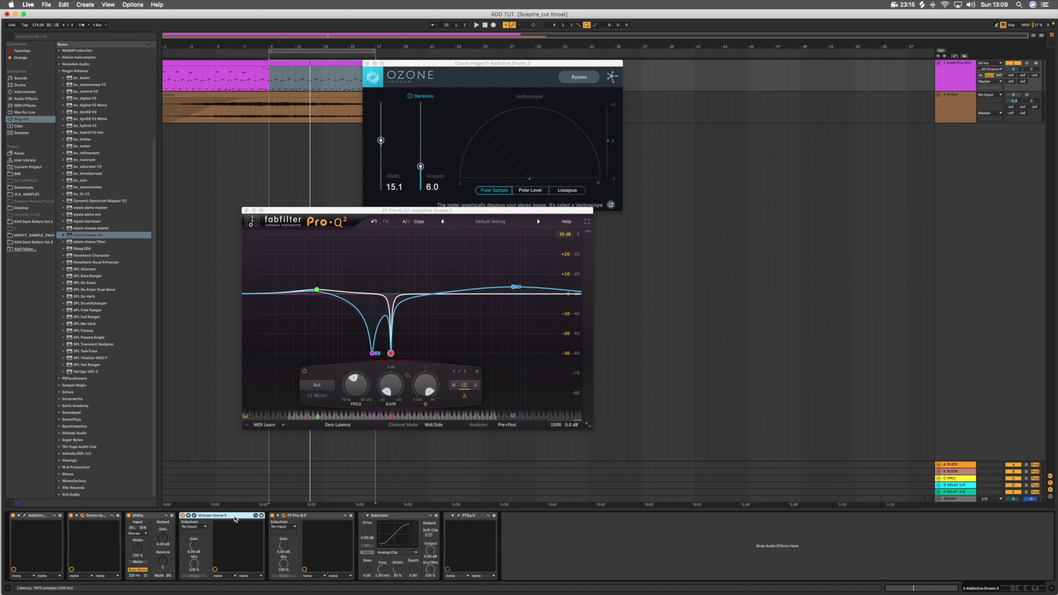
left_click(24, 99)
left_click_drag(78, 149, 268, 533)
right_click(296, 519)
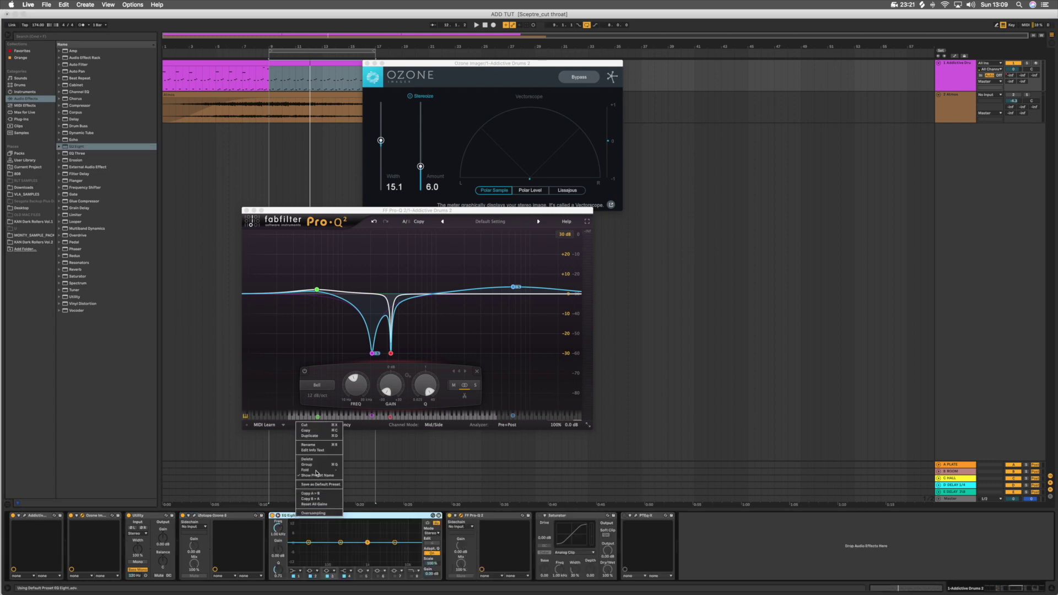
left_click(315, 467)
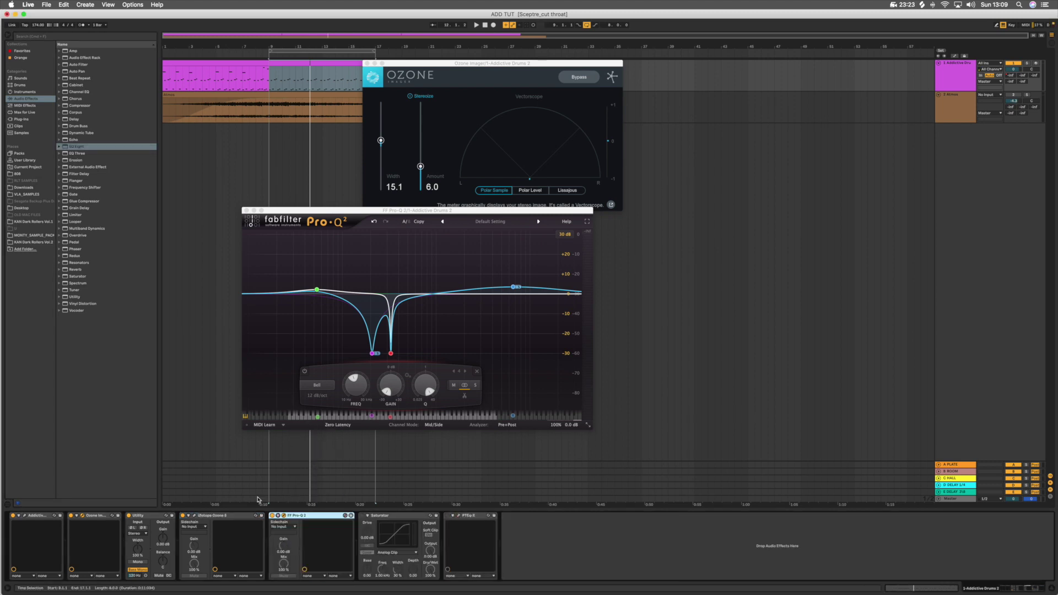
- Insert an EQ Eight before FF Pro-Q 2, group it into an Audio Effect Rack and show the rack's chain list
left_click_drag(76, 148, 270, 535)
right_click(306, 519)
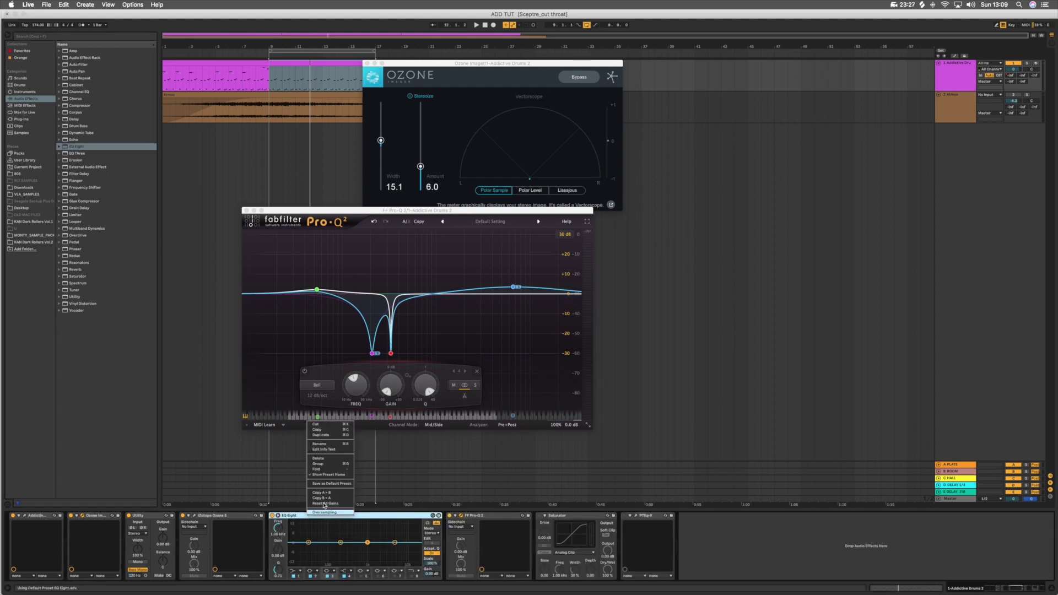
left_click(320, 465)
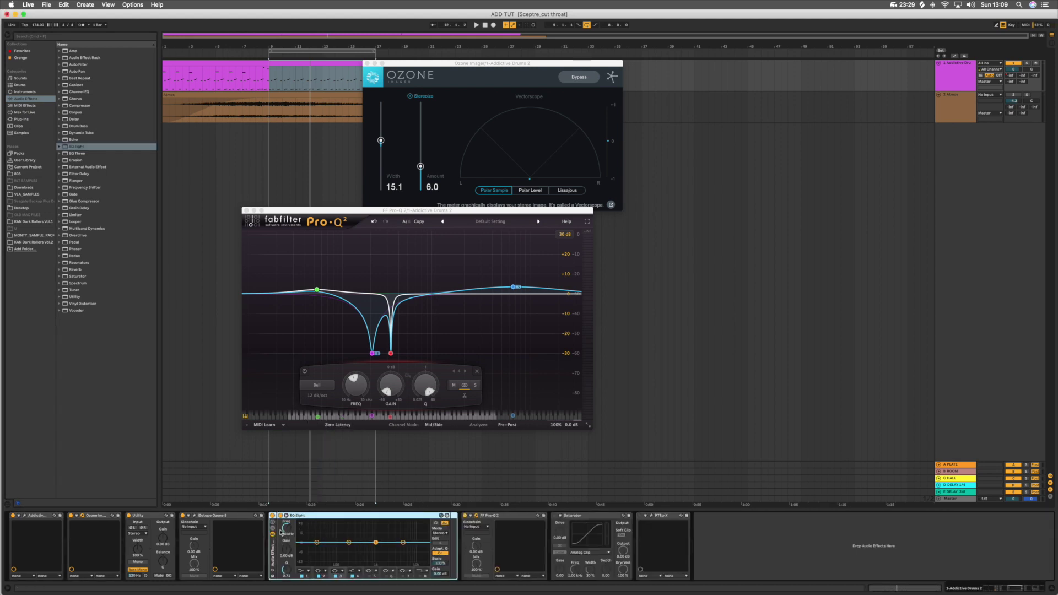
left_click(288, 533)
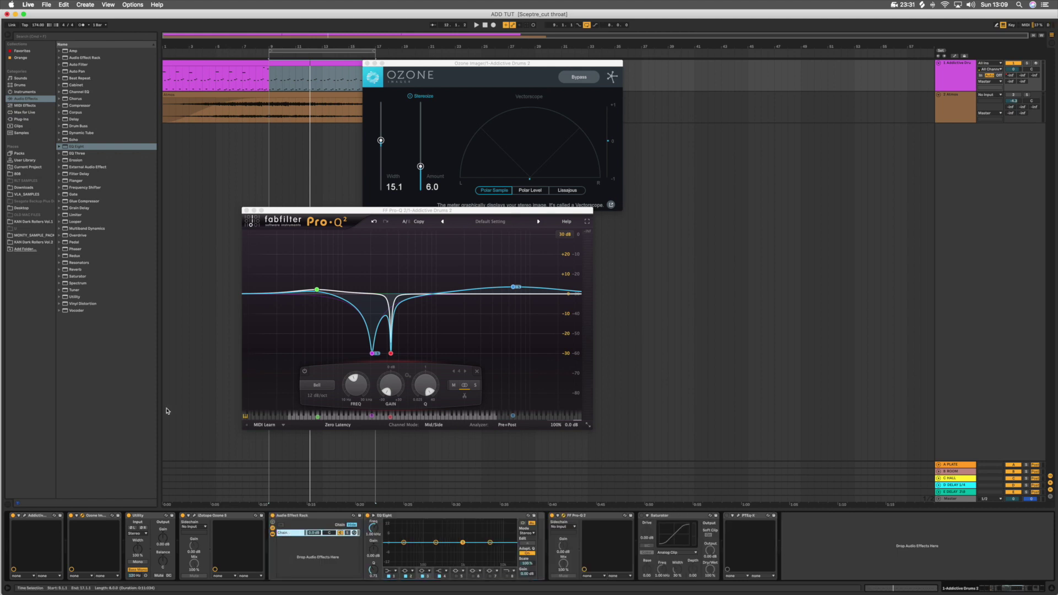
- Add a Gate after EQ Eight inside the rack and duplicate the chain twice
left_click_drag(74, 196, 530, 546)
left_click(296, 535)
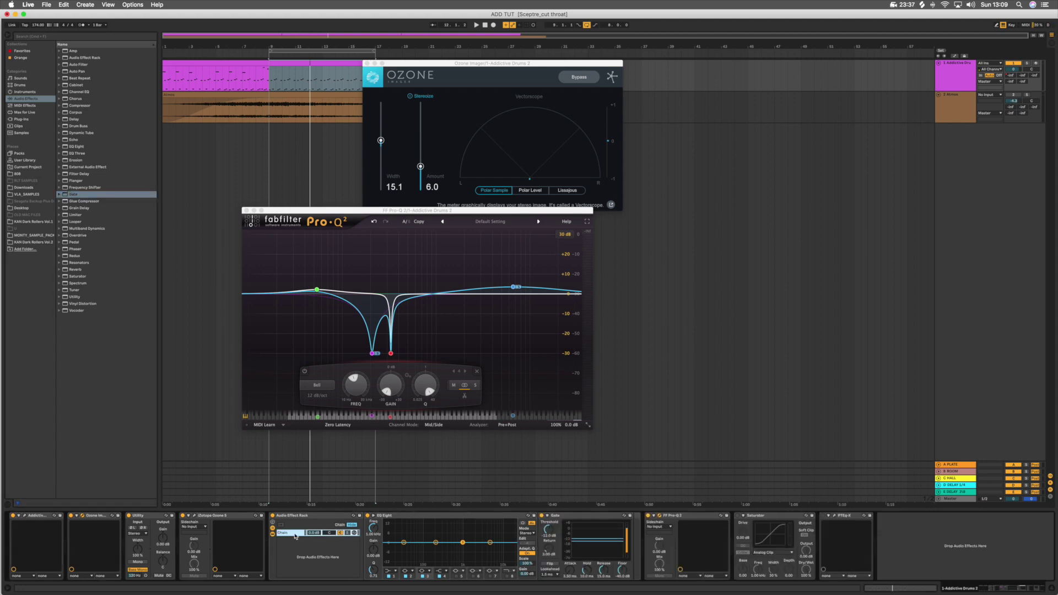
key("super+d")
key("super+d")
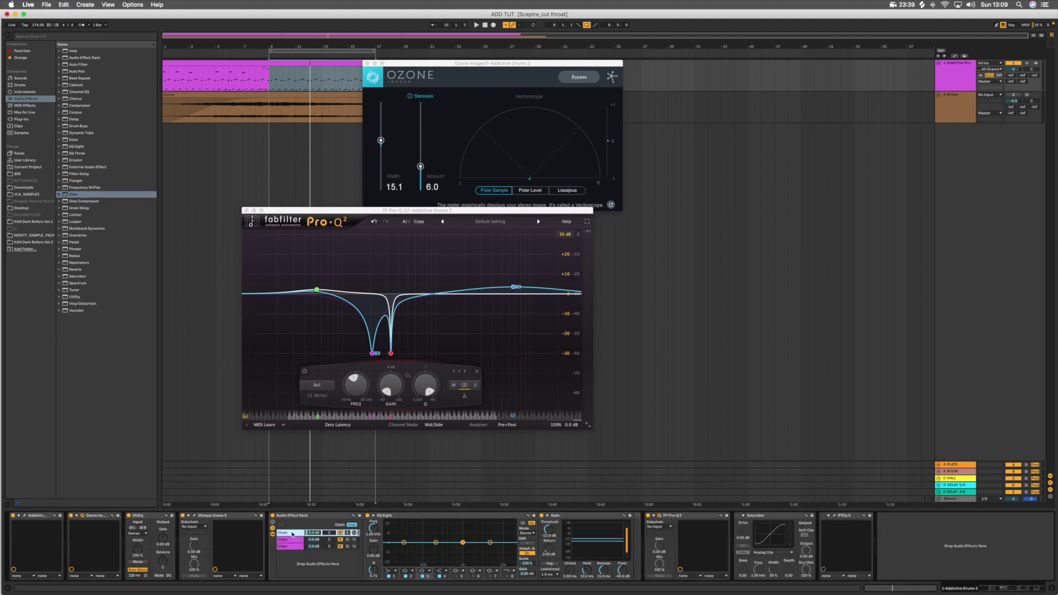
- Rename the rack's three chains as TOP, MID and LOW
right_click(296, 534)
left_click(309, 479)
type("1")
key("Tab")
key("Tab")
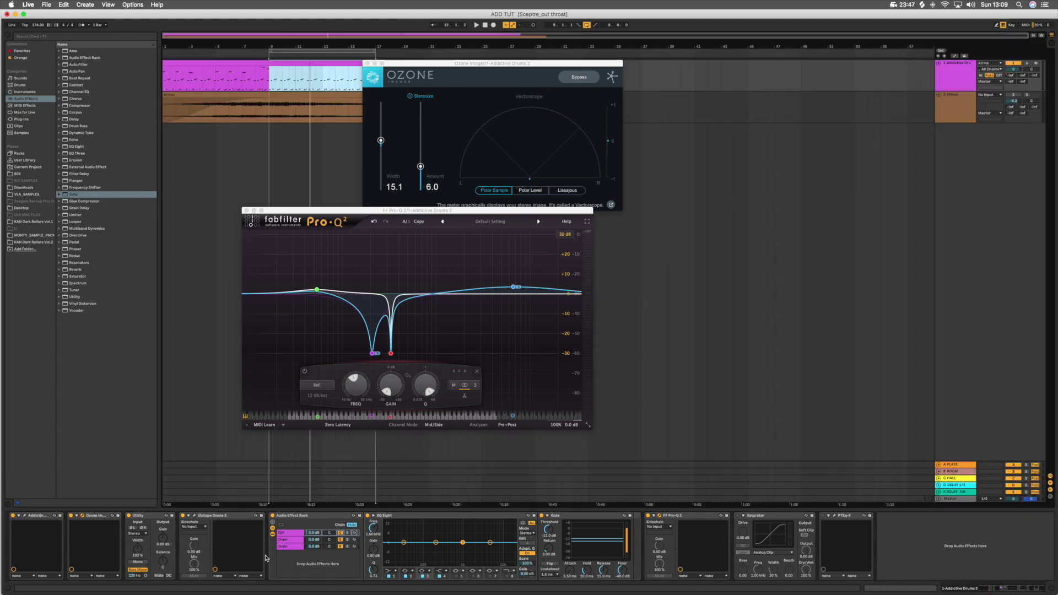
right_click(287, 538)
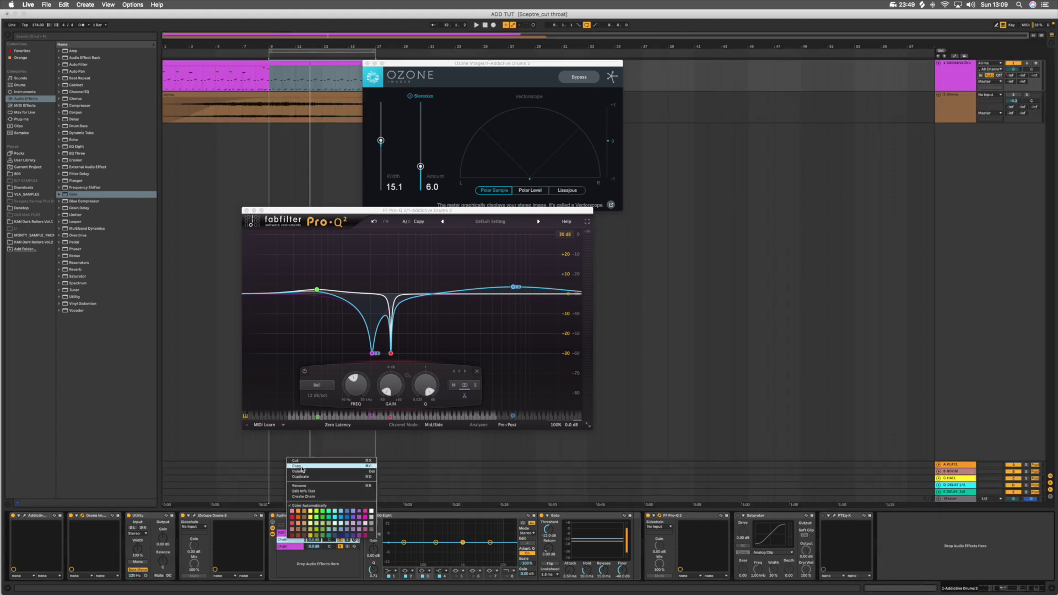
left_click(302, 487)
type("MI")
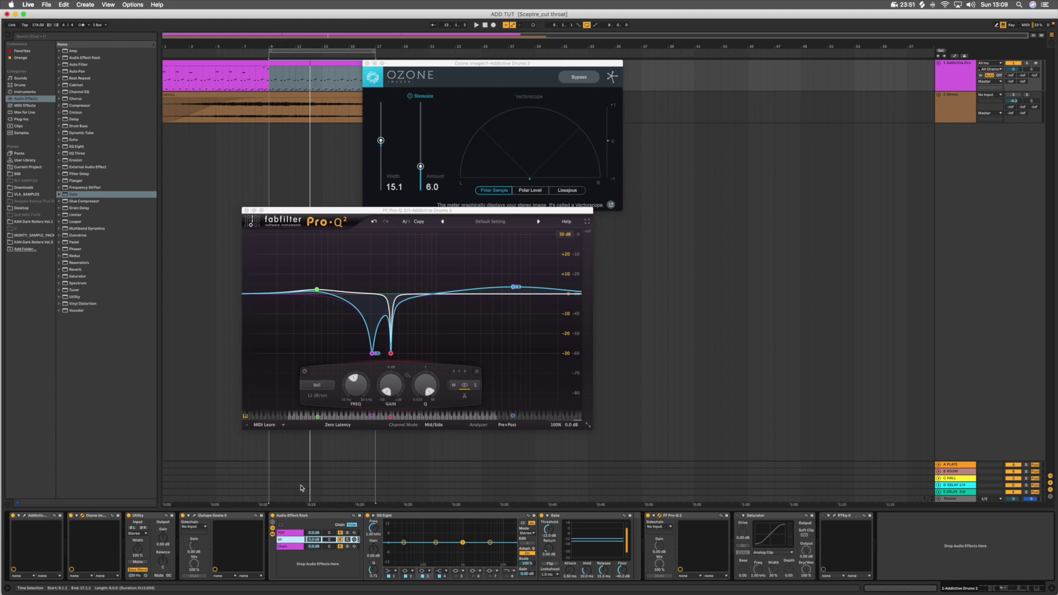
type("D")
right_click(288, 547)
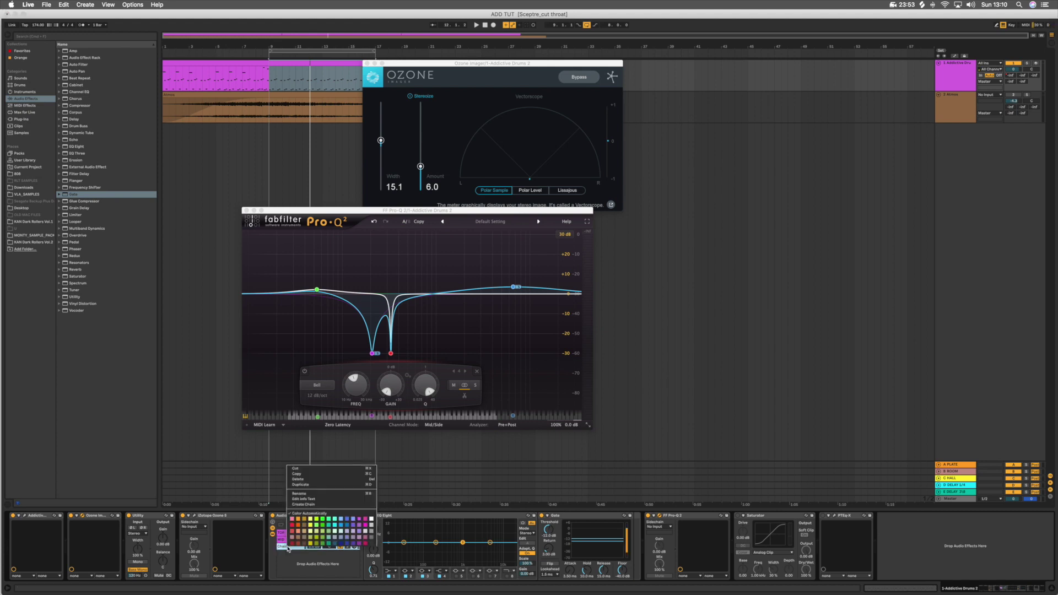
left_click(311, 494)
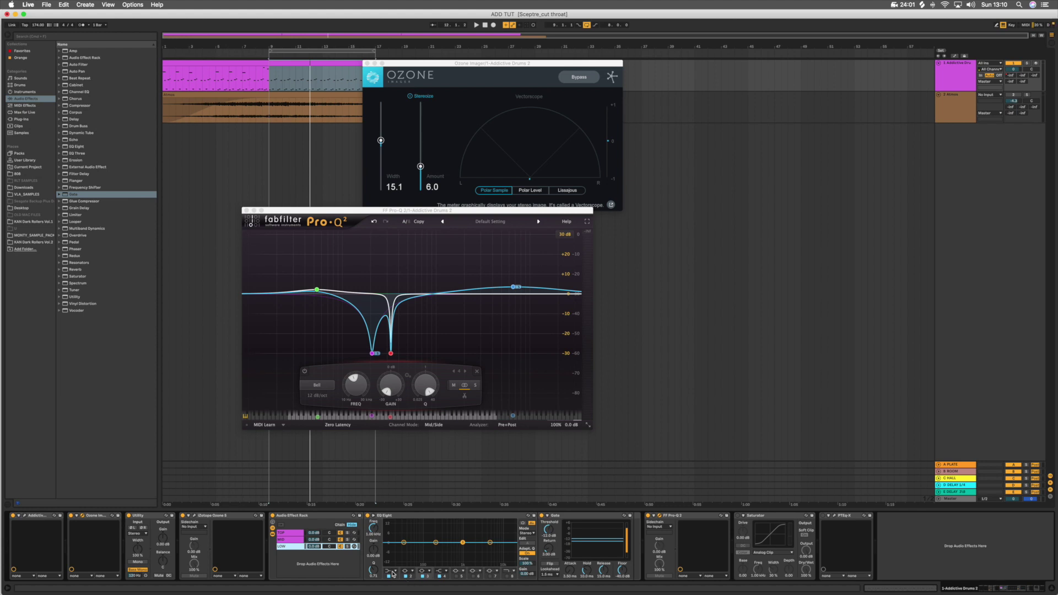
- Change EQ Eight's first band in the LOW chain to a low-cut filter and move it up to the high frequencies
left_click(393, 572)
left_click(392, 528)
left_click_drag(405, 549, 483, 552)
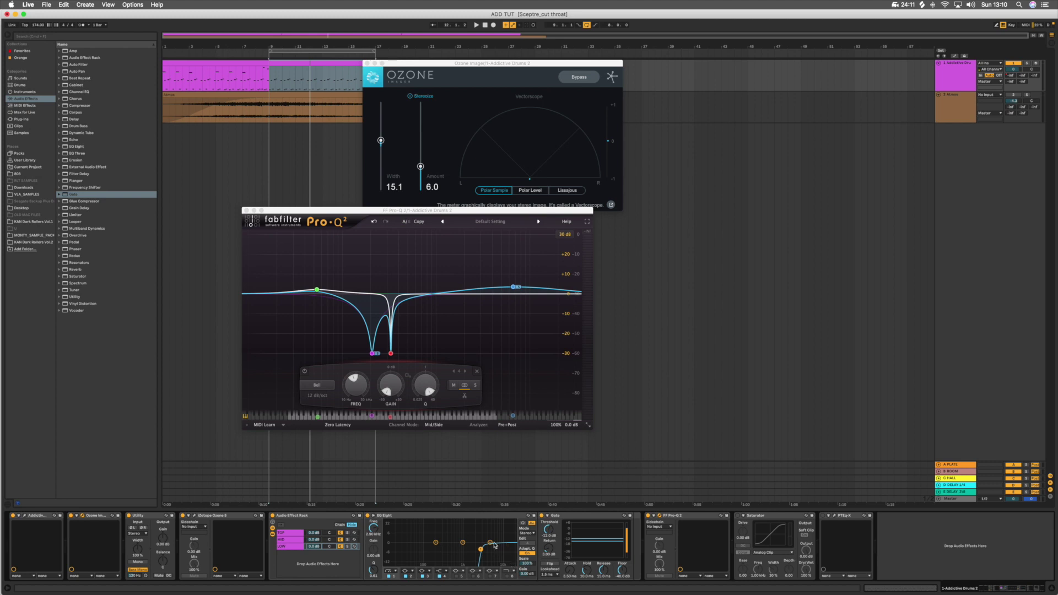
- Delete the Audio Effect Rack together with its EQ Eight and Gate
left_click(325, 520, "shift")
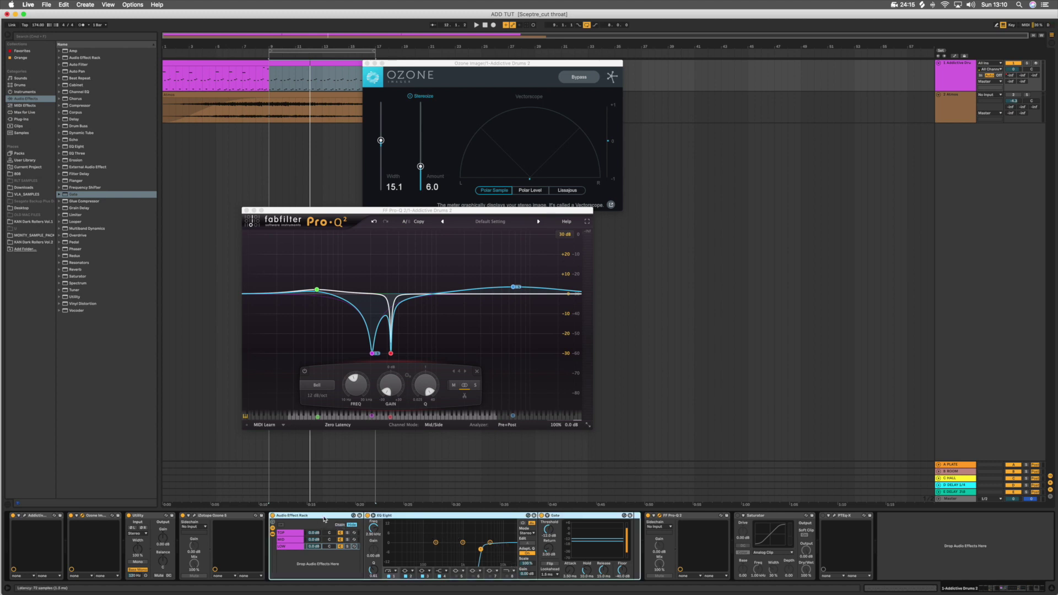
key("Delete")
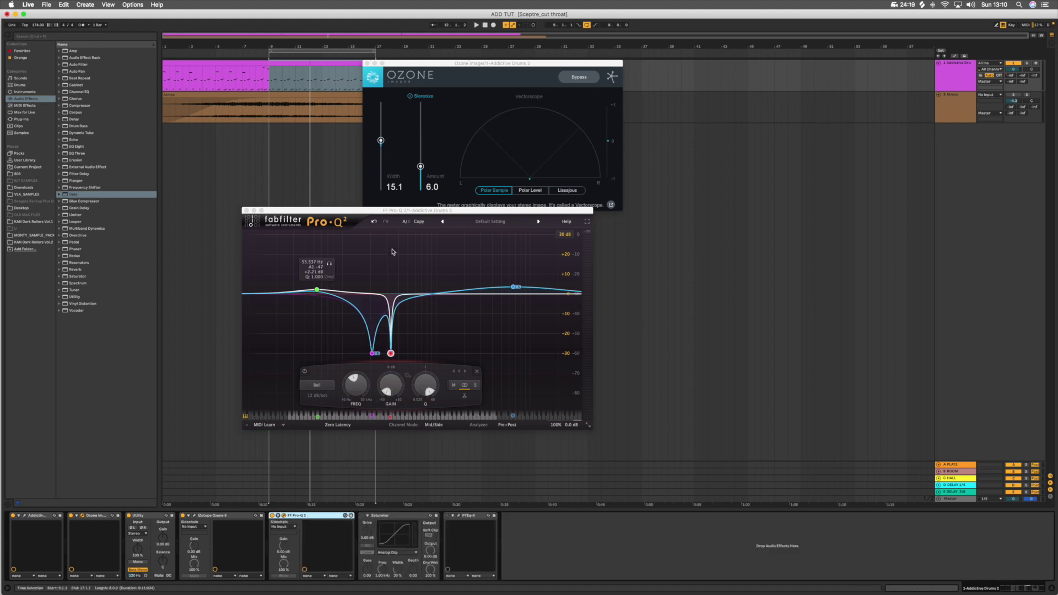
- Shift the FF Pro-Q 2 window so it sits directly under the Ozone Imager and select the Utility device
left_click_drag(400, 211, 528, 203)
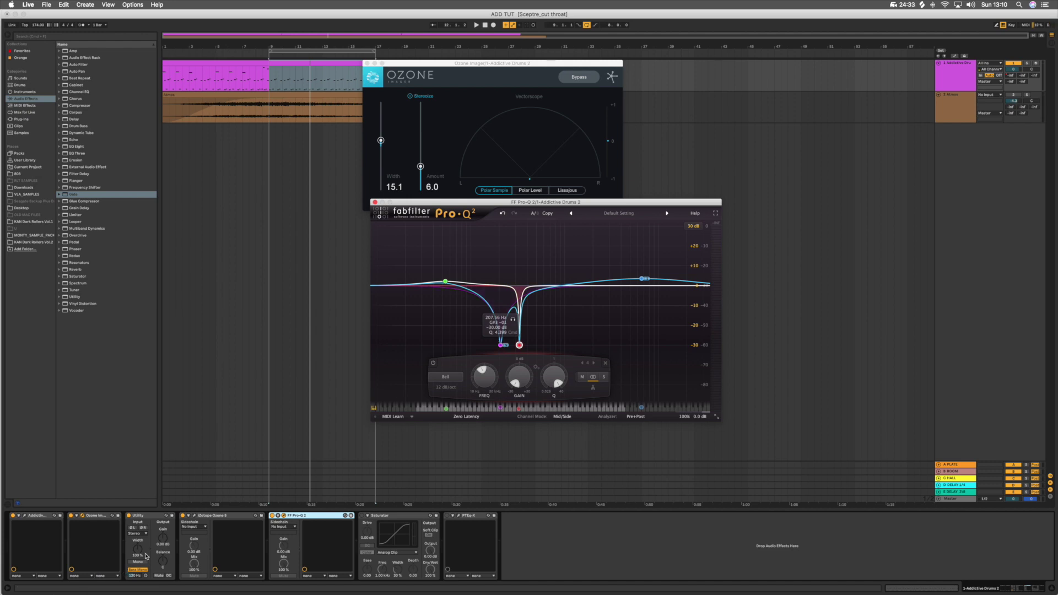
left_click(141, 518)
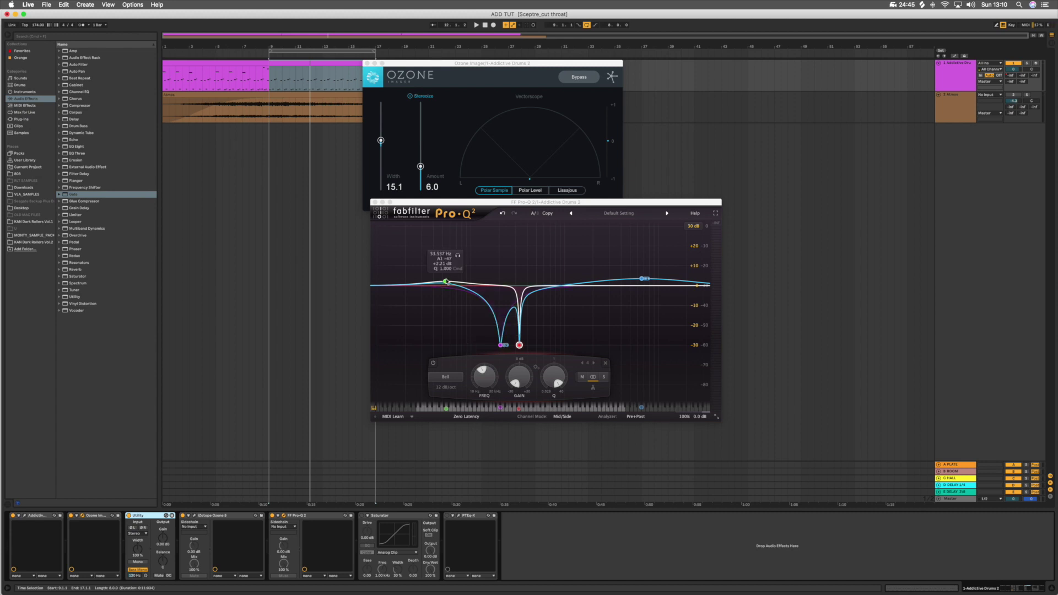
- Turn on the Saturator and select the PTEq-X device at the end of the chain
left_click(362, 516)
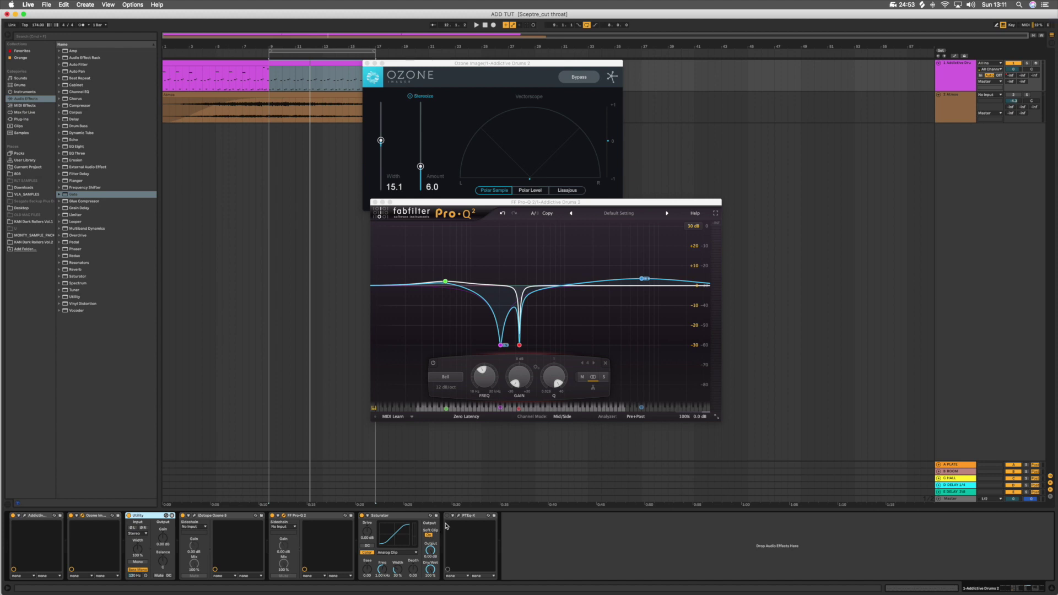
left_click(477, 516)
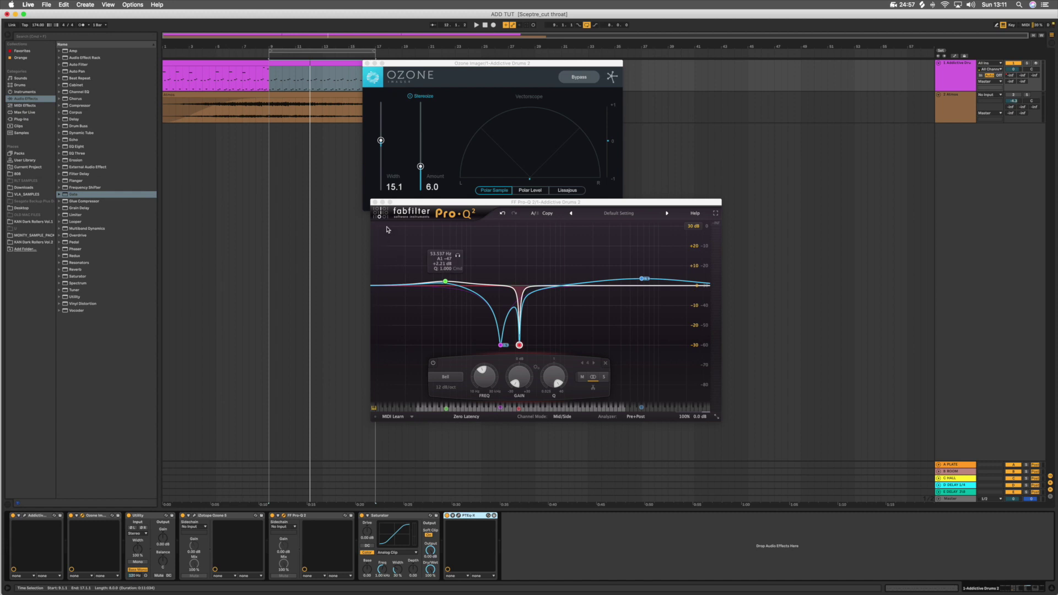
- Close the FF Pro-Q 2 and Ozone Imager windows and select the looped section of the drum clip
left_click(375, 203)
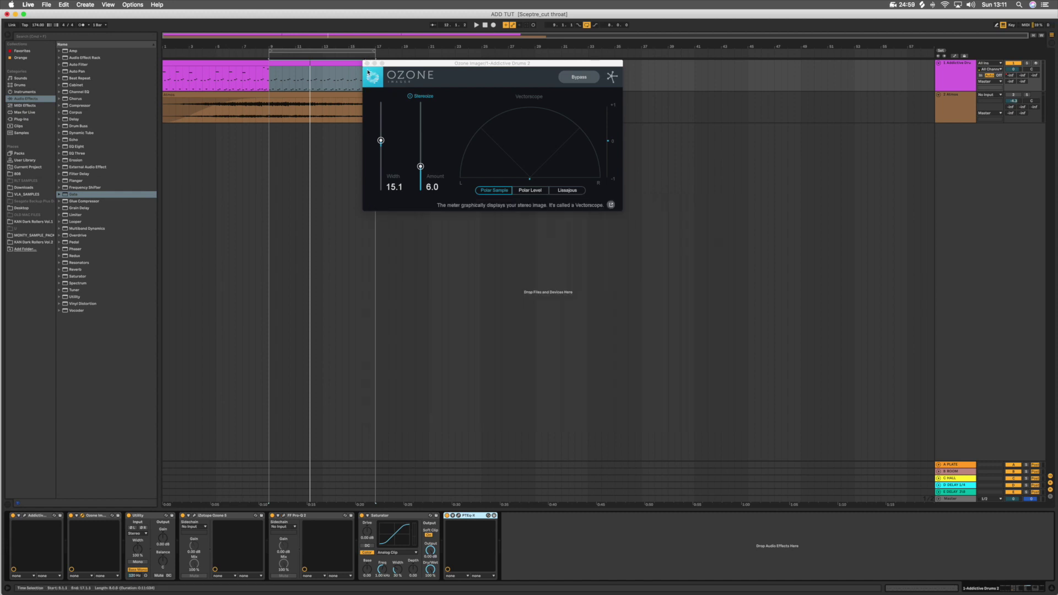
left_click(367, 64)
left_click(362, 53)
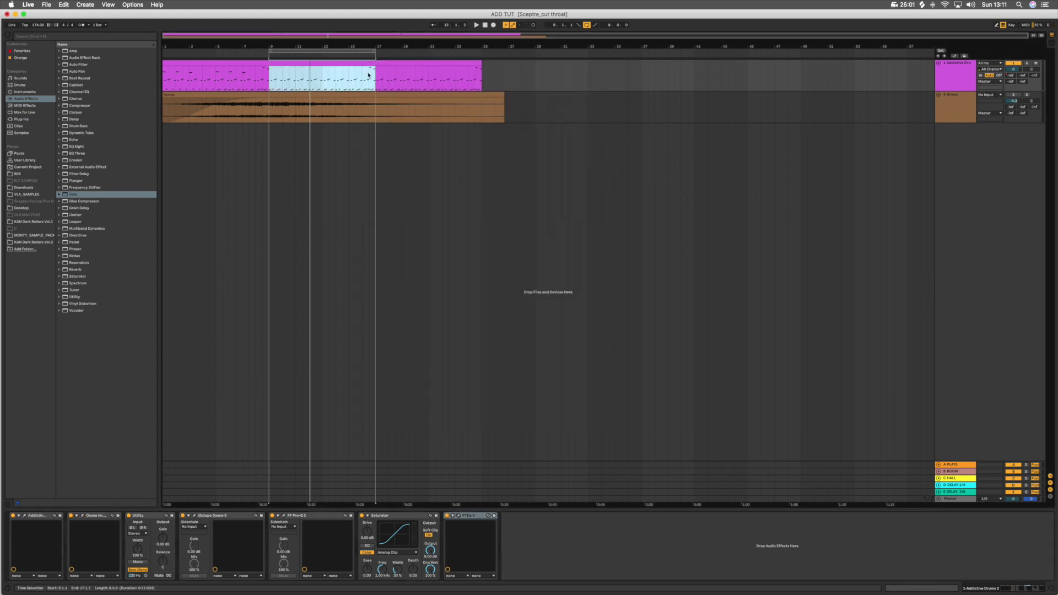
- Extend the loop across the whole drum clip and play it with the audio track below unmuted
left_click_drag(271, 52, 164, 51)
key("space")
left_click(1013, 95)
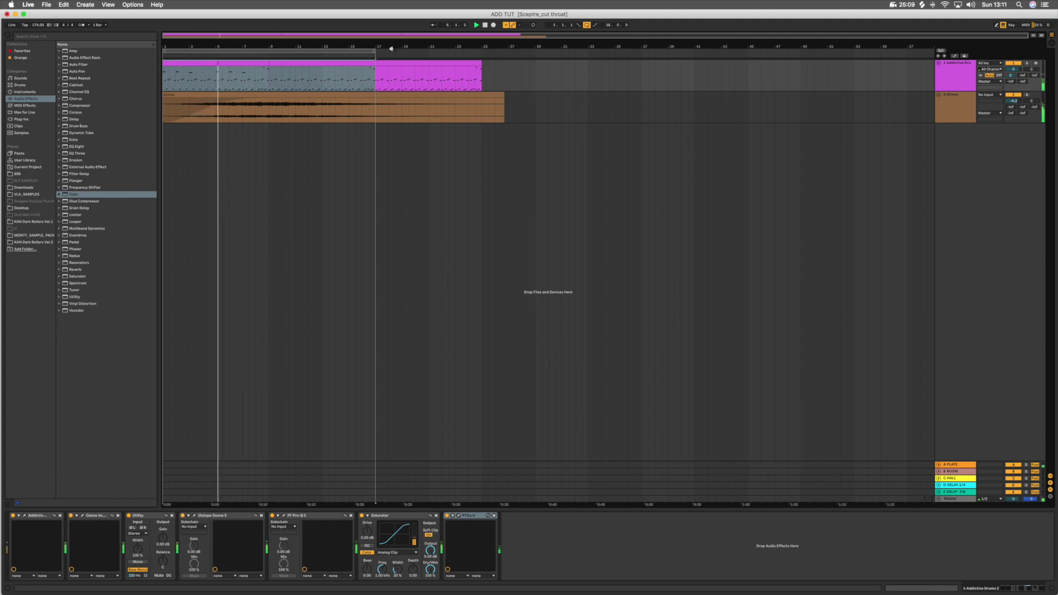
left_click_drag(374, 50, 482, 51)
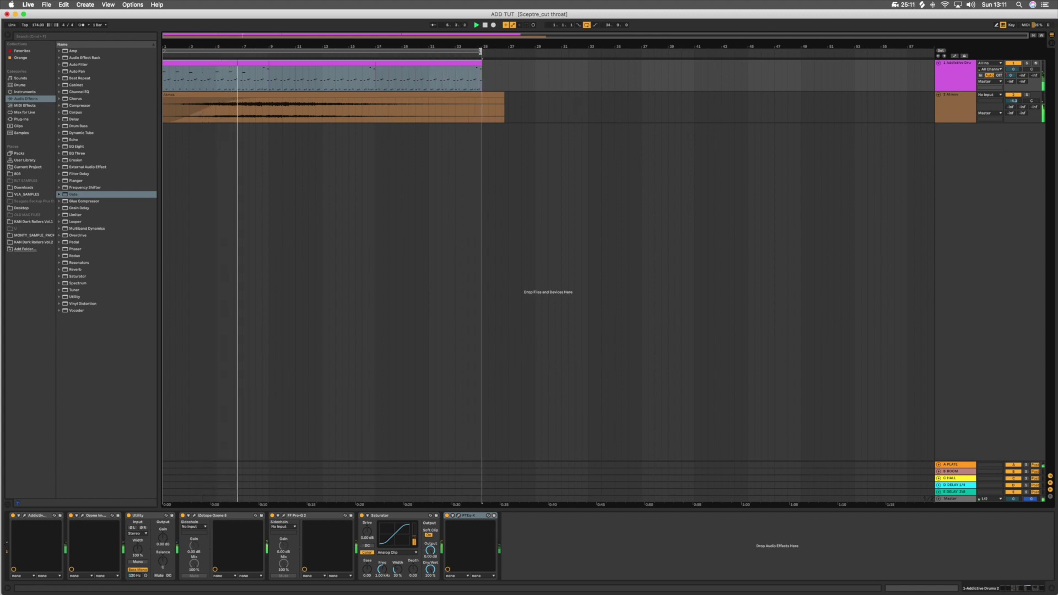